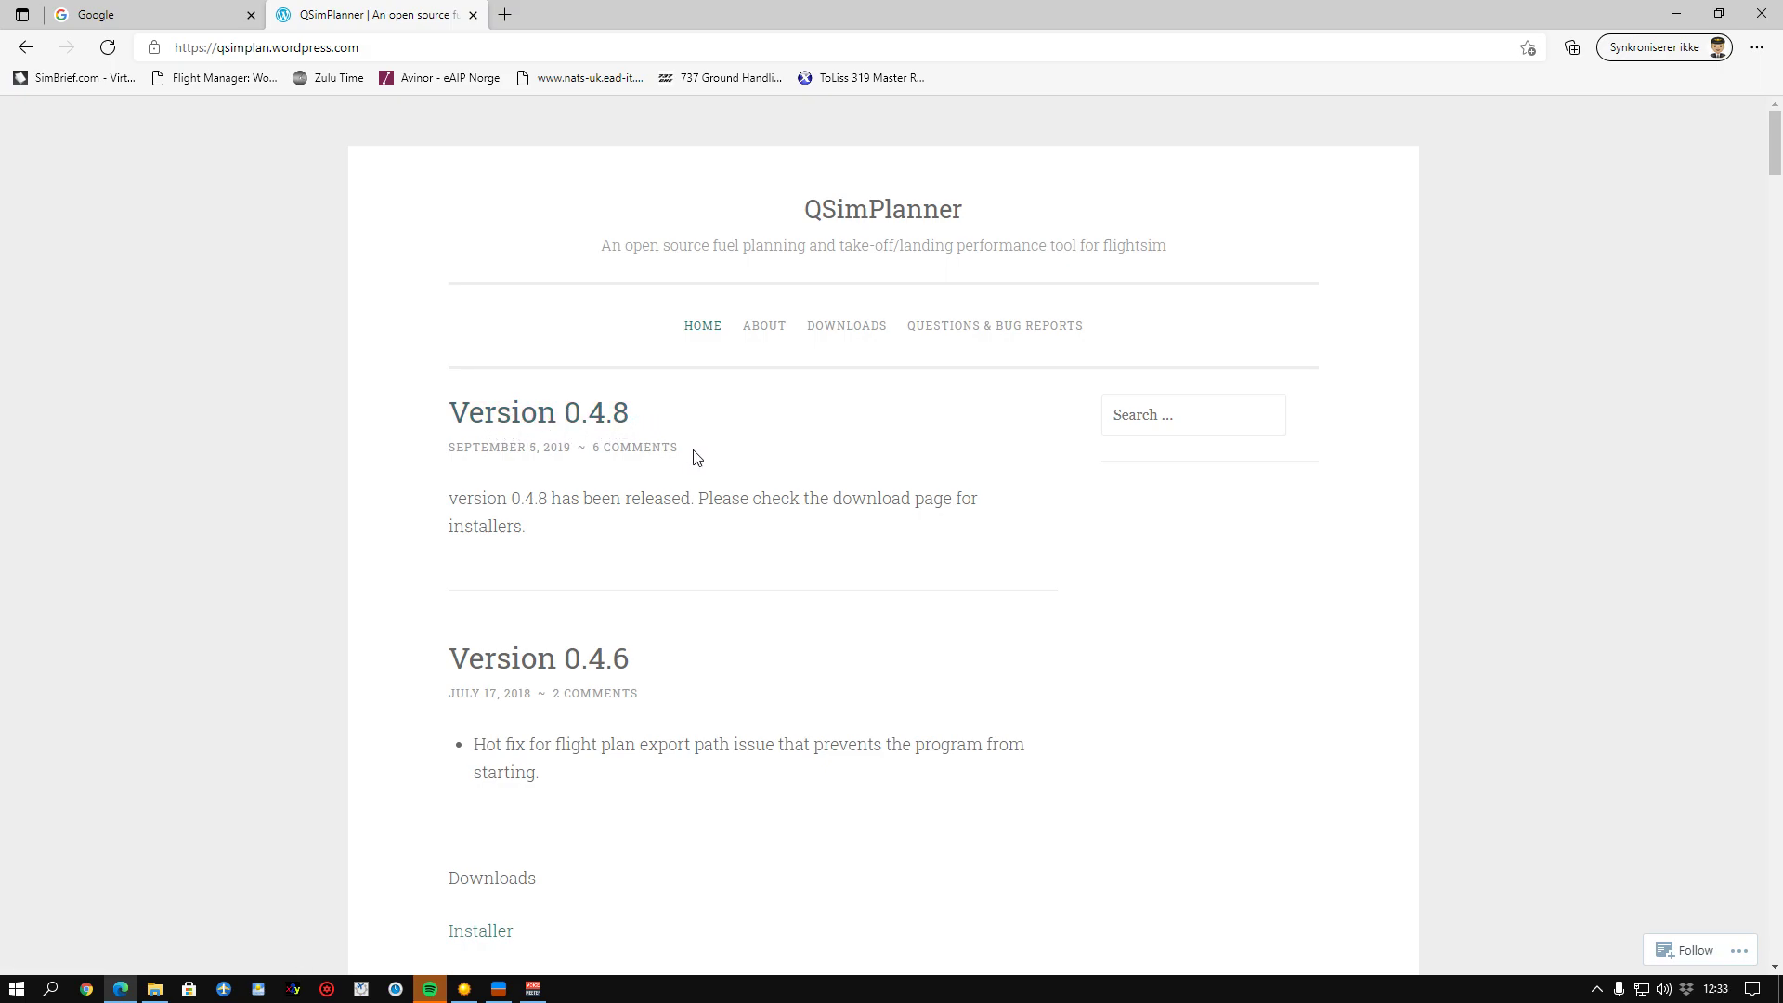
Step: Scroll the QSimPlanner home page down to the Version 0.3.4 release post and its download links
scroll(692, 553, down, 20)
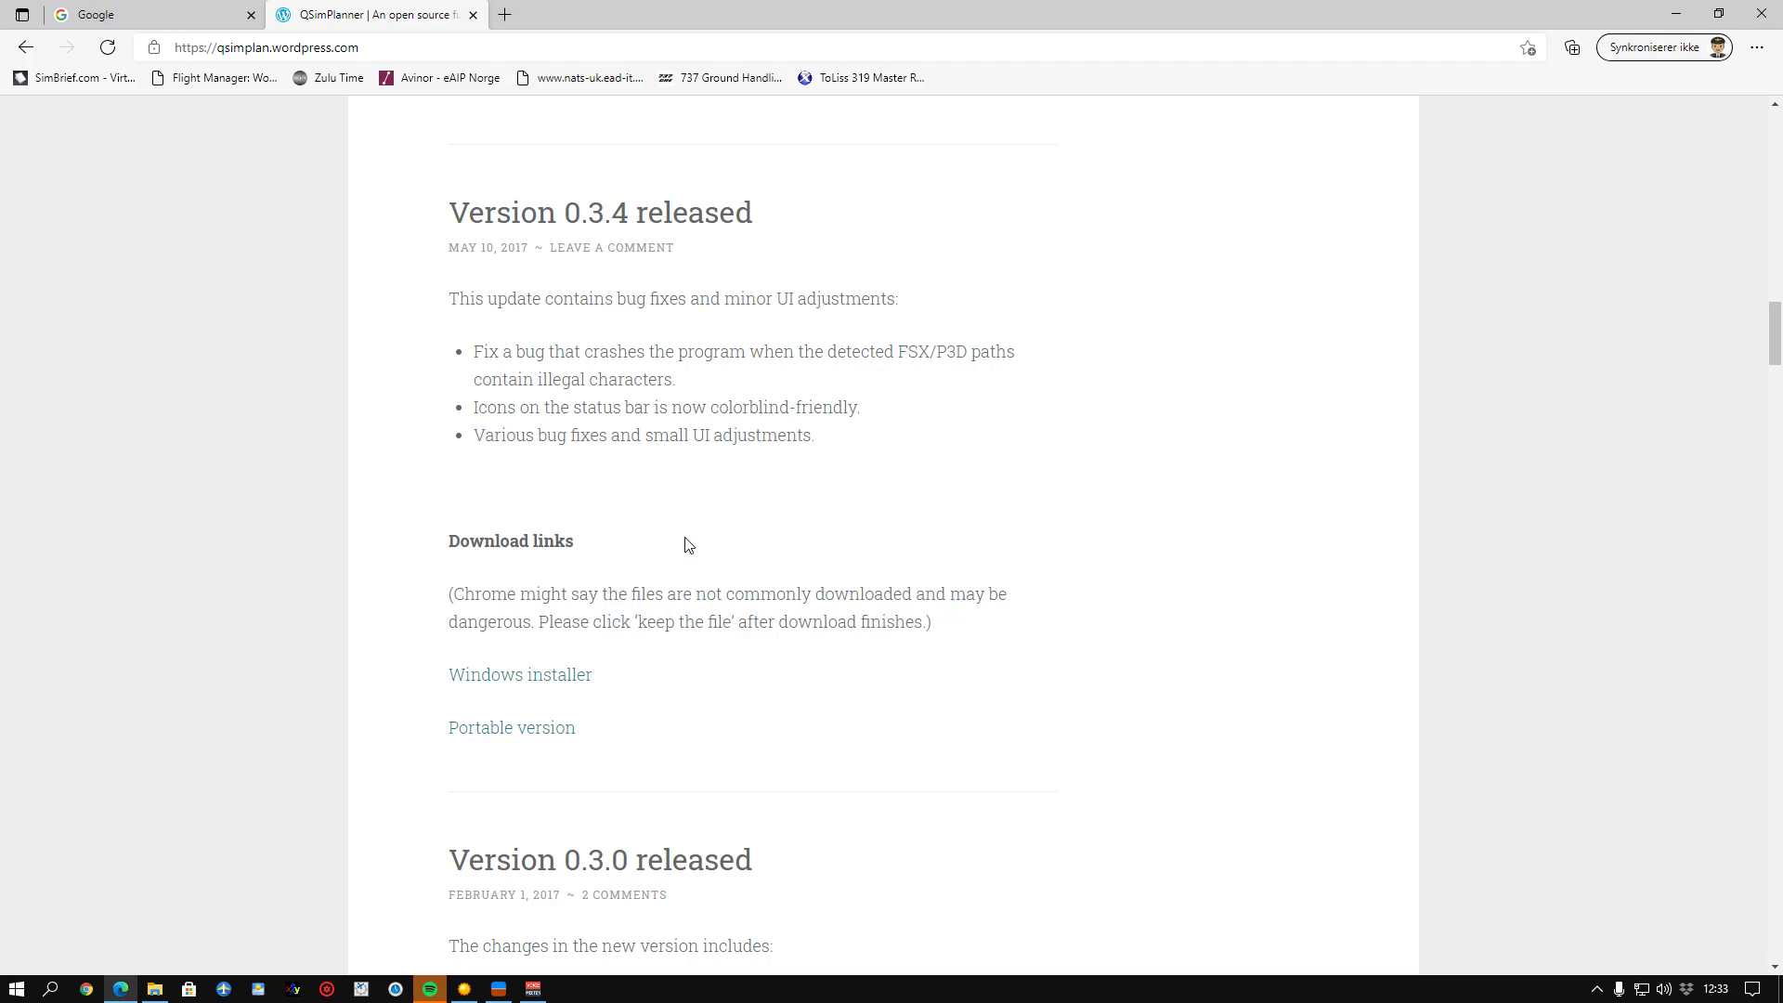
Step: Select the whole qsimplan.wordpress.com address in the address bar
scroll(418, 585, down, 20)
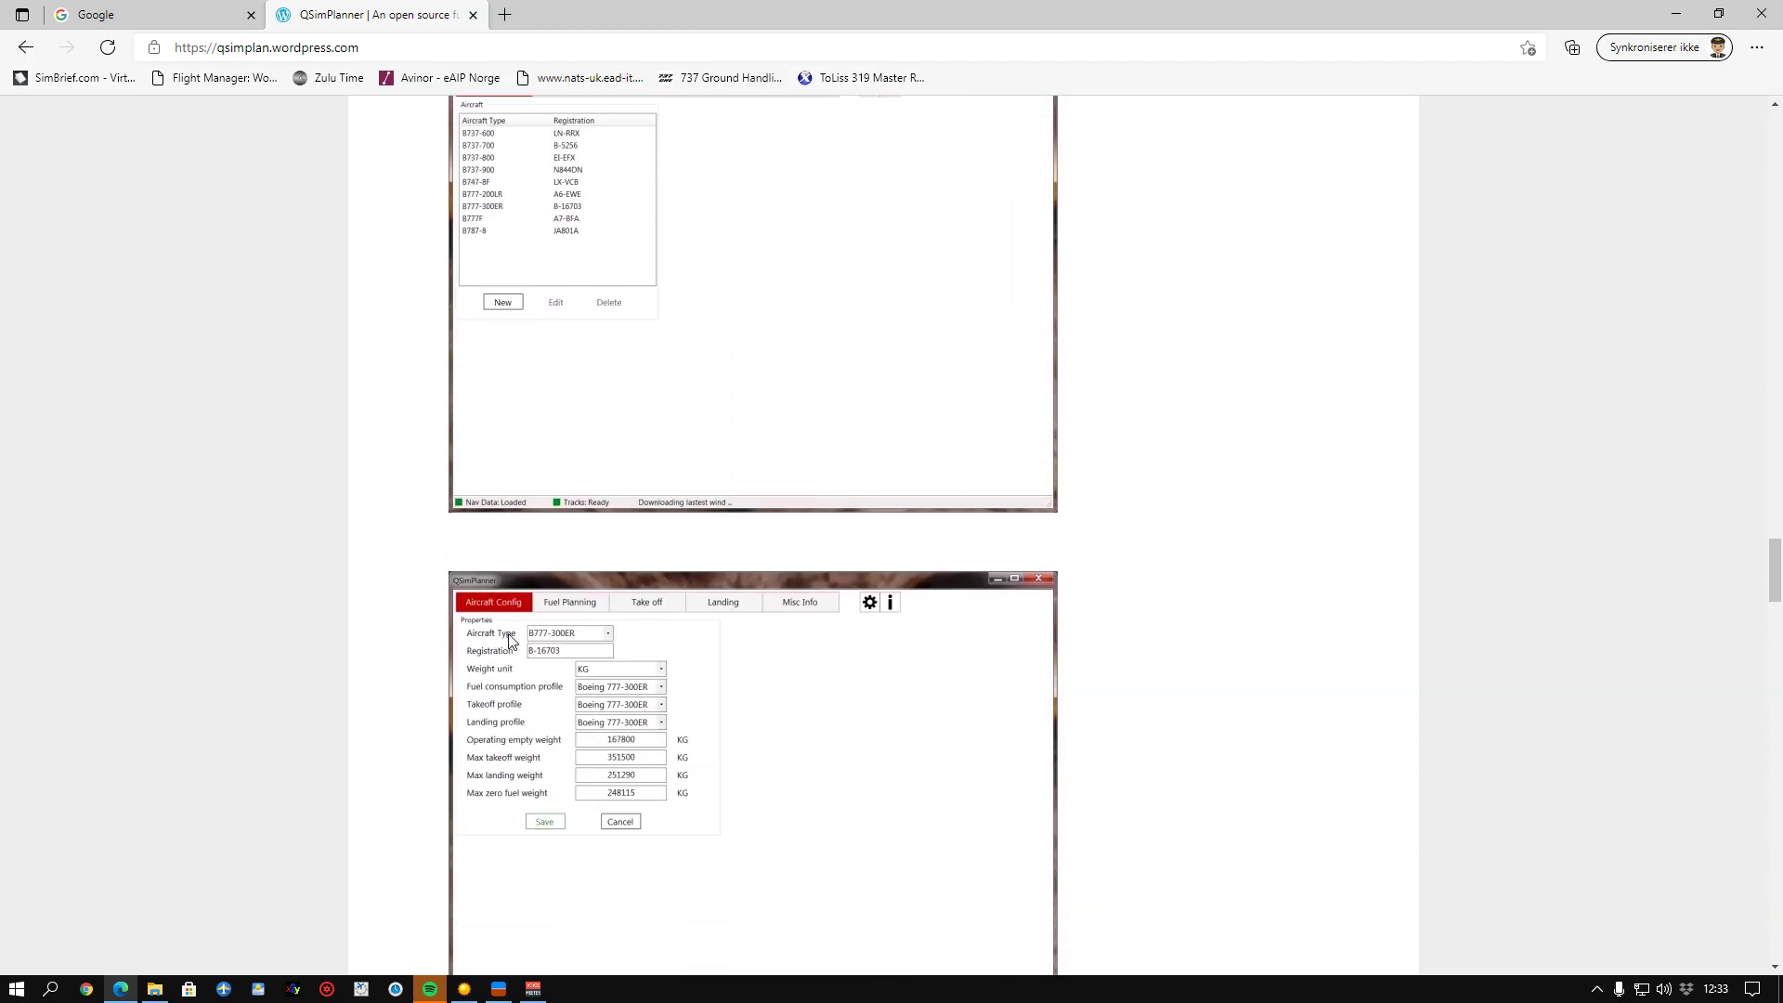
scroll(510, 626, up, 3)
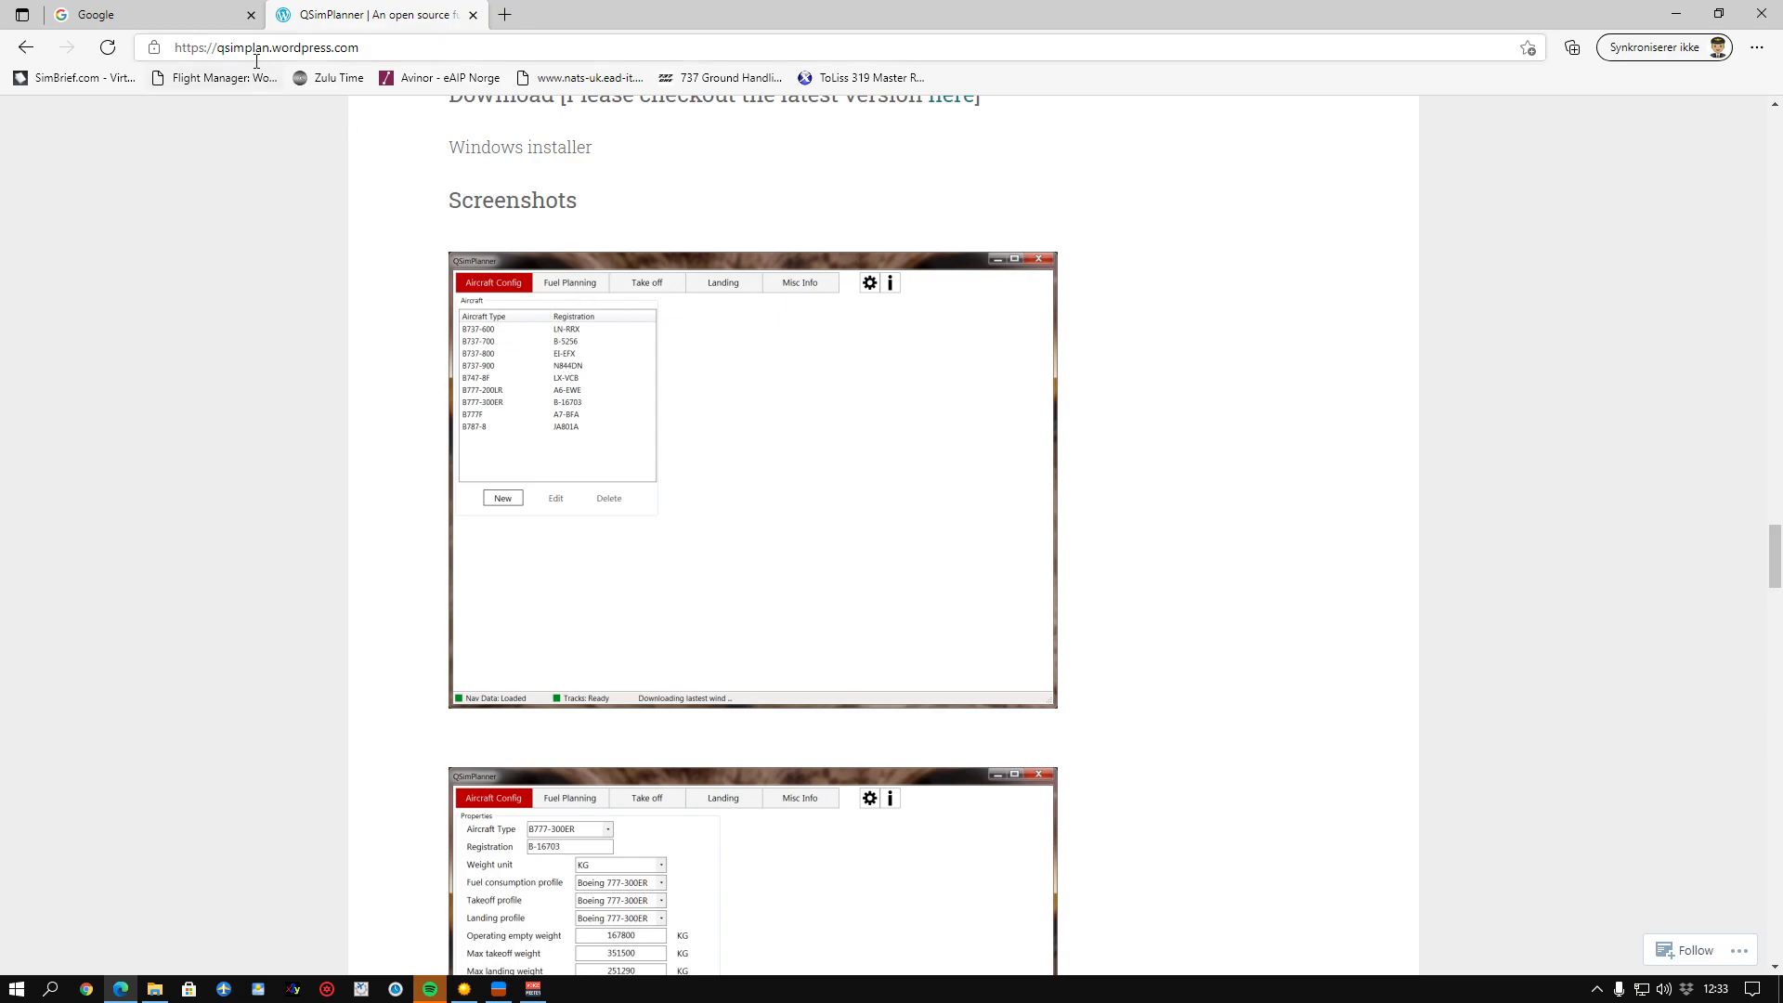
click(375, 52)
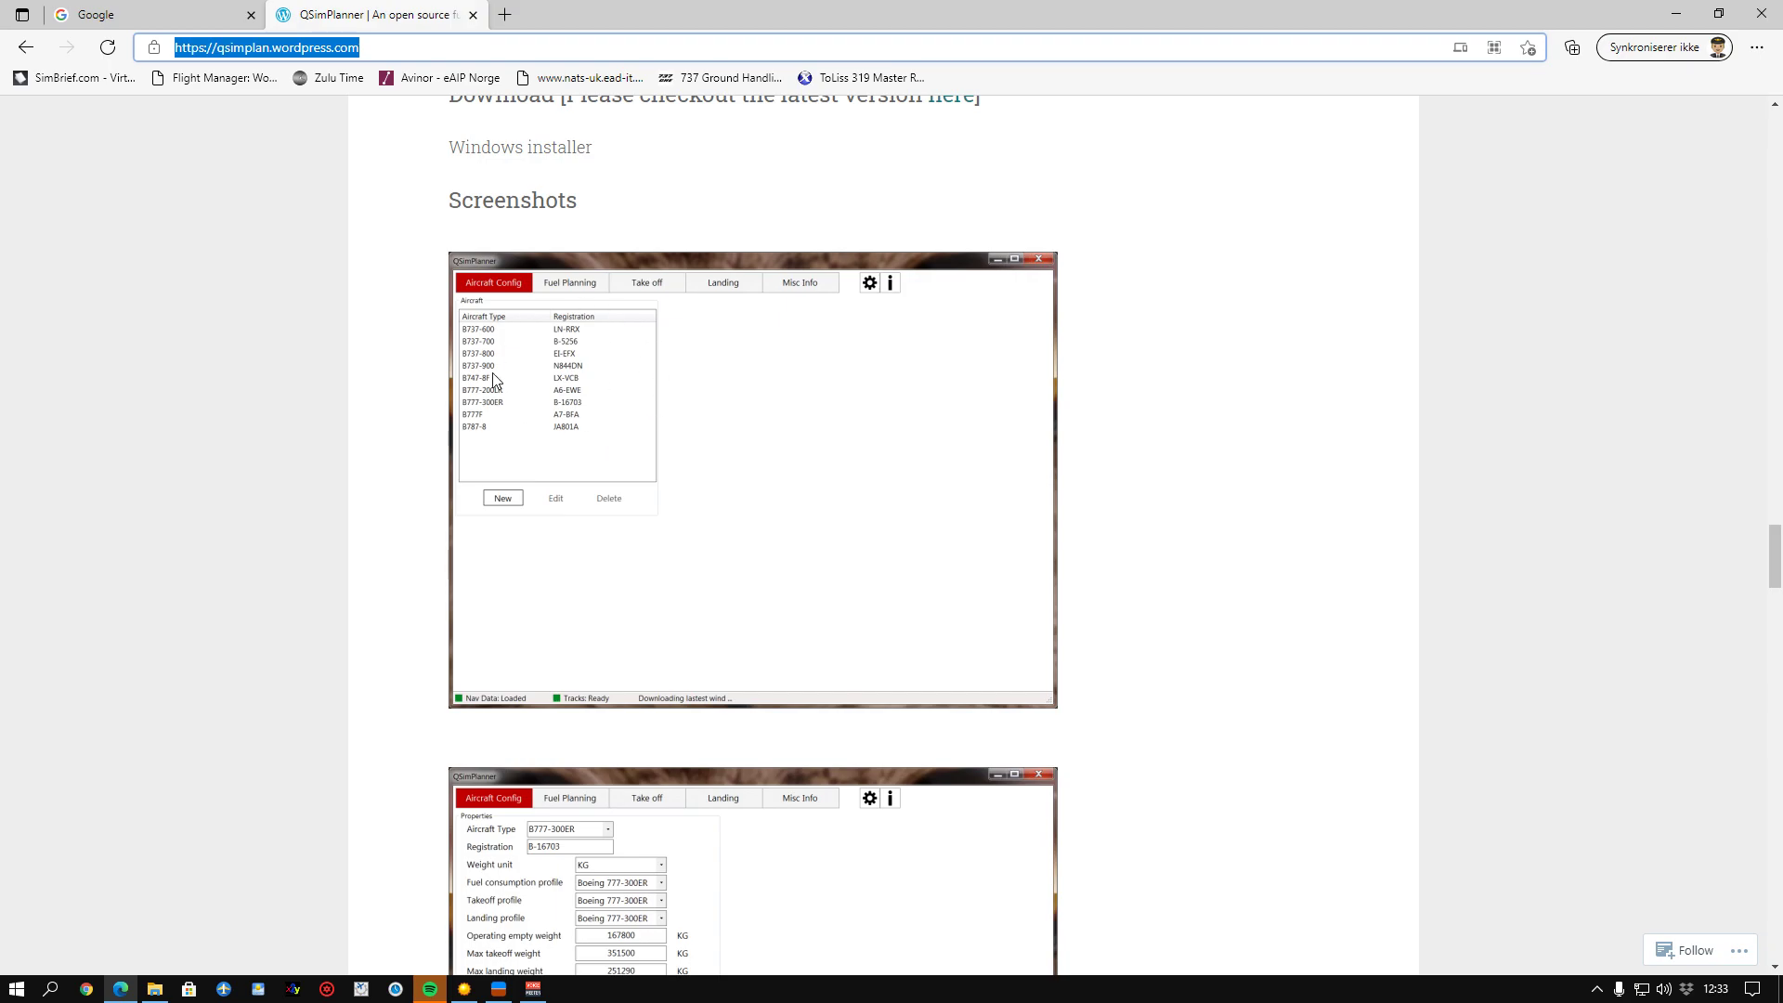
Step: Browse the site's screenshots, then return to the Version 0.4.8 post at the top
scroll(469, 412, down, 7)
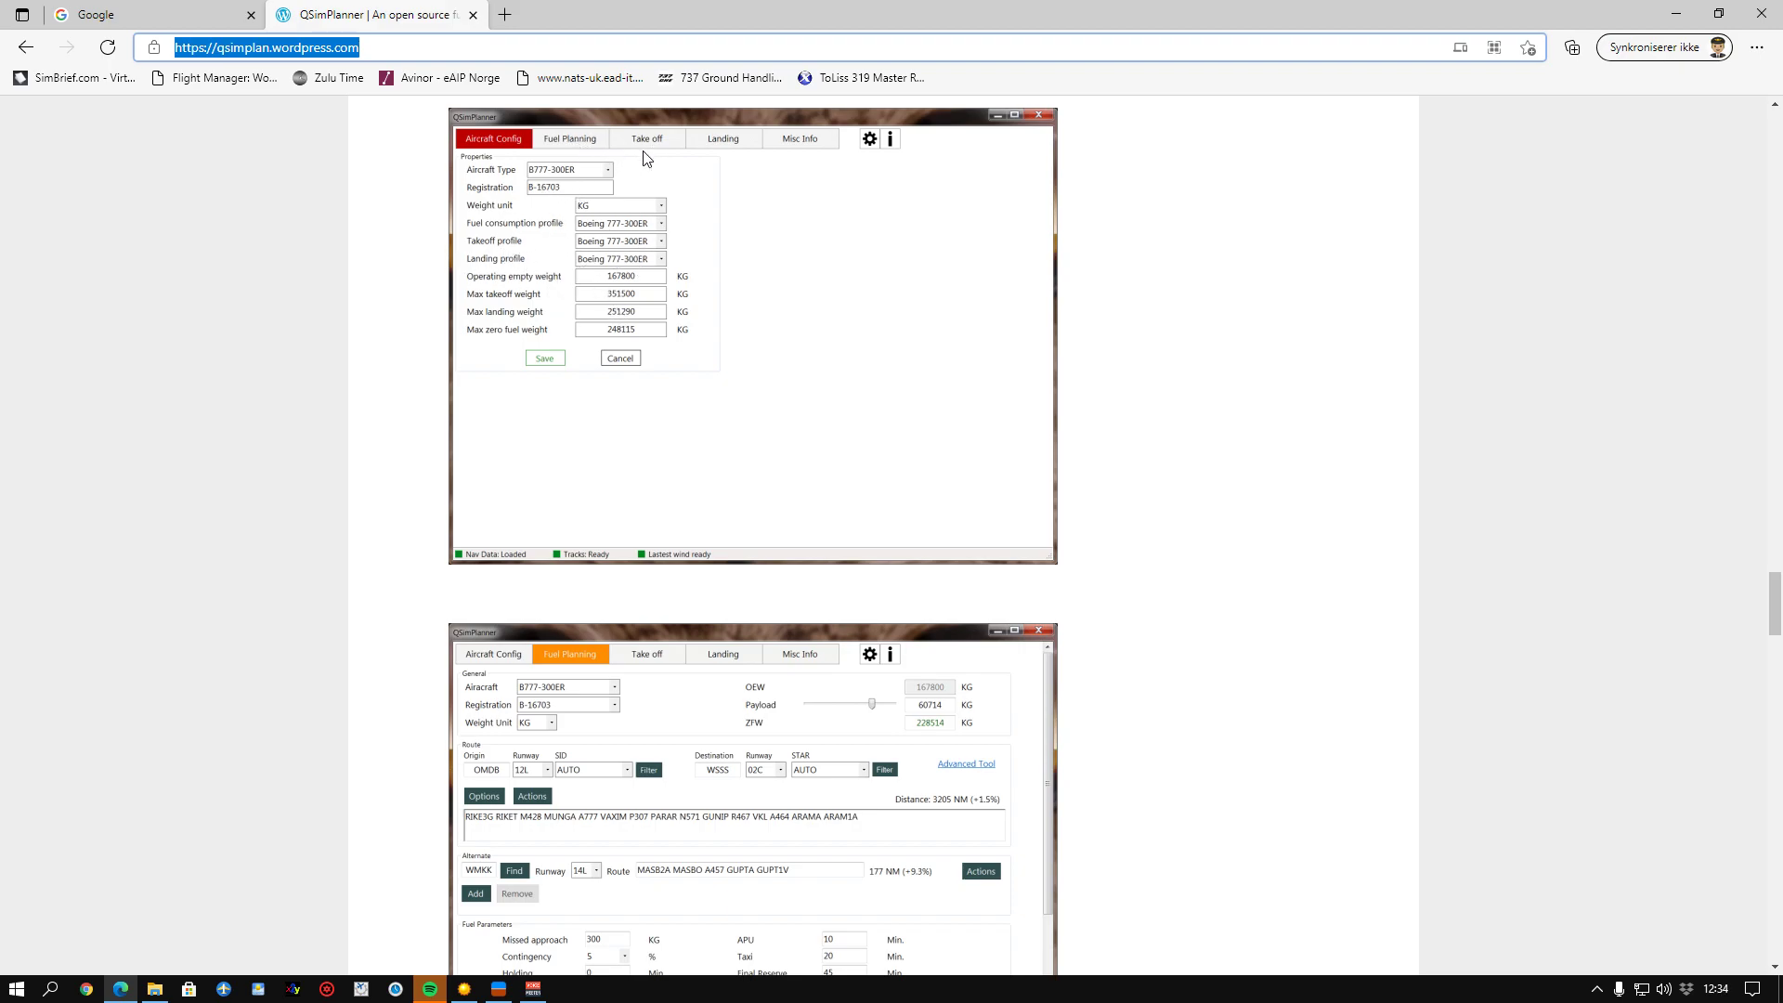
scroll(768, 583, down, 15)
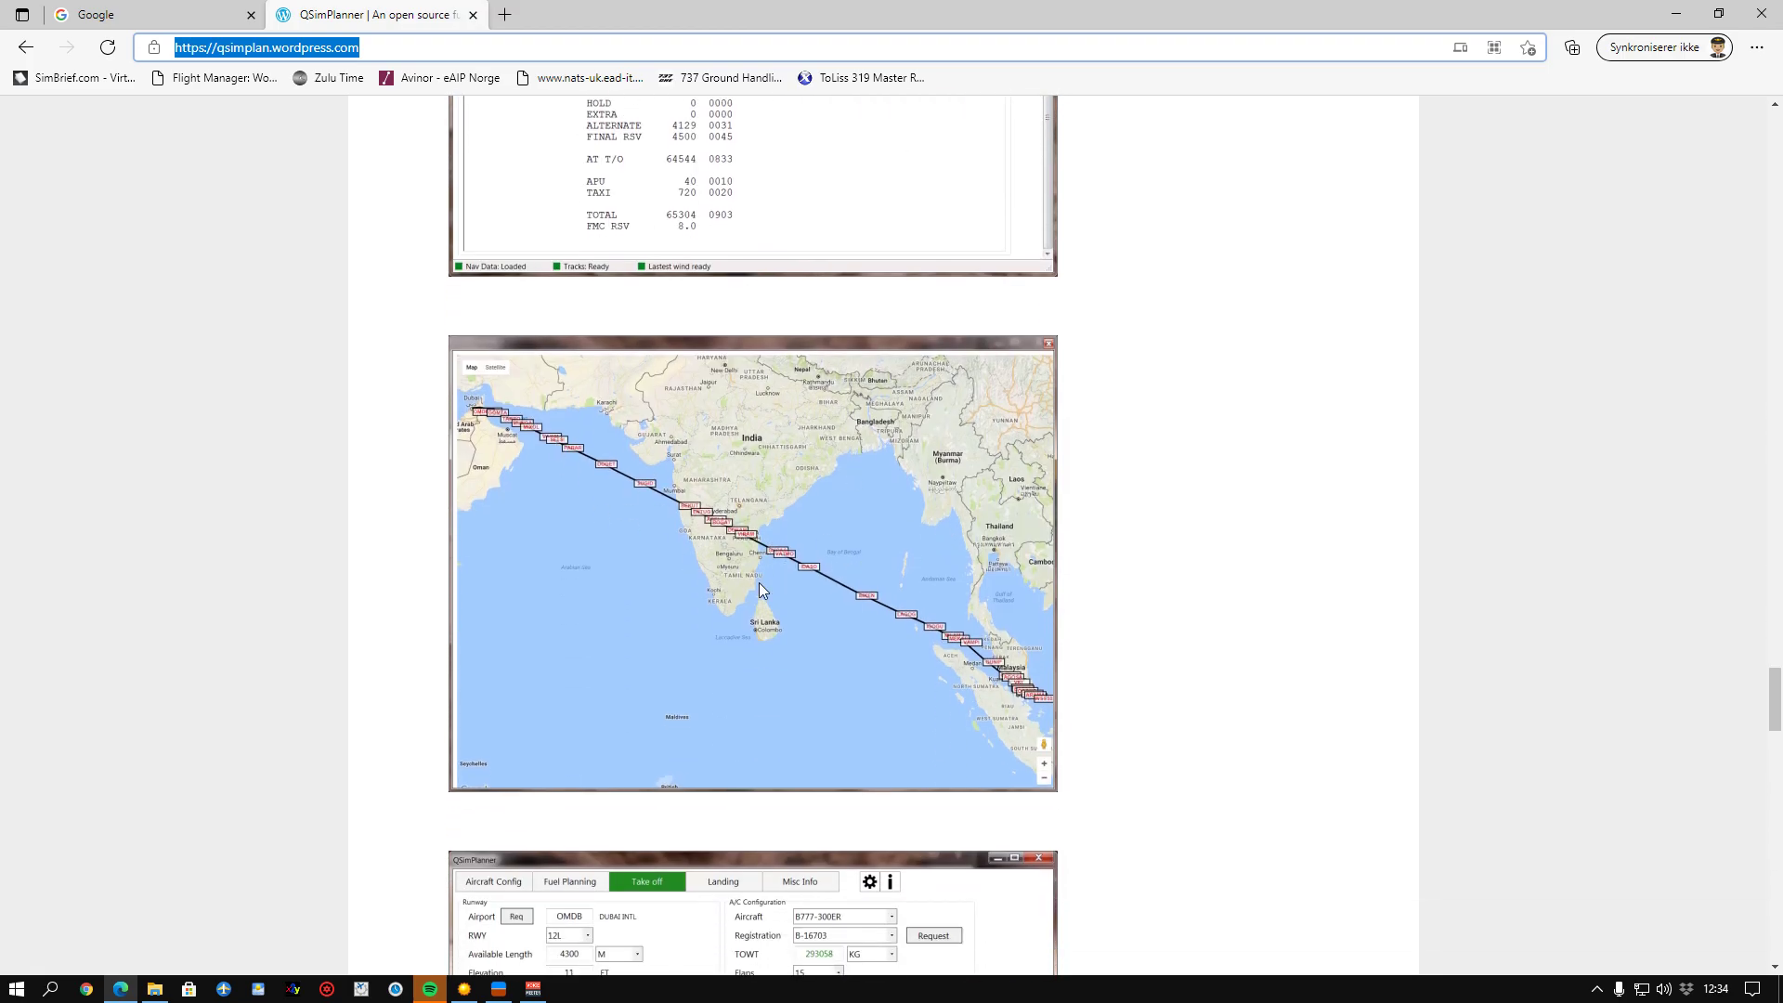
scroll(765, 600, down, 5)
scroll(669, 310, up, 3)
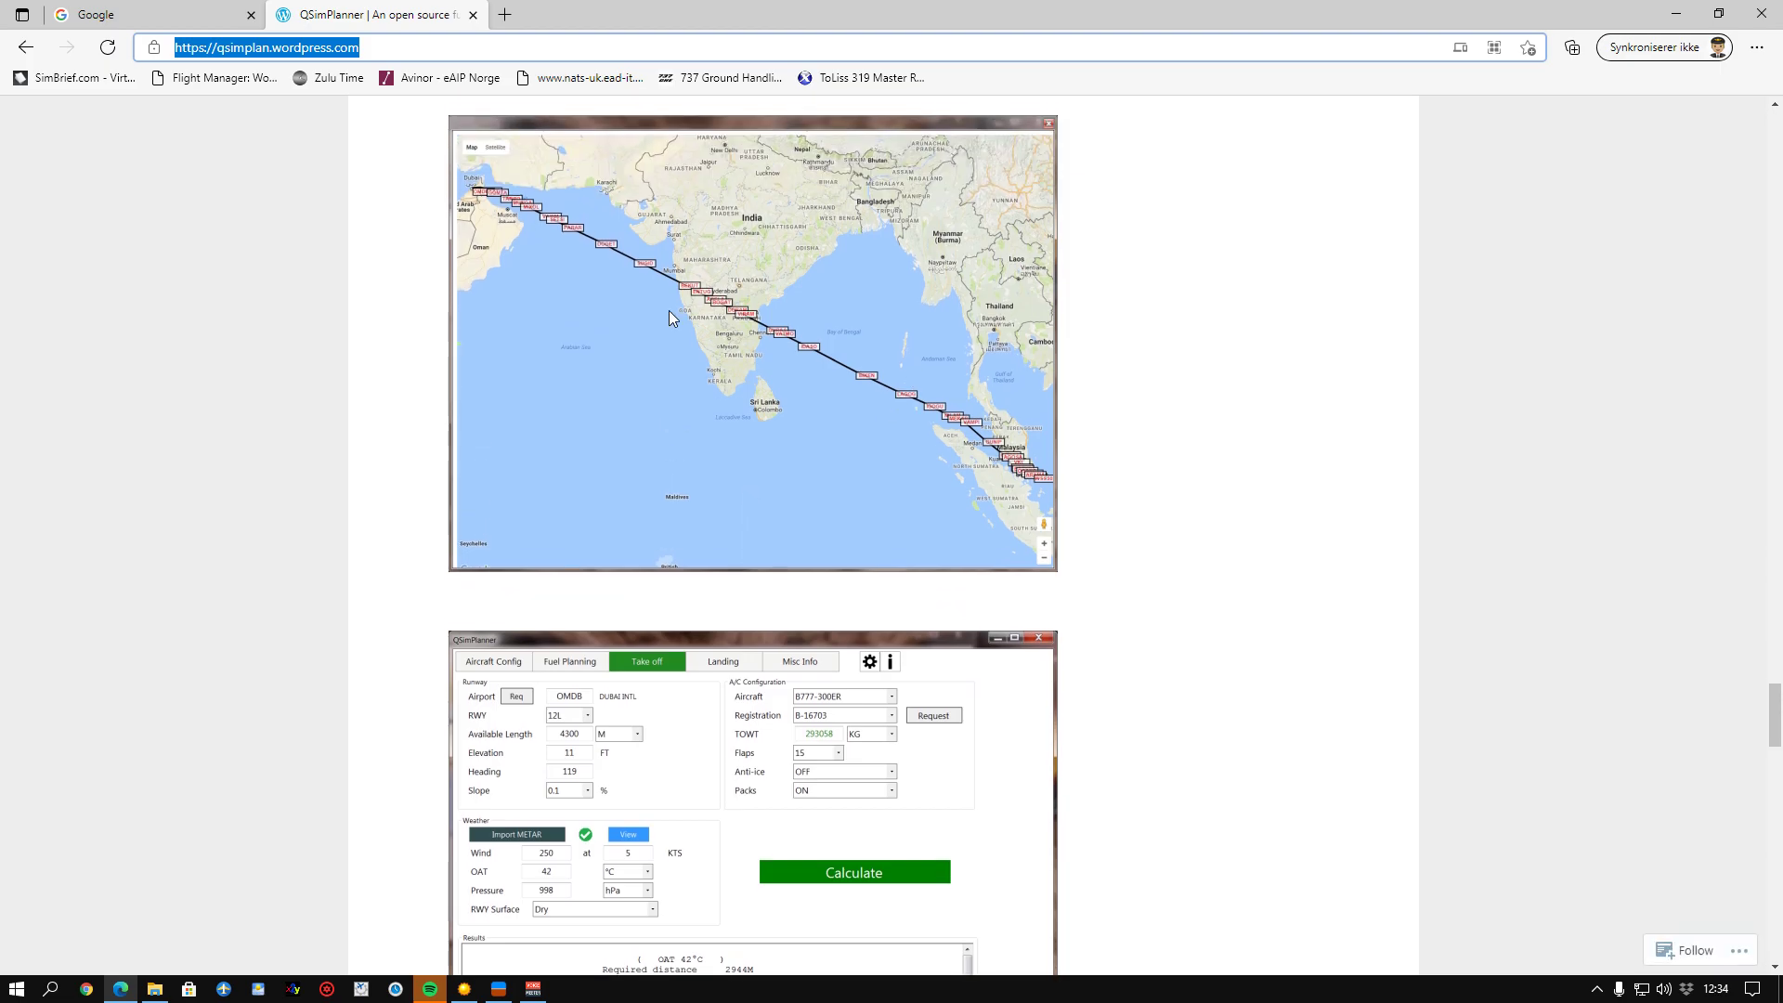
scroll(689, 543, down, 3)
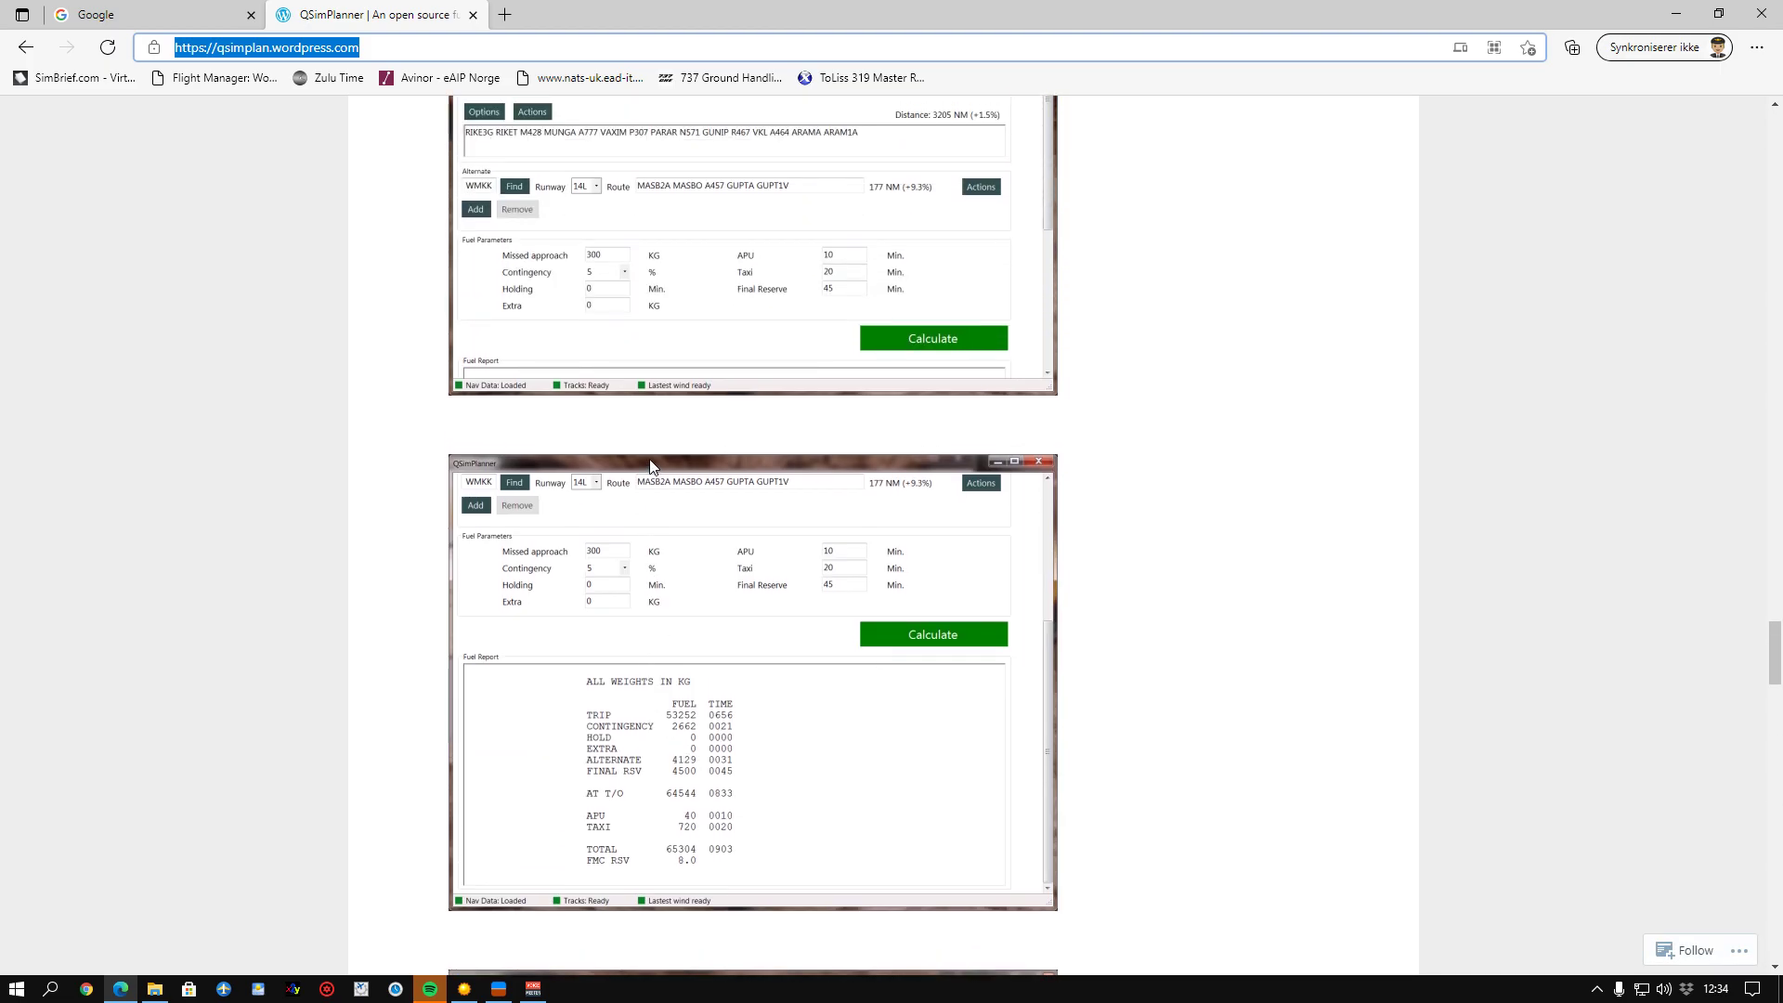
scroll(652, 447, up, 10)
scroll(655, 446, up, 15)
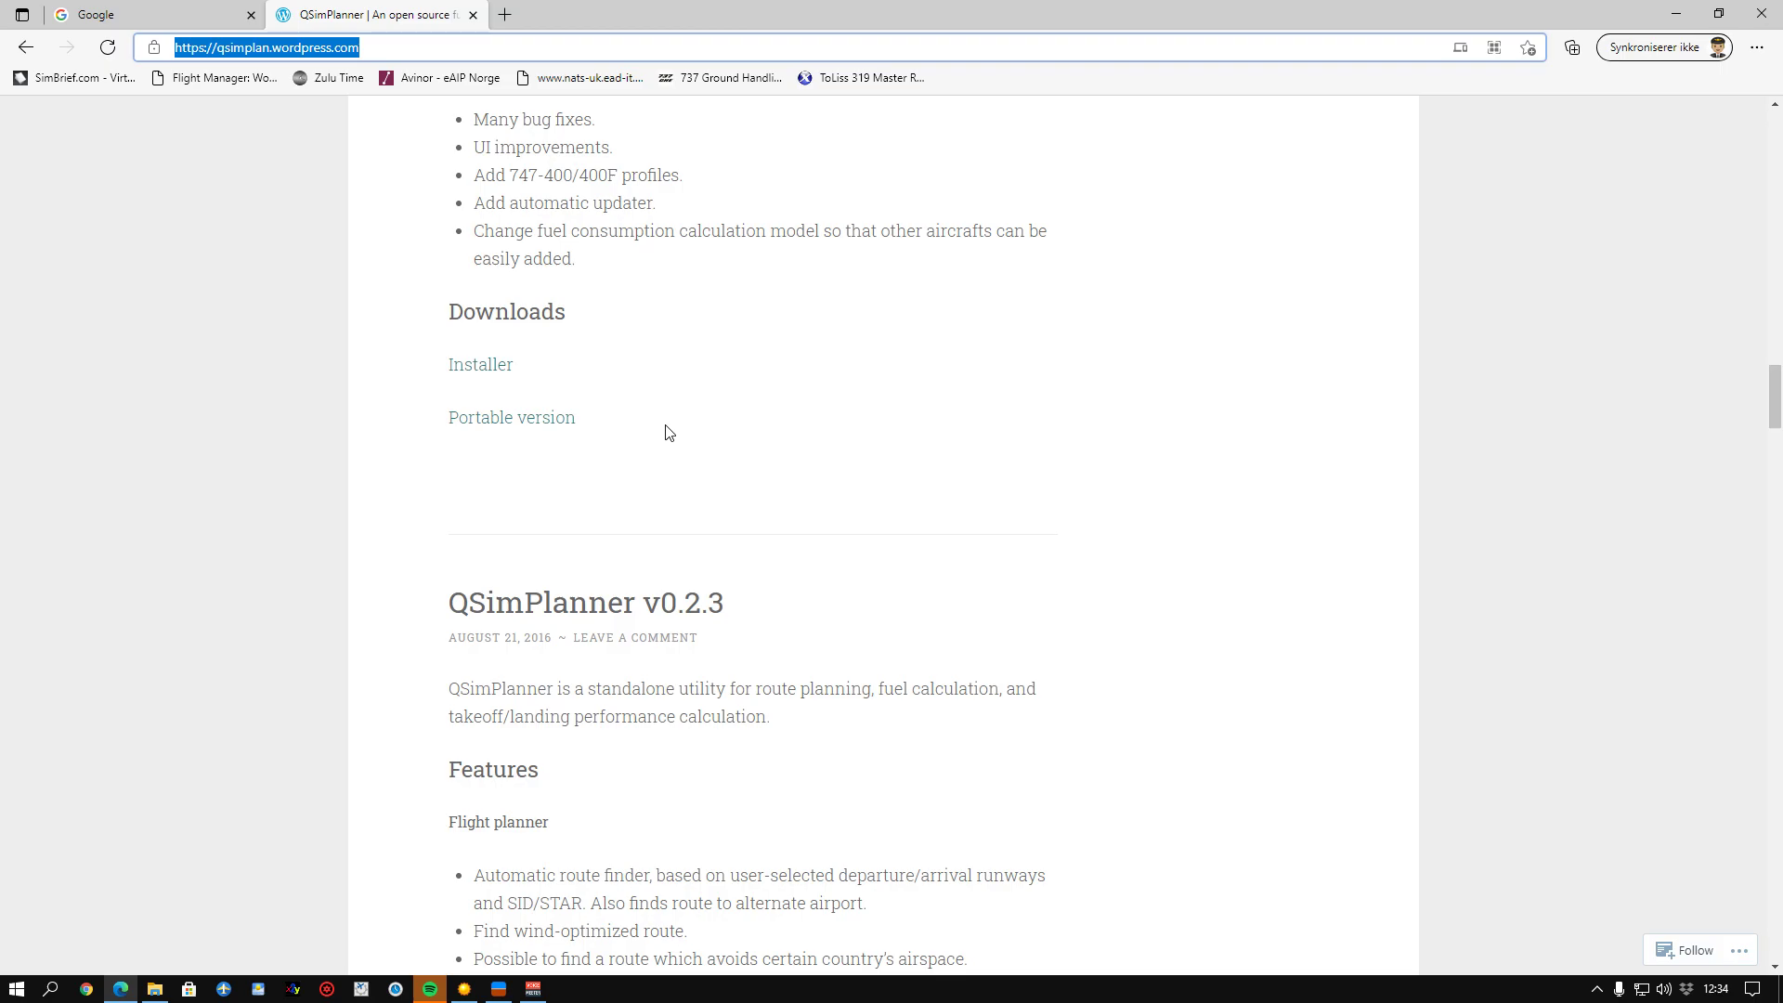
scroll(665, 423, up, 15)
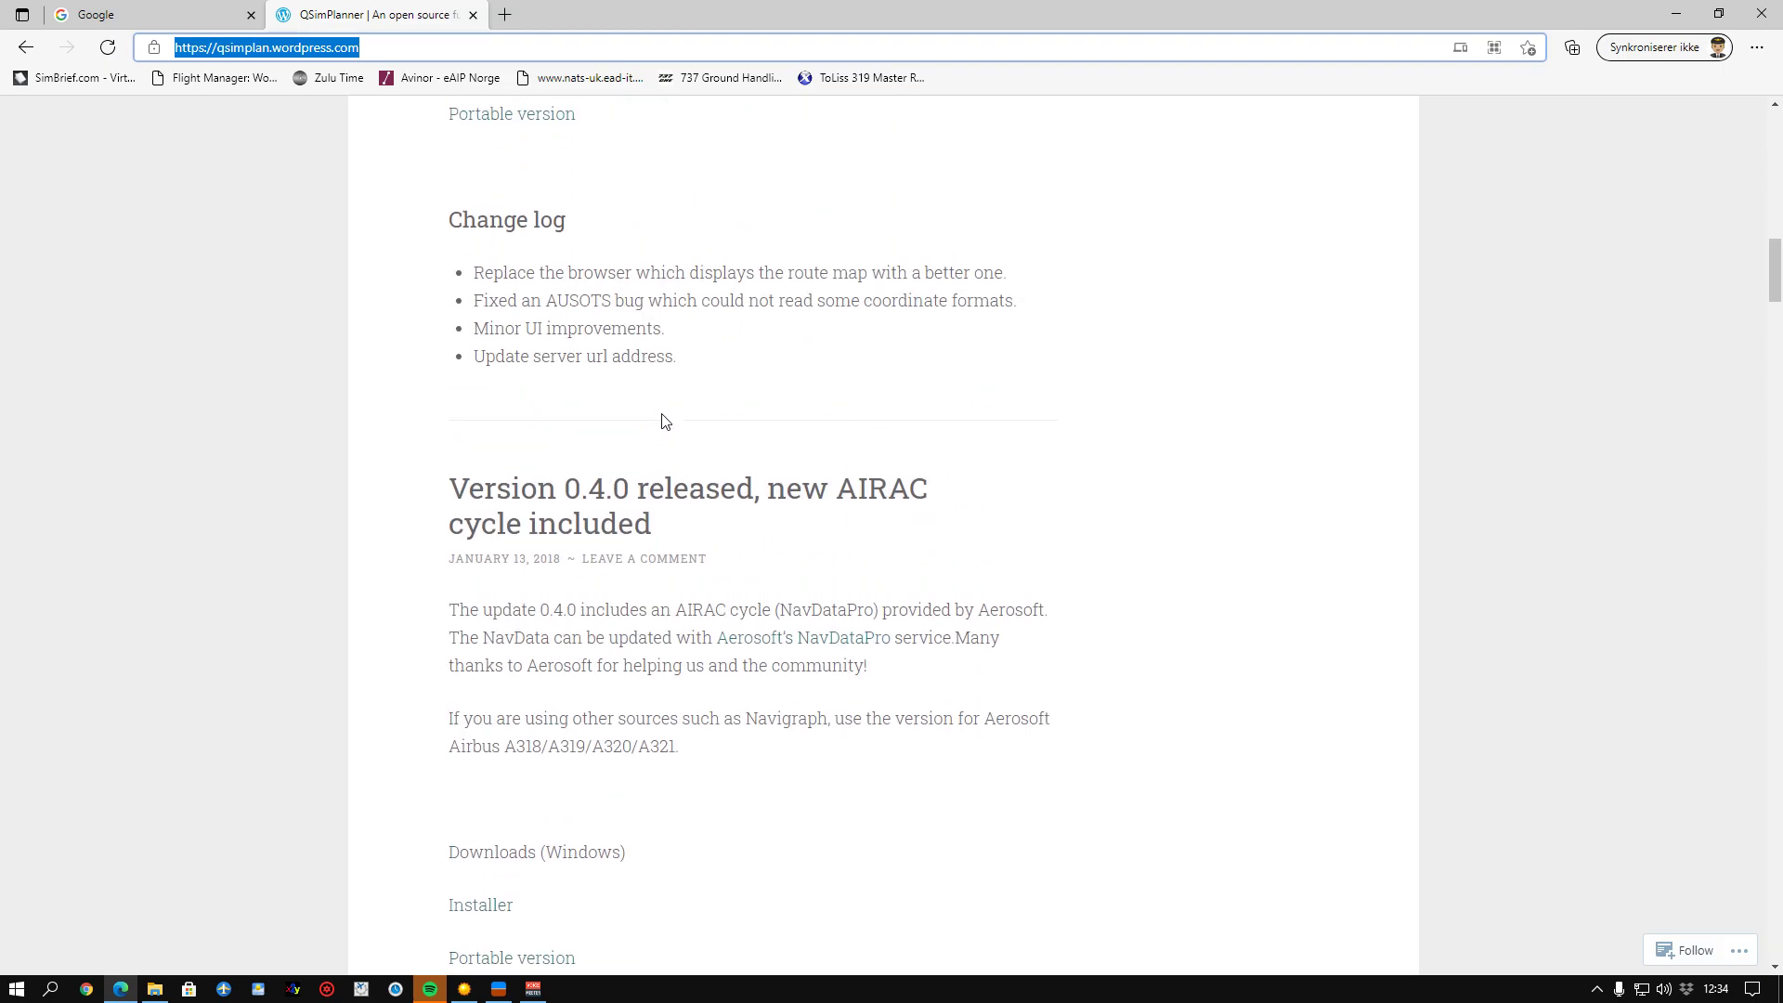
scroll(665, 423, up, 12)
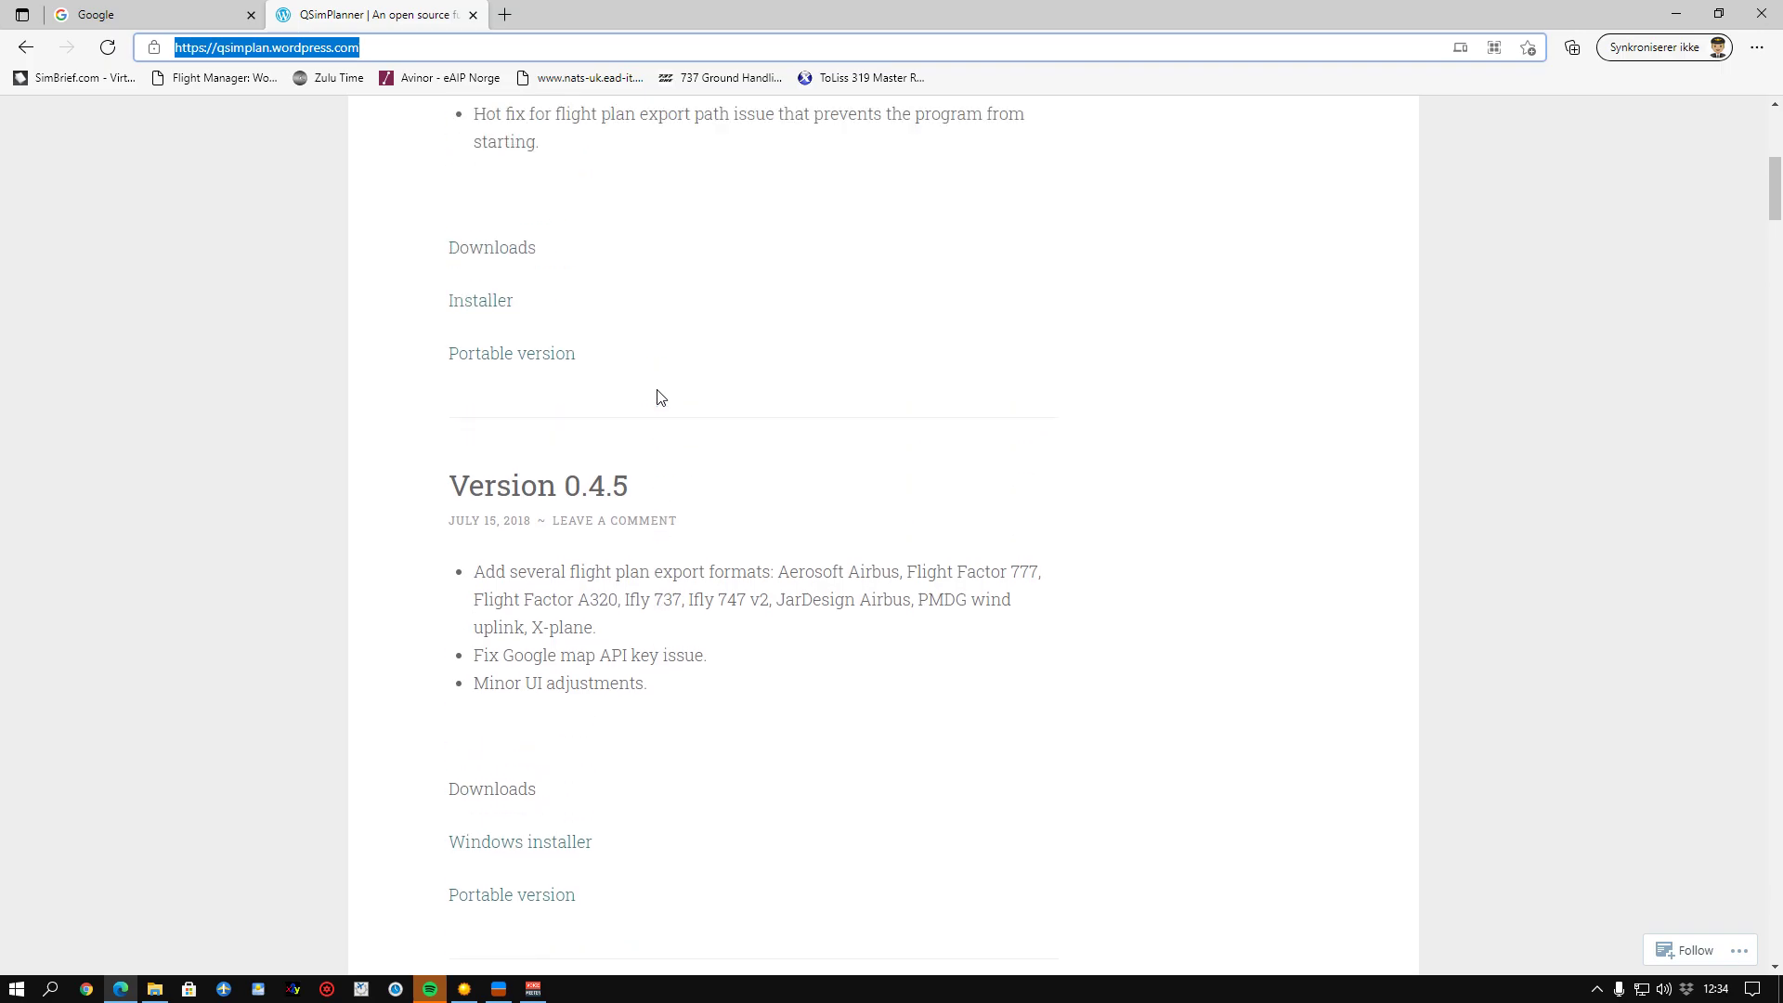
scroll(665, 386, up, 7)
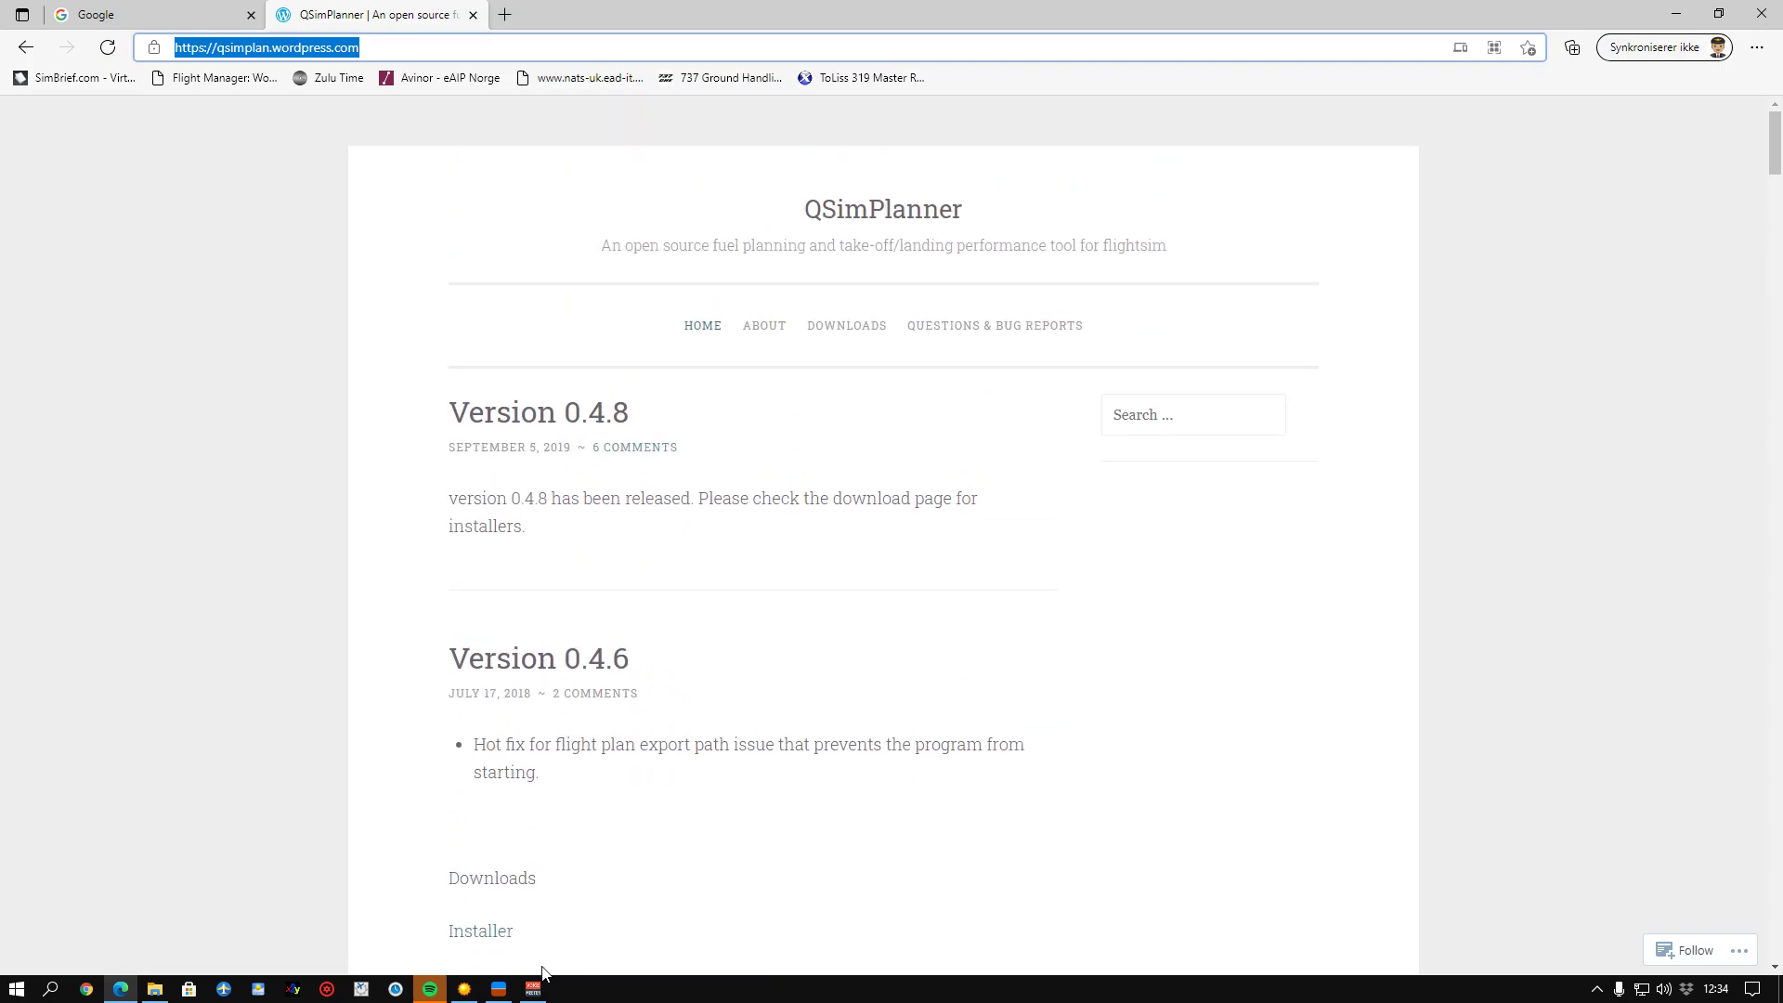
click(498, 988)
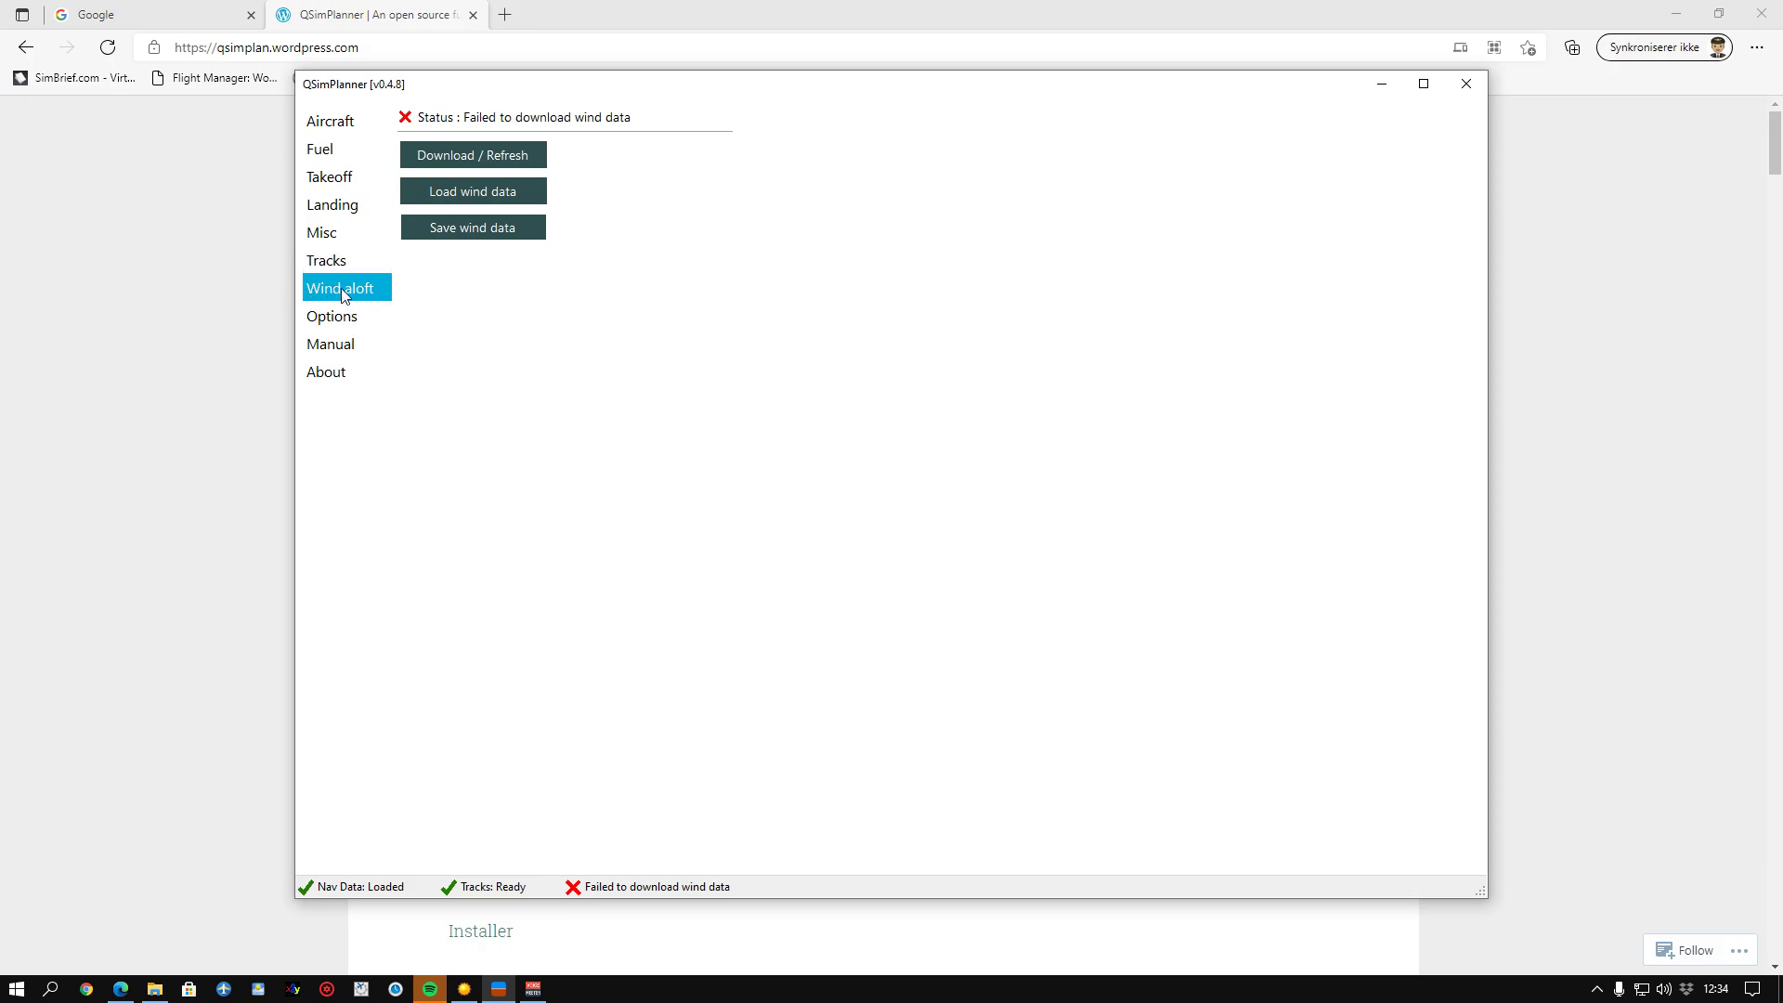
click(328, 186)
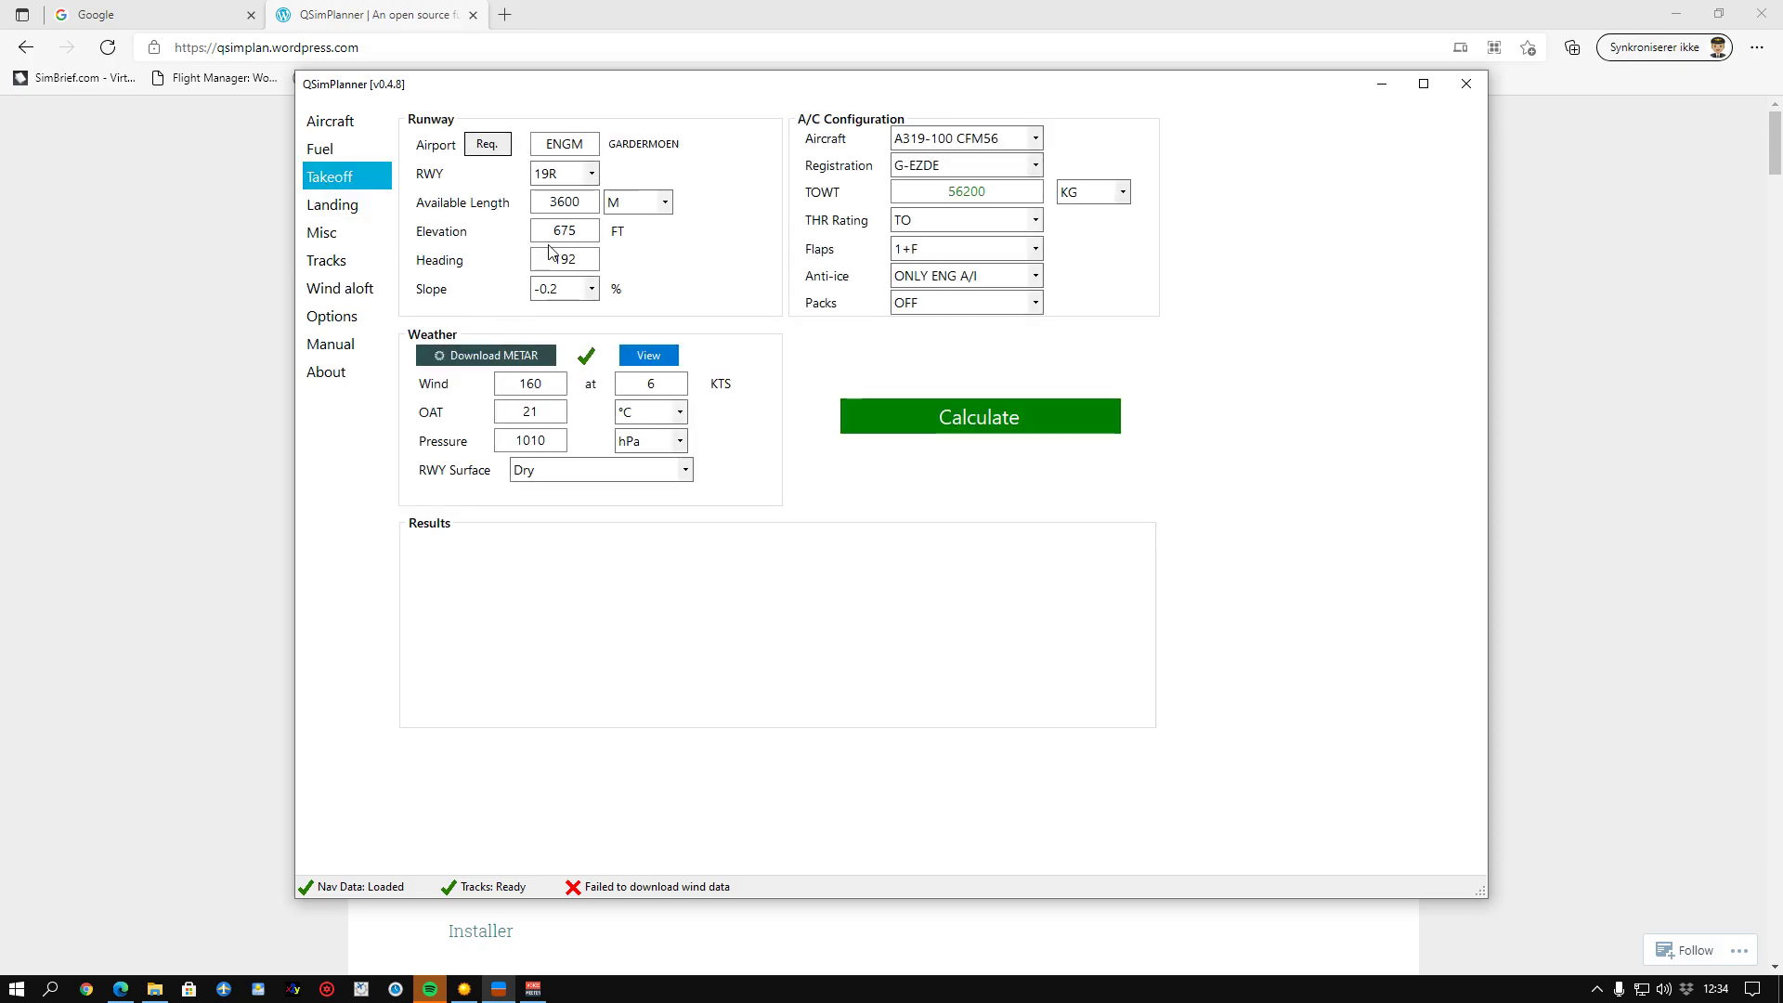
click(337, 204)
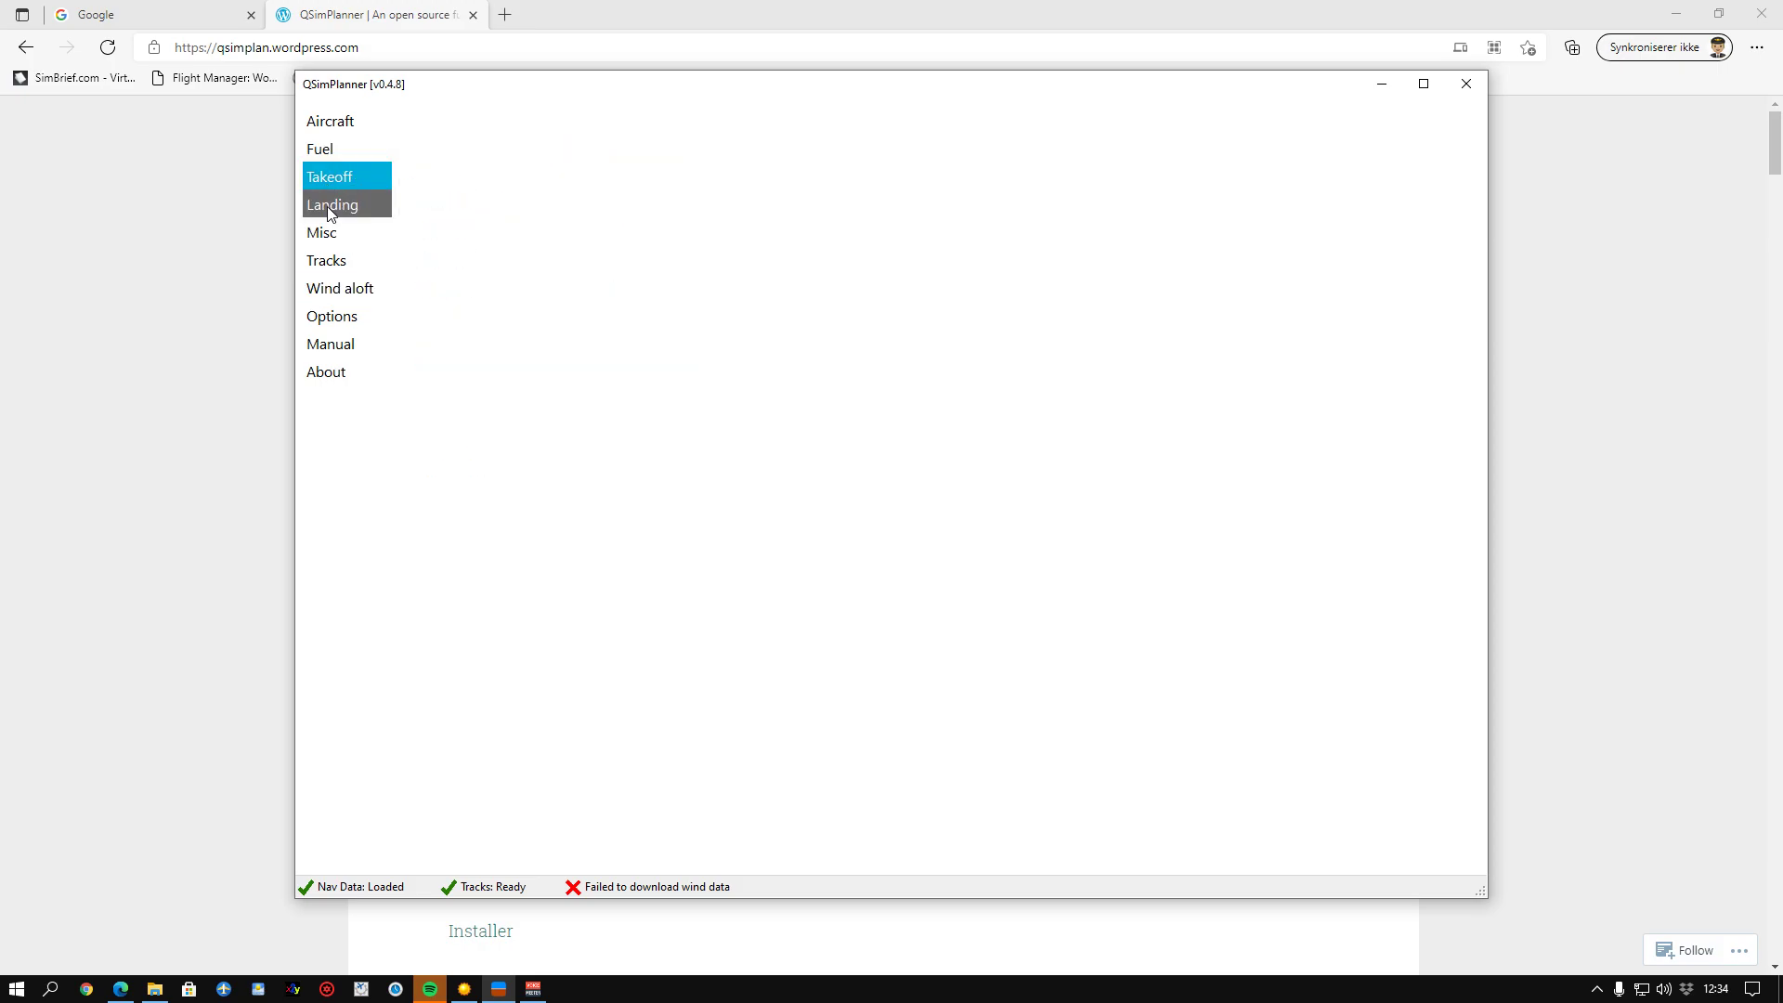
click(337, 180)
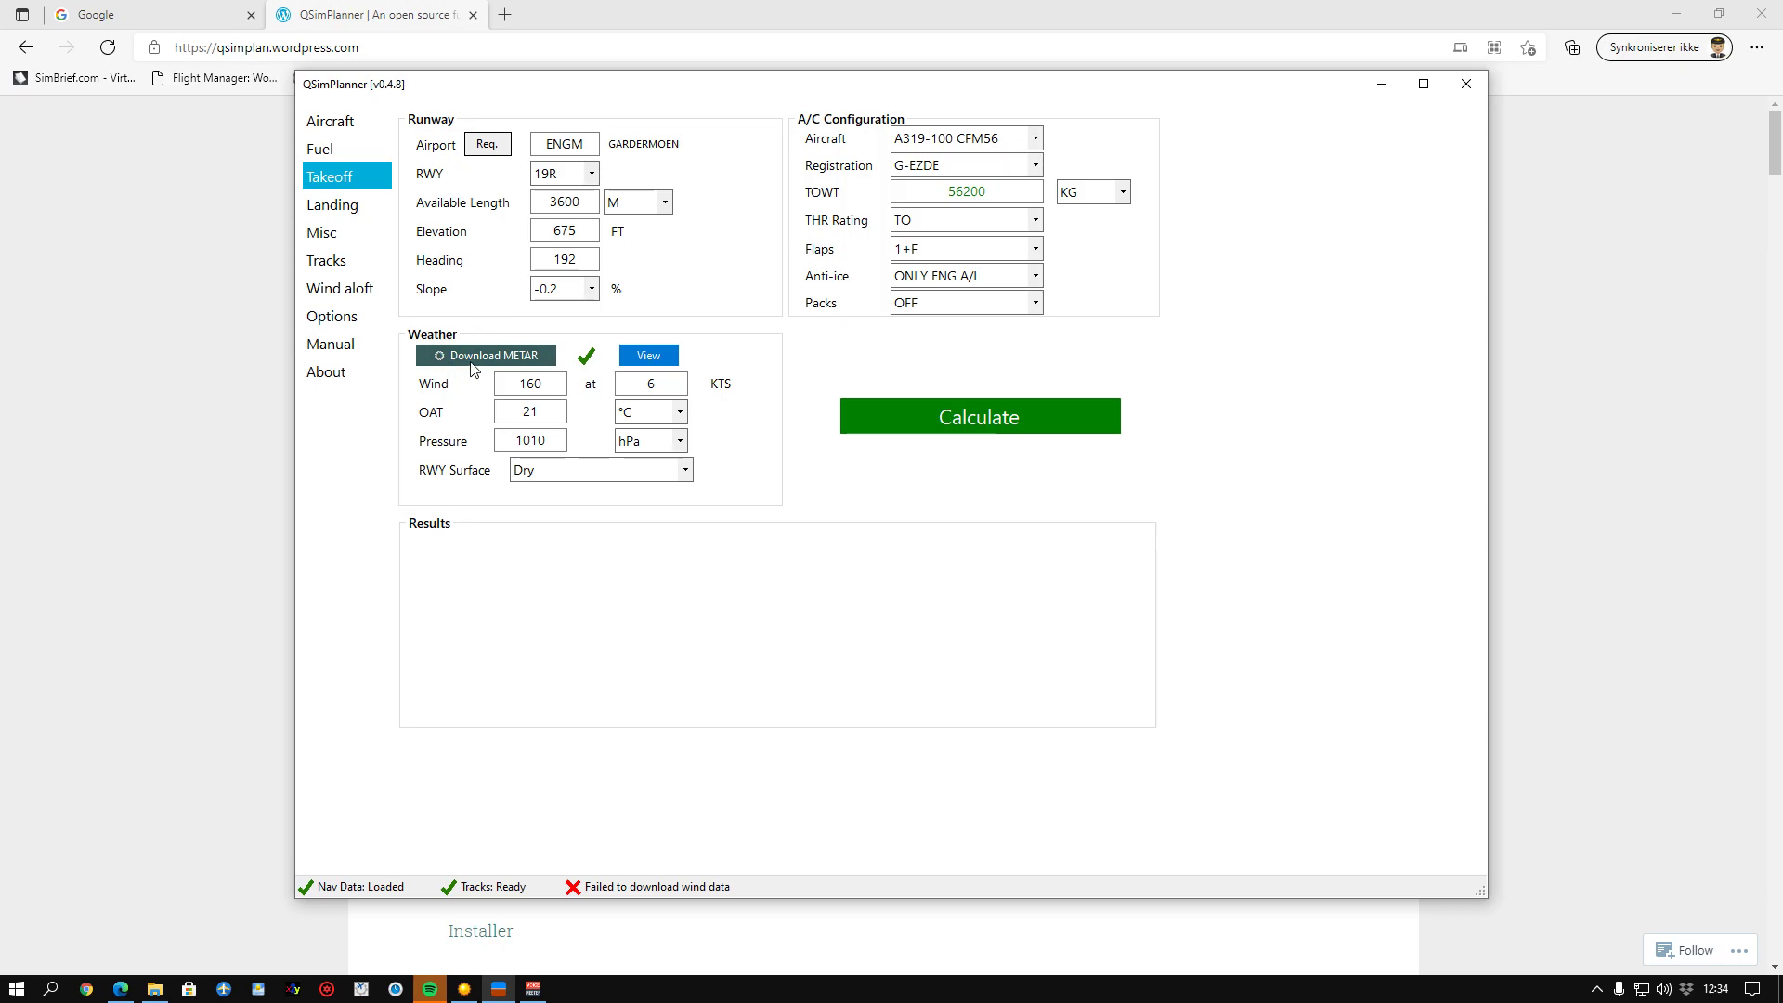
click(519, 352)
click(333, 288)
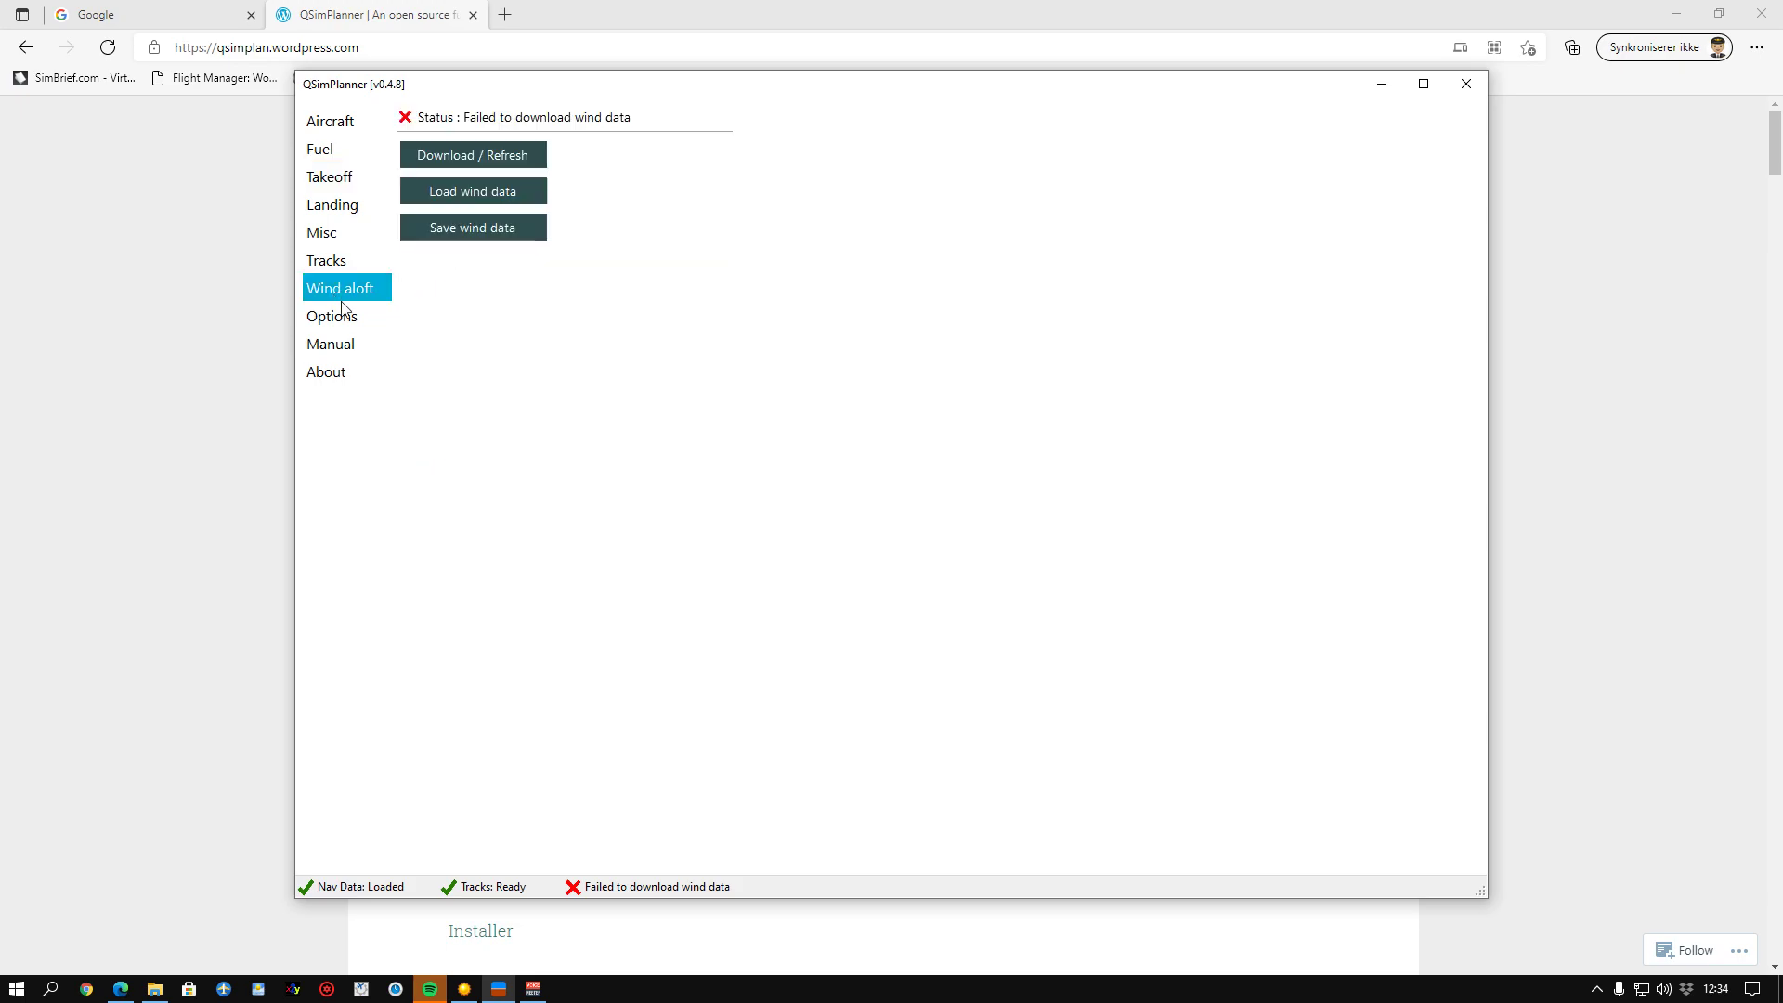
click(454, 157)
click(513, 193)
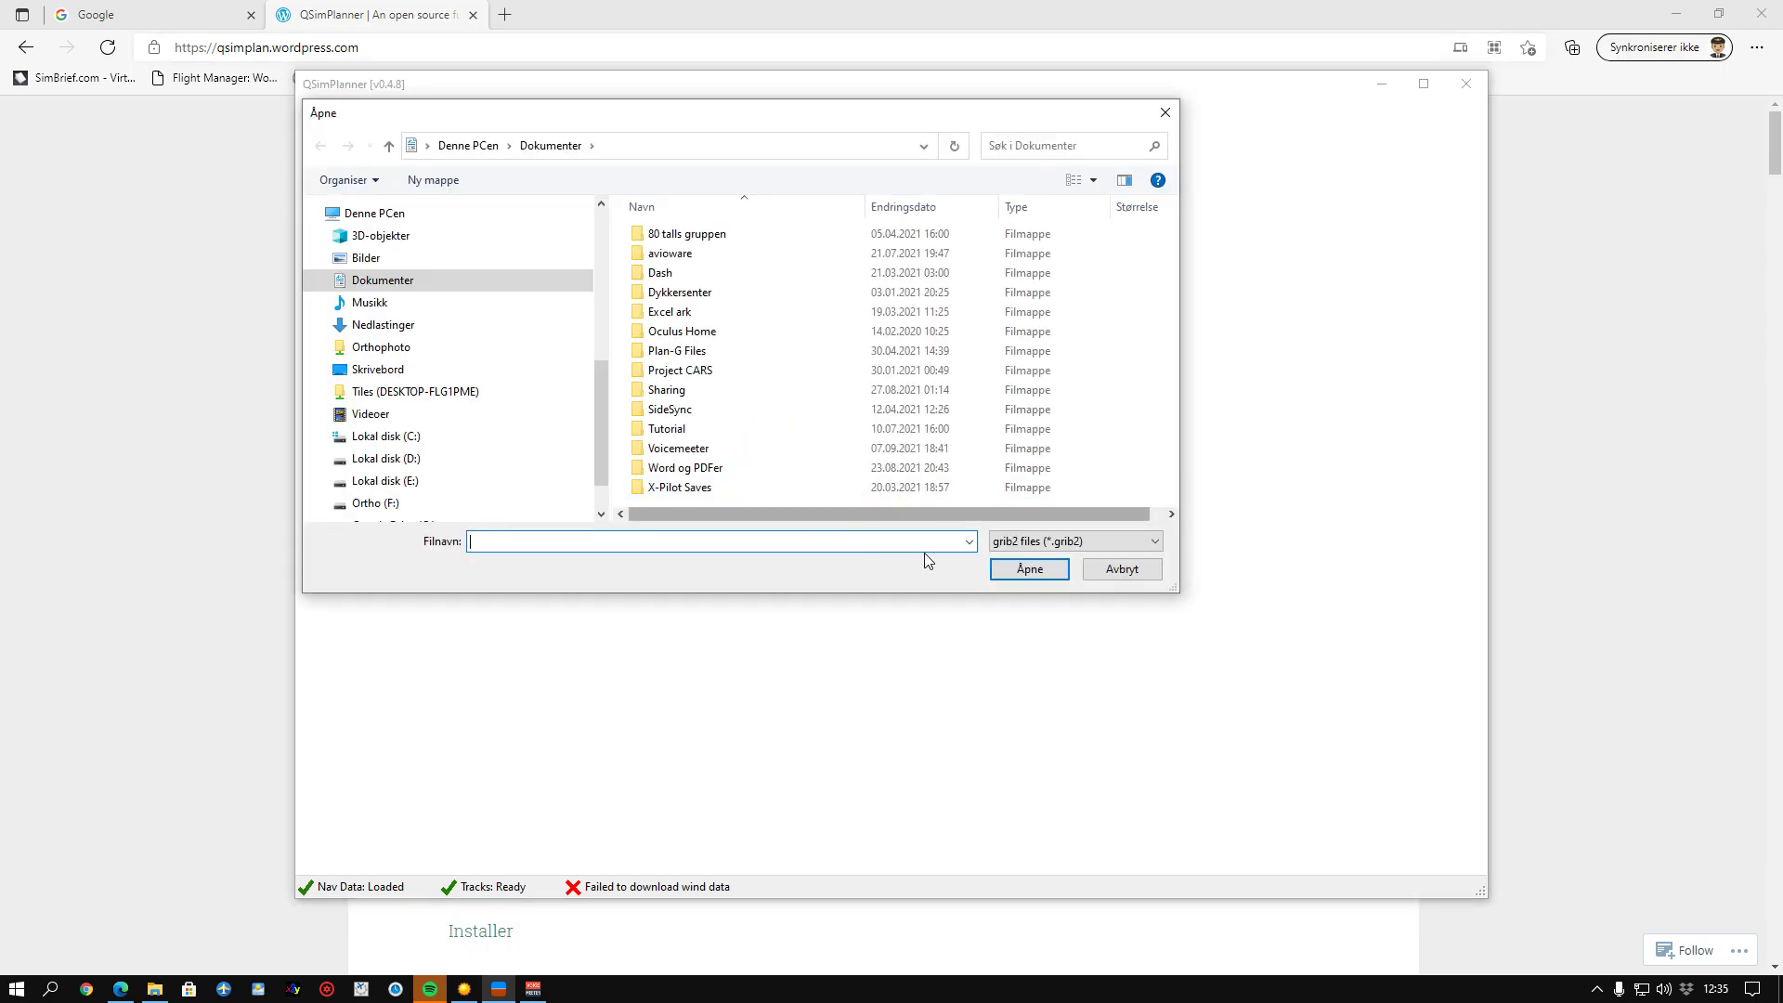
click(1033, 546)
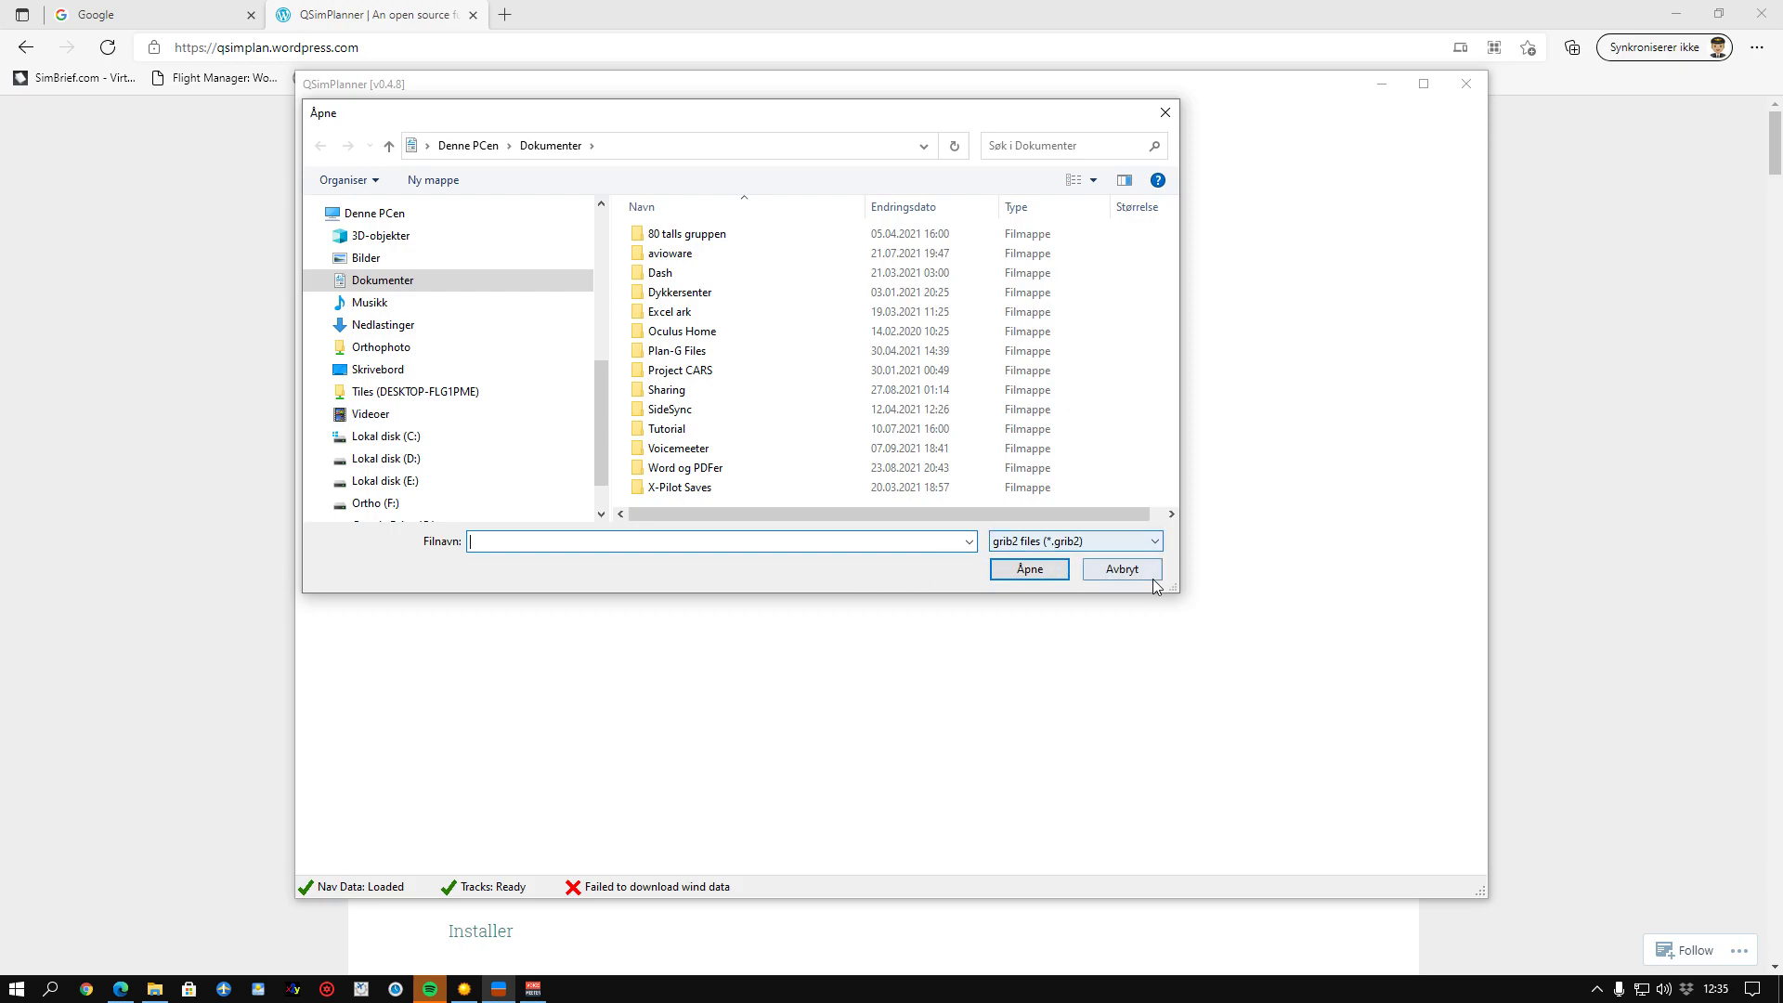
click(1121, 570)
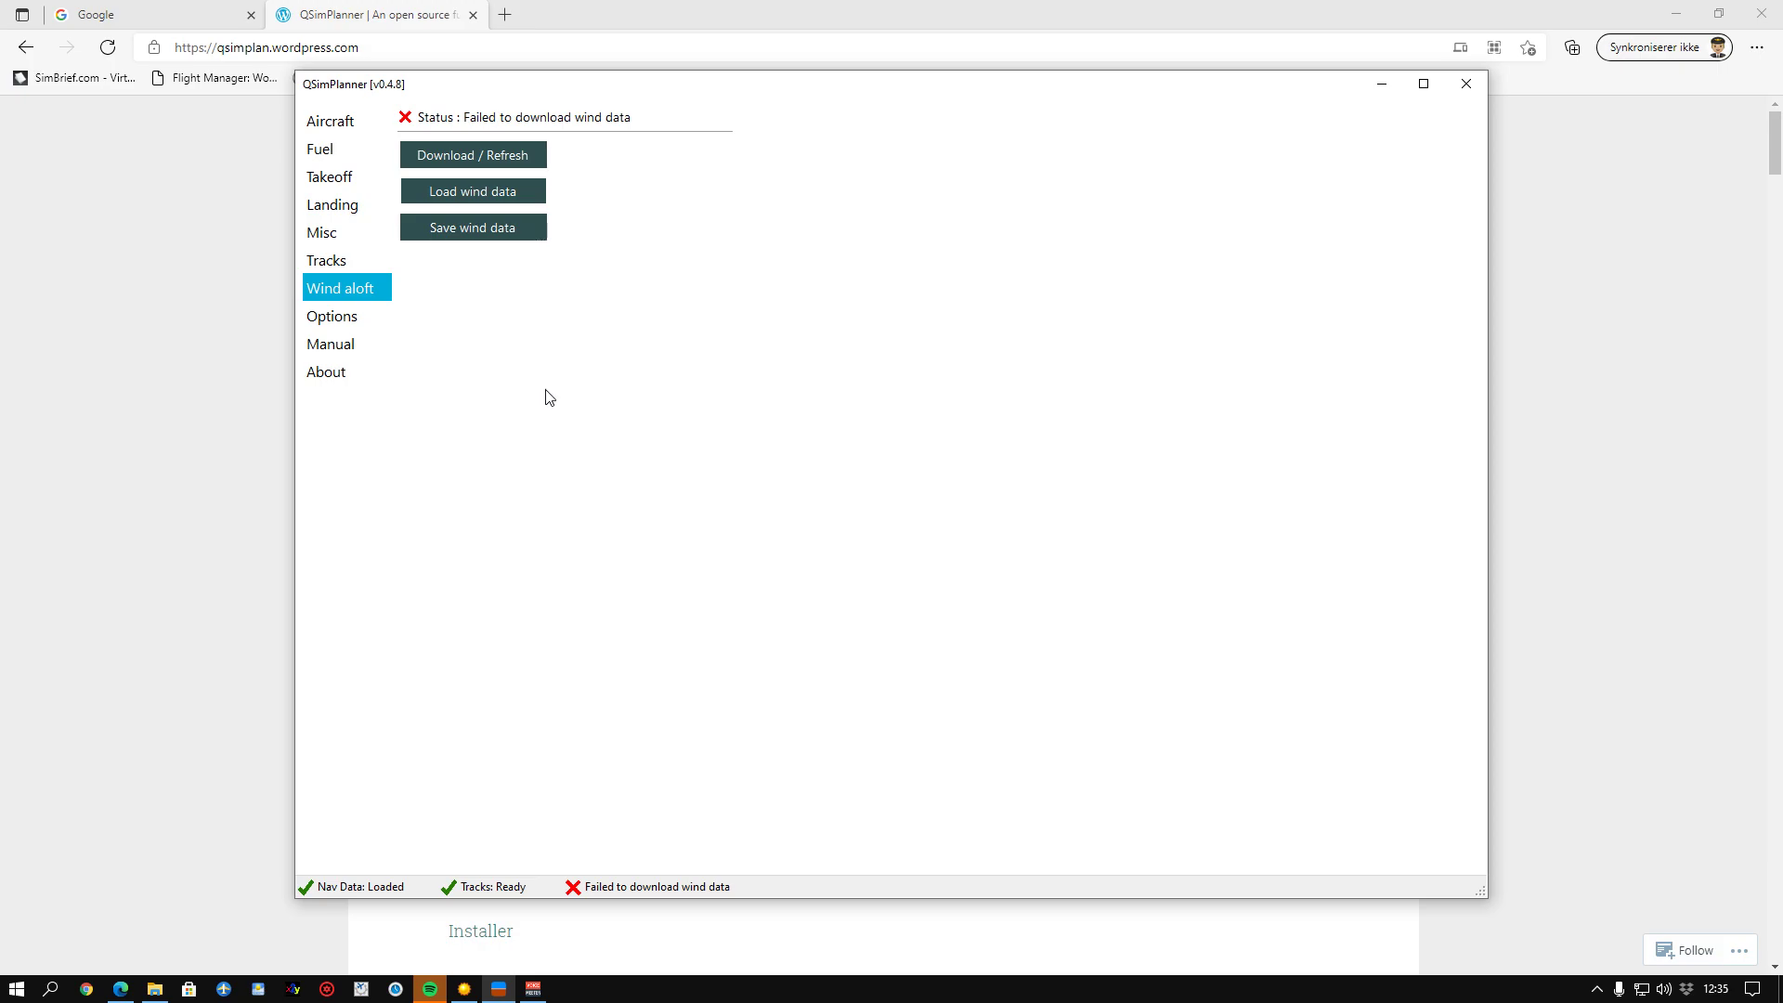
Step: Search Google for xygrib again, open the XyGrib site and go to its Downloads page
click(187, 20)
click(695, 476)
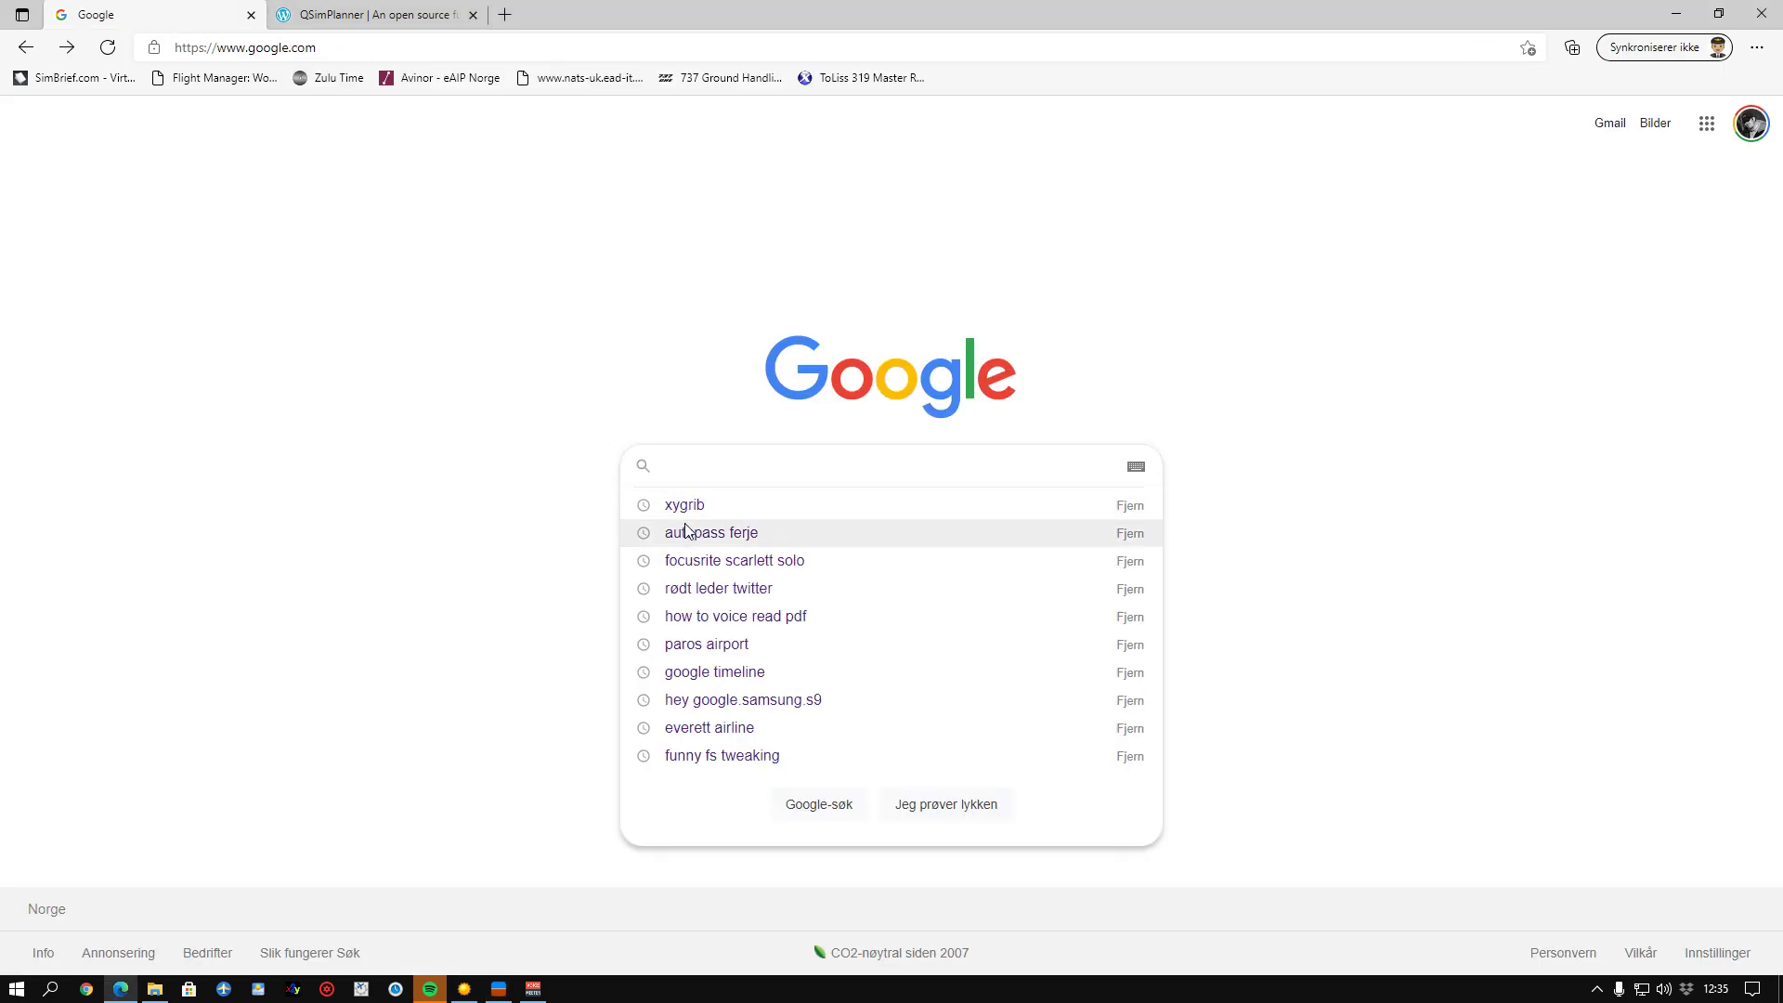
click(690, 504)
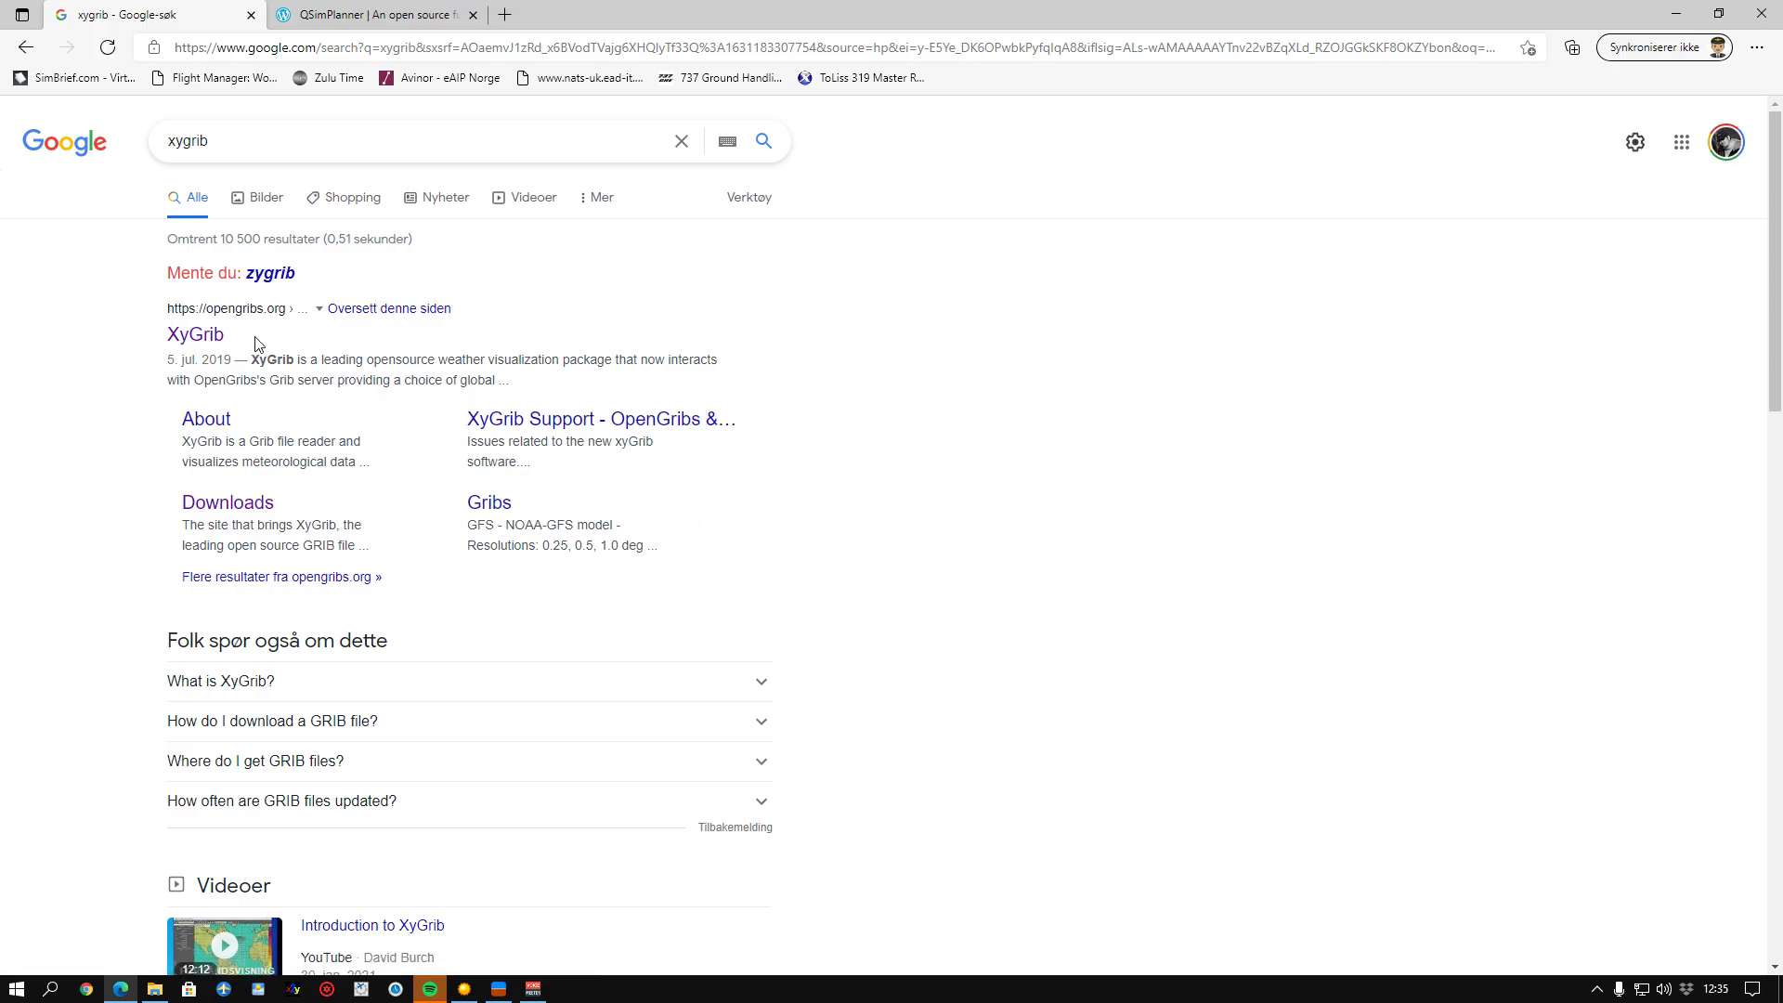
click(193, 338)
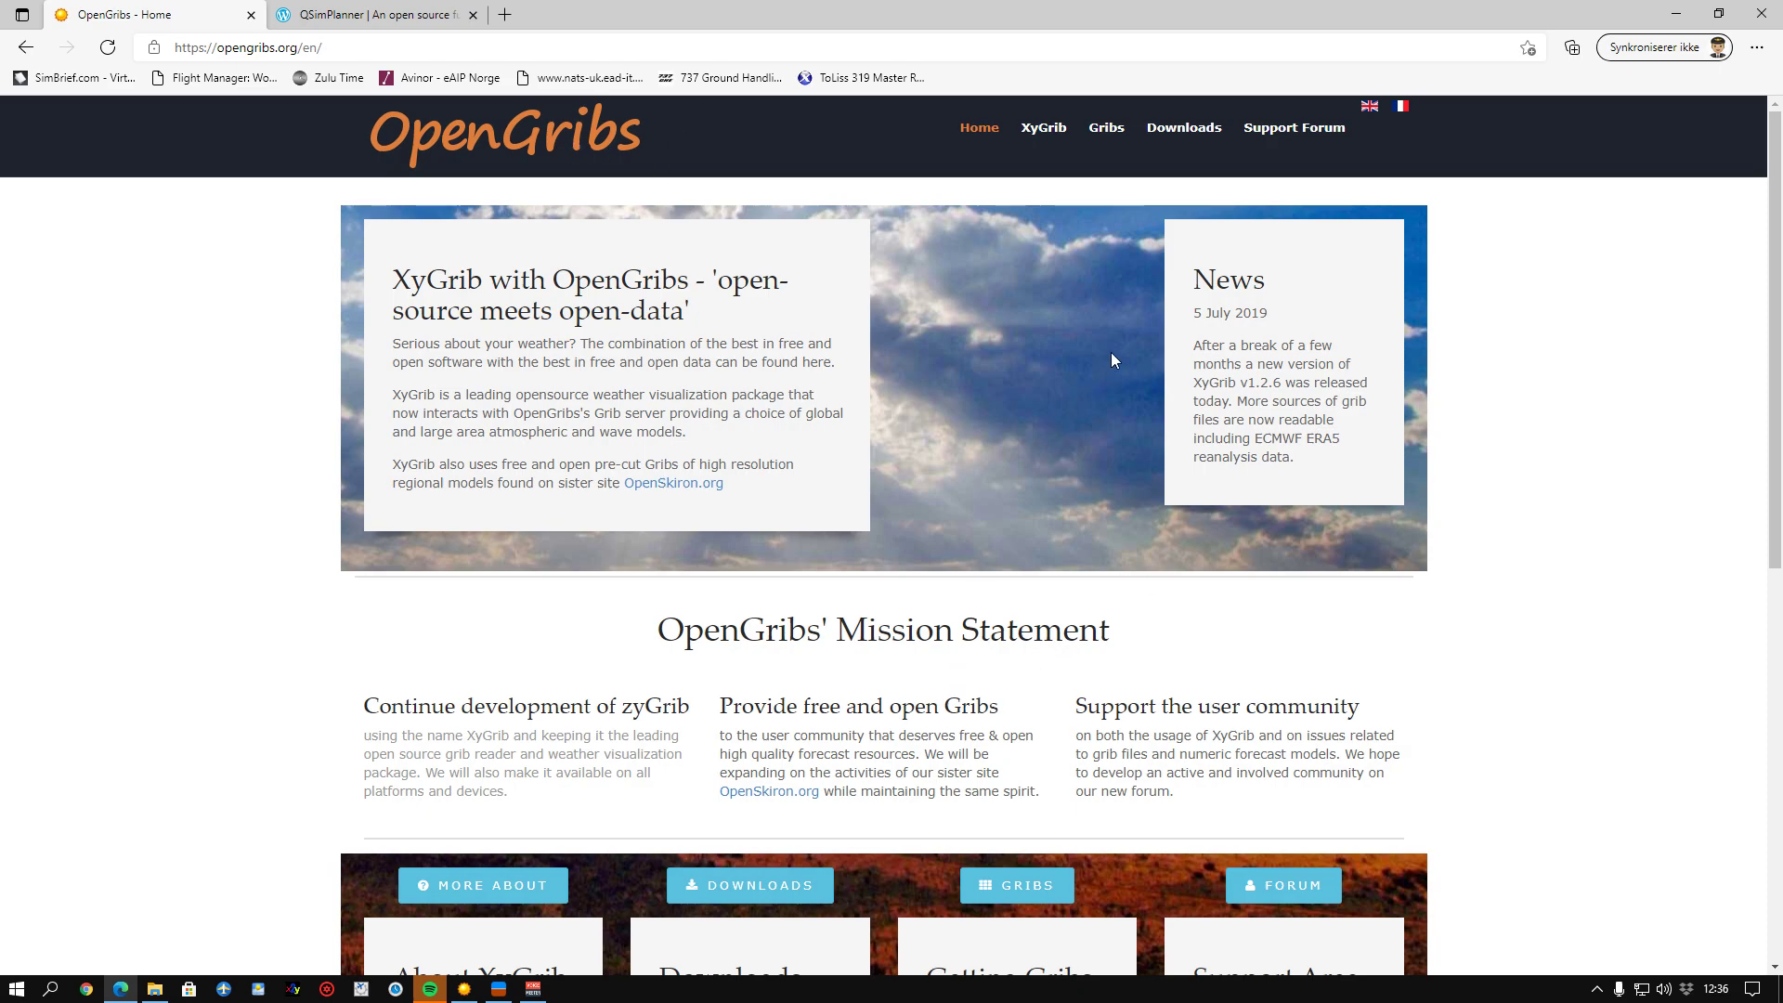
click(1189, 130)
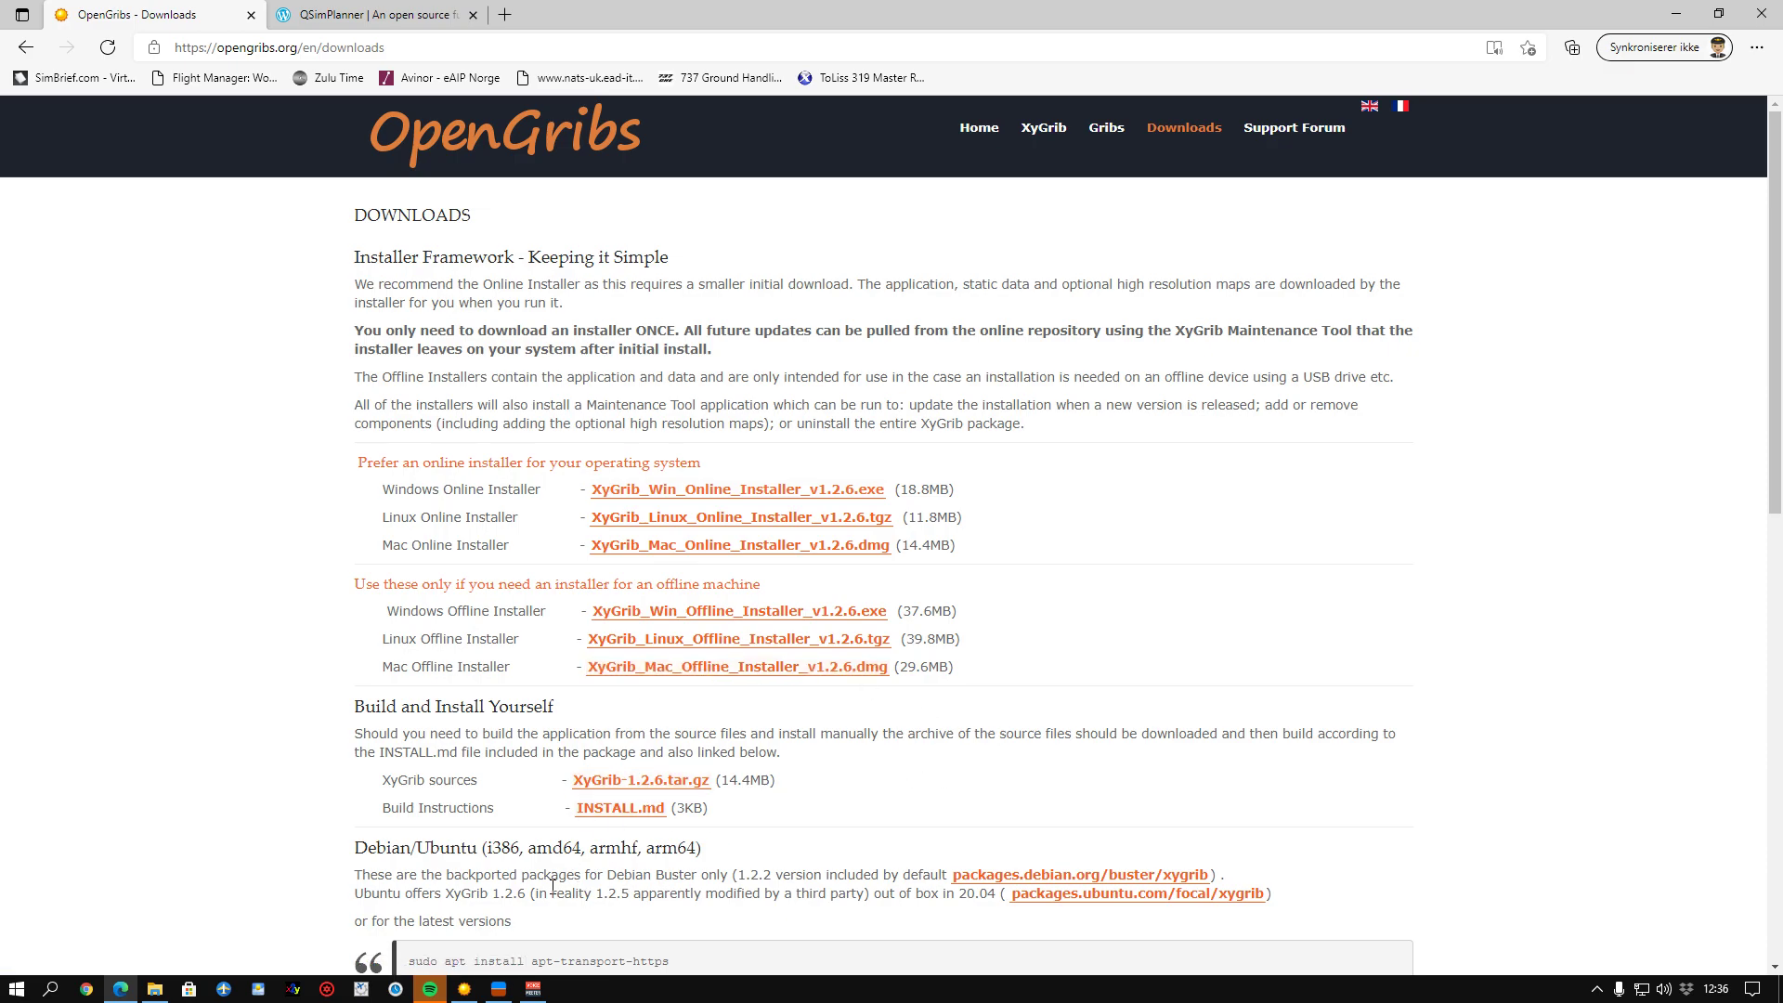
mouse_move(464, 989)
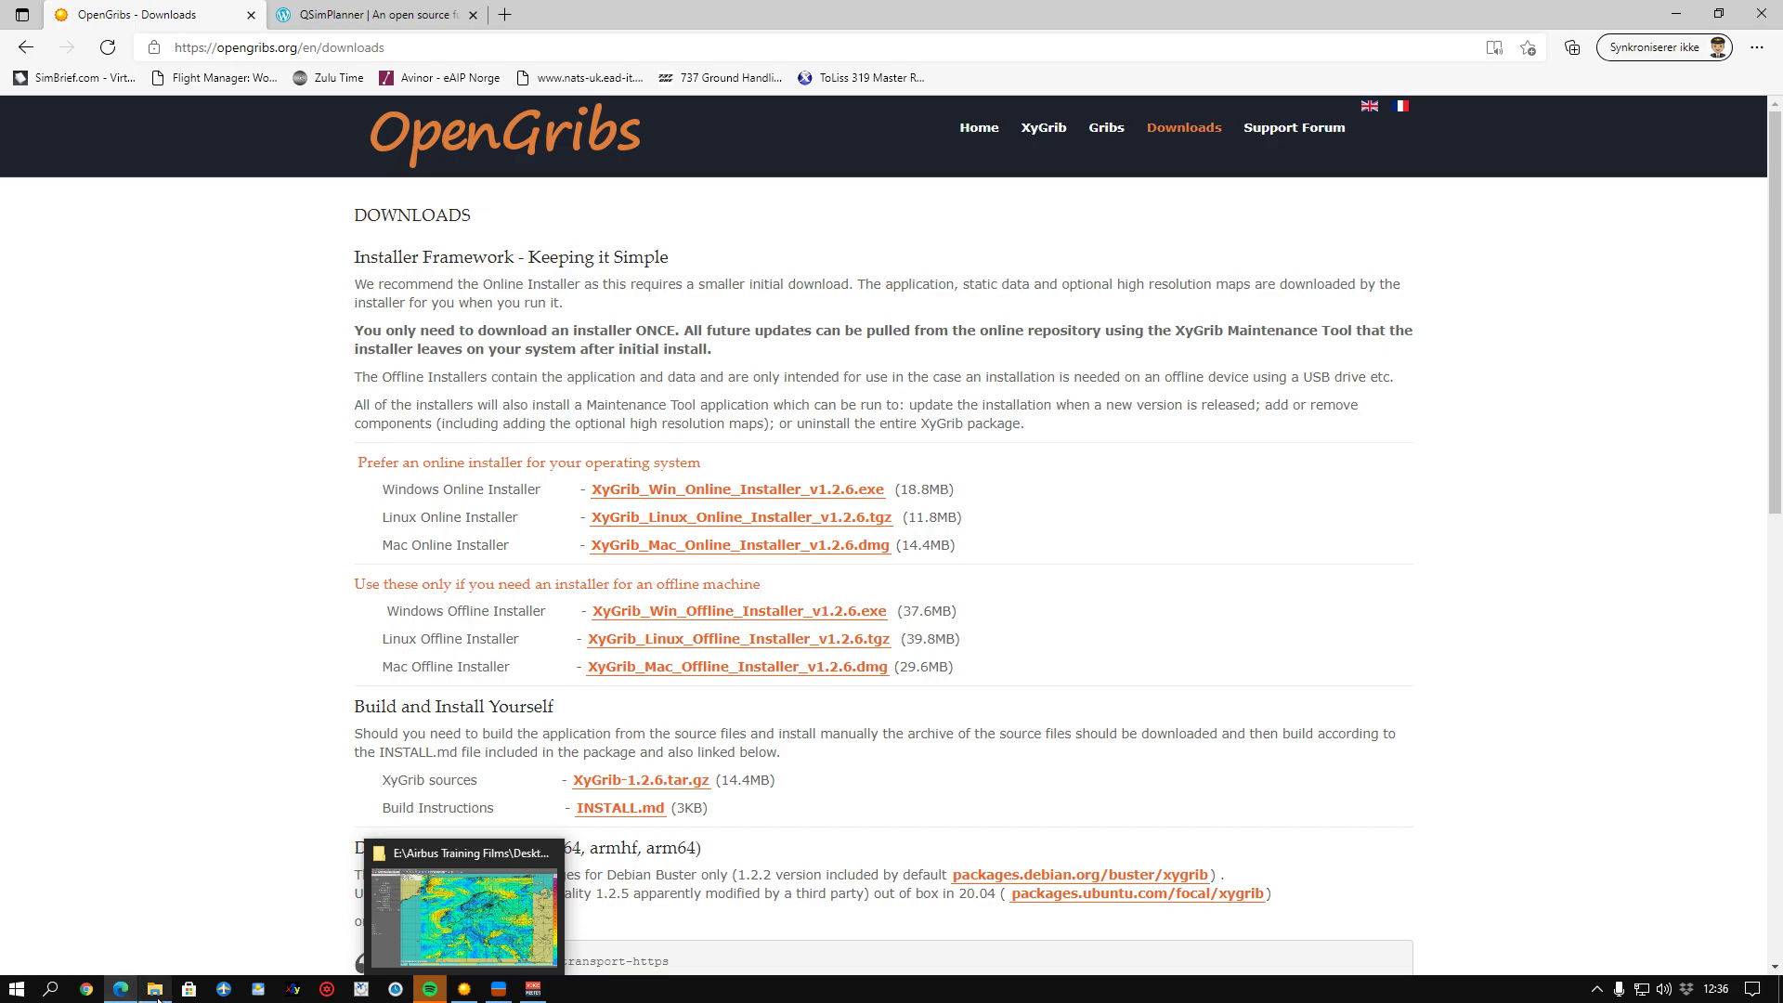
Step: Launch the XyGrib online installer from the File Explorer Downloads folder
click(156, 993)
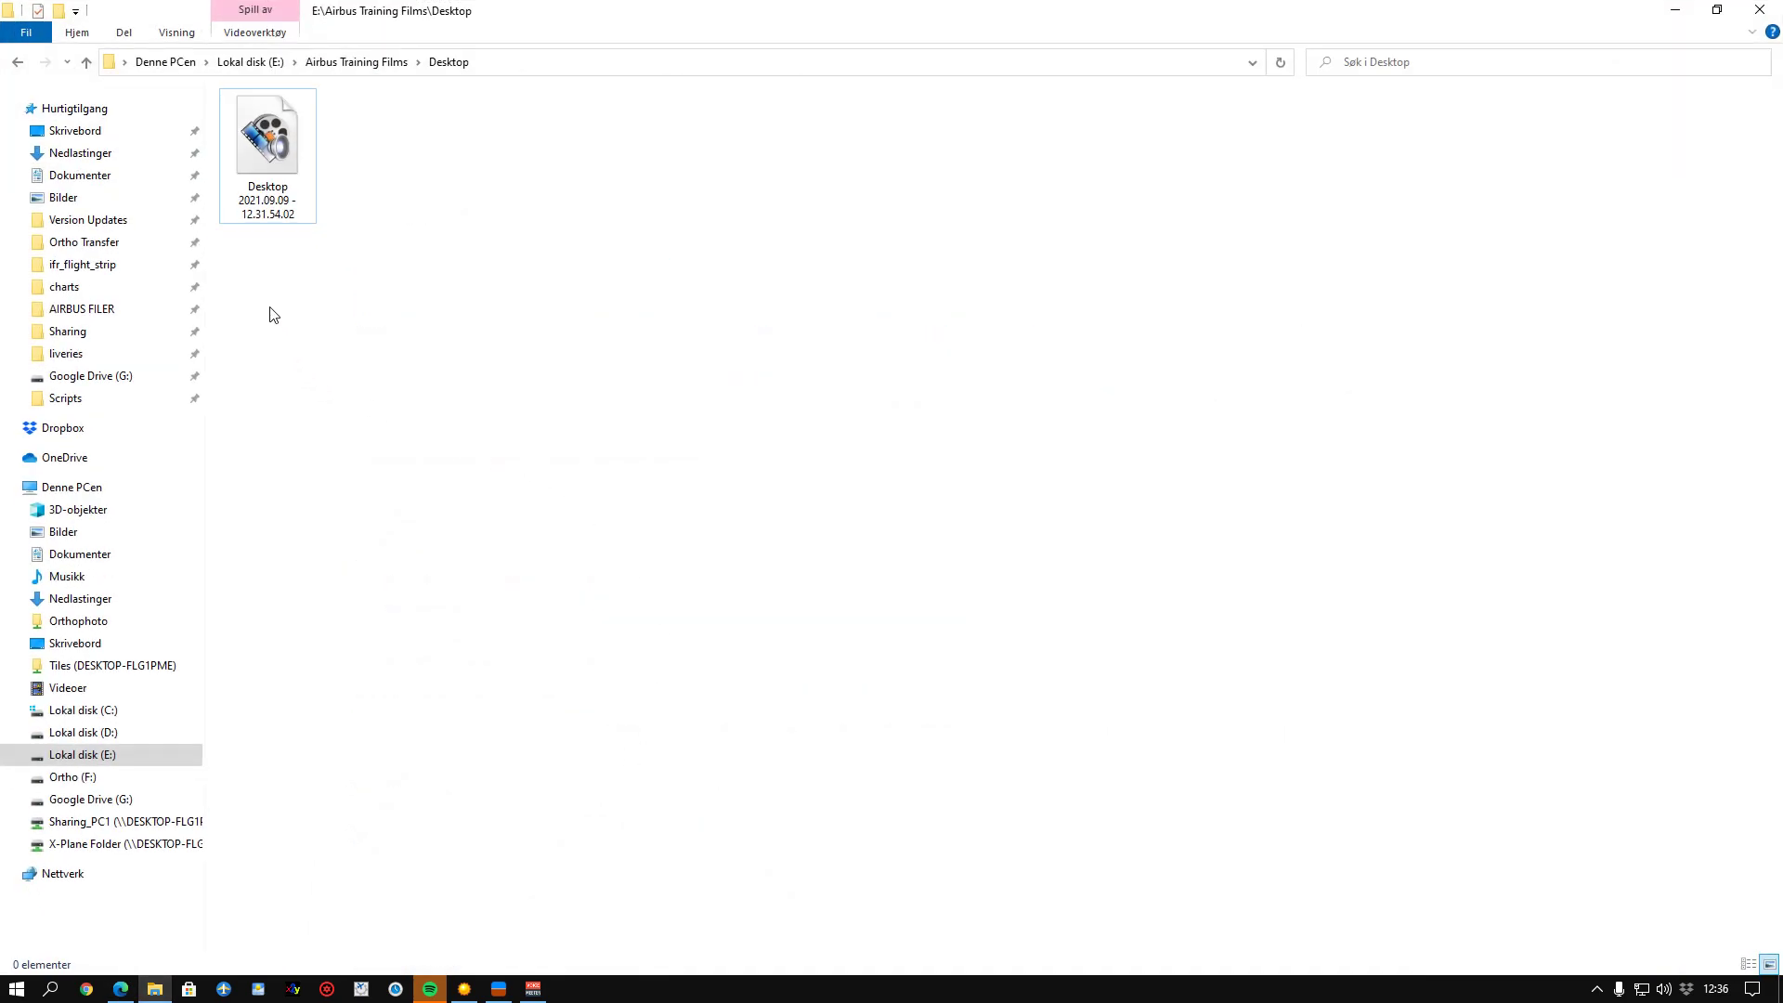
click(82, 154)
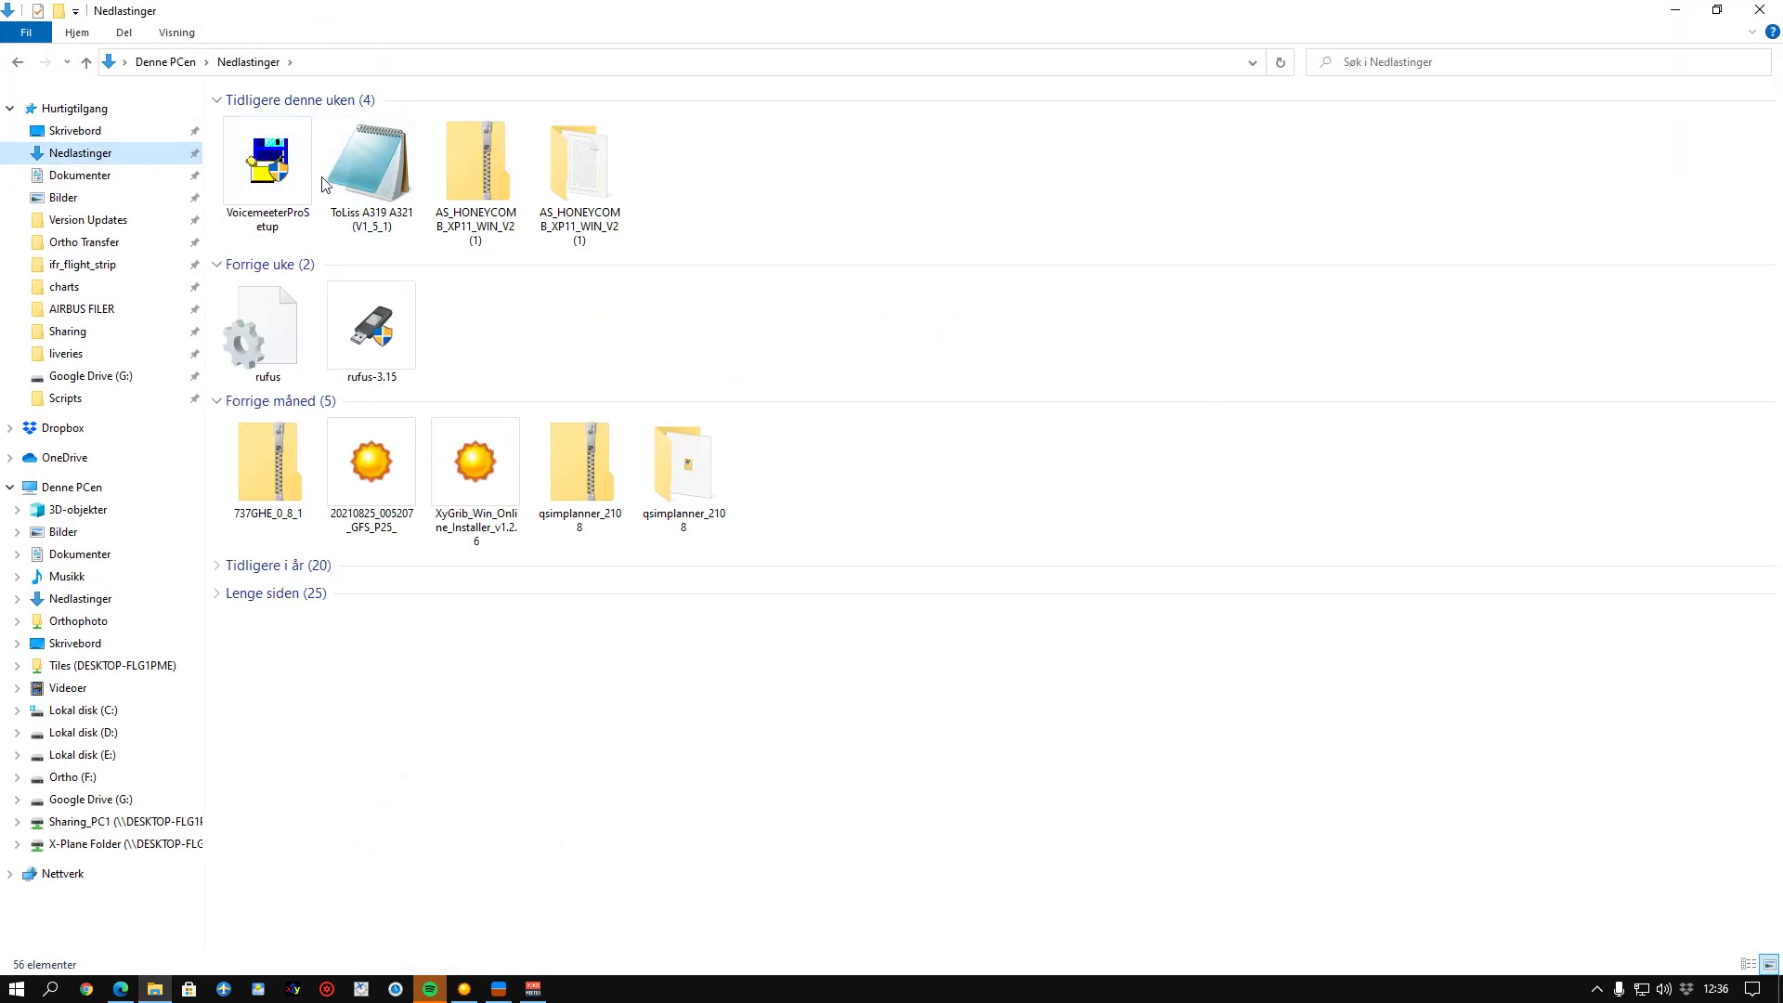
click(474, 465)
double_click(473, 469)
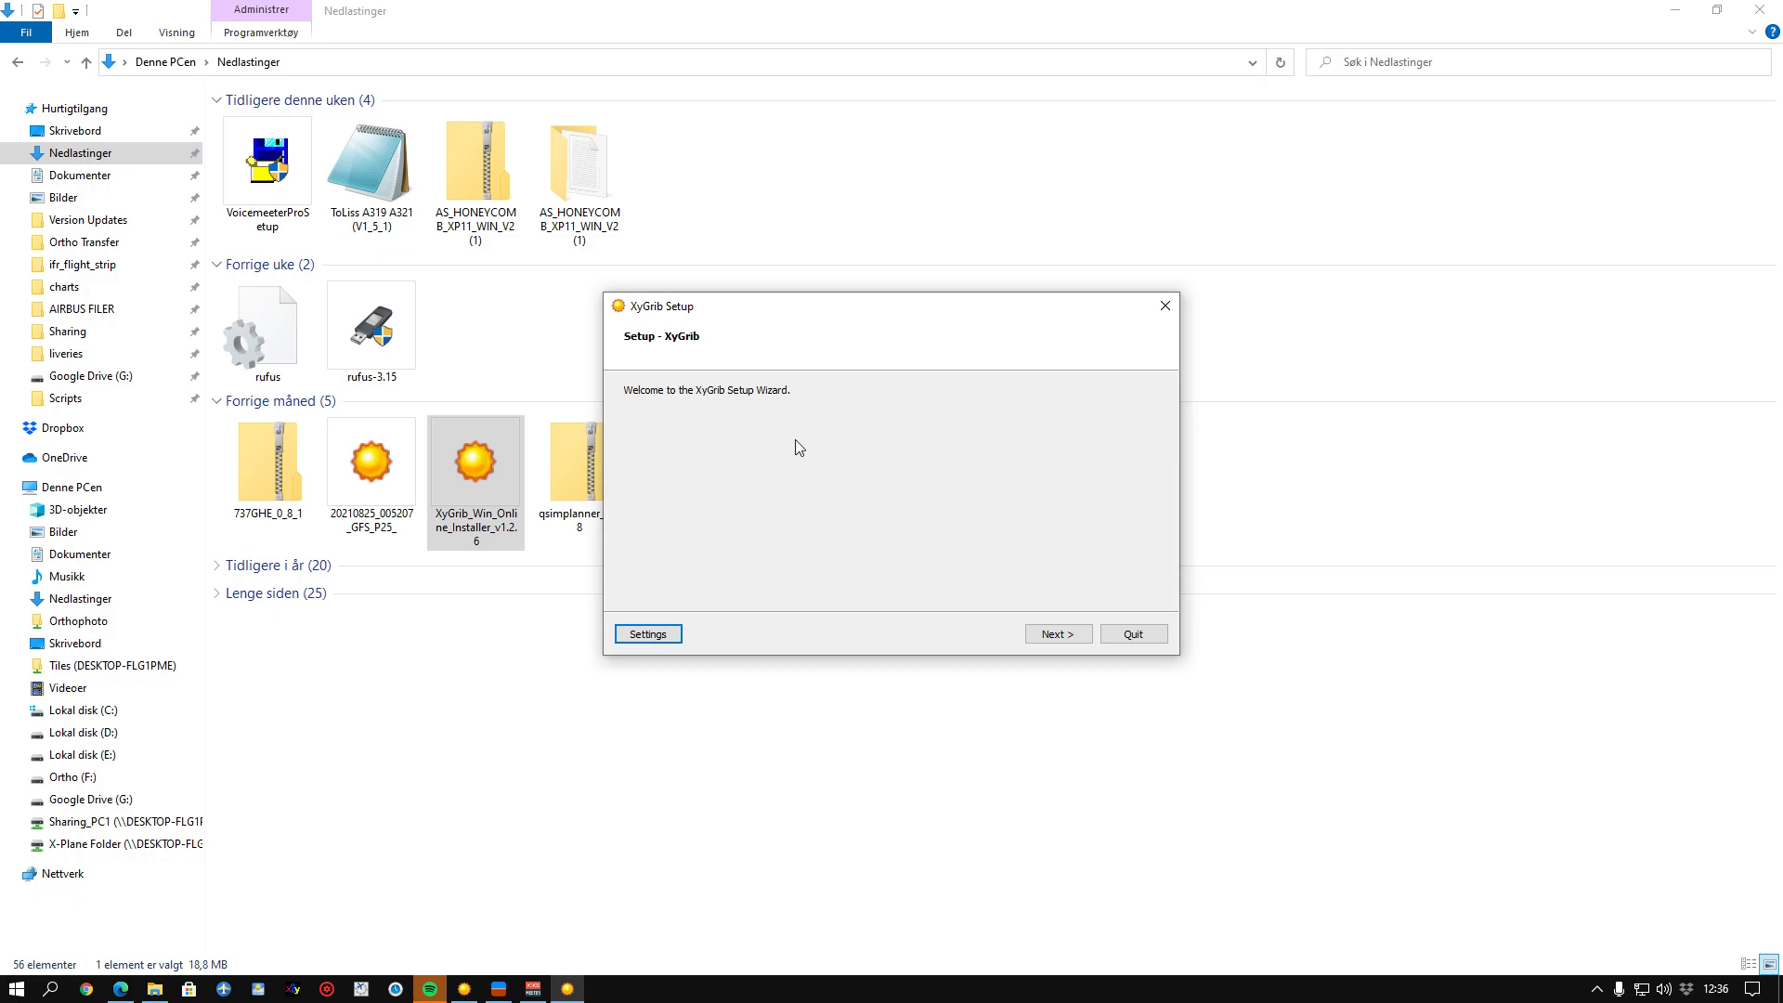
Step: Change the end of the install folder path to 'test' and continue to components
click(1072, 637)
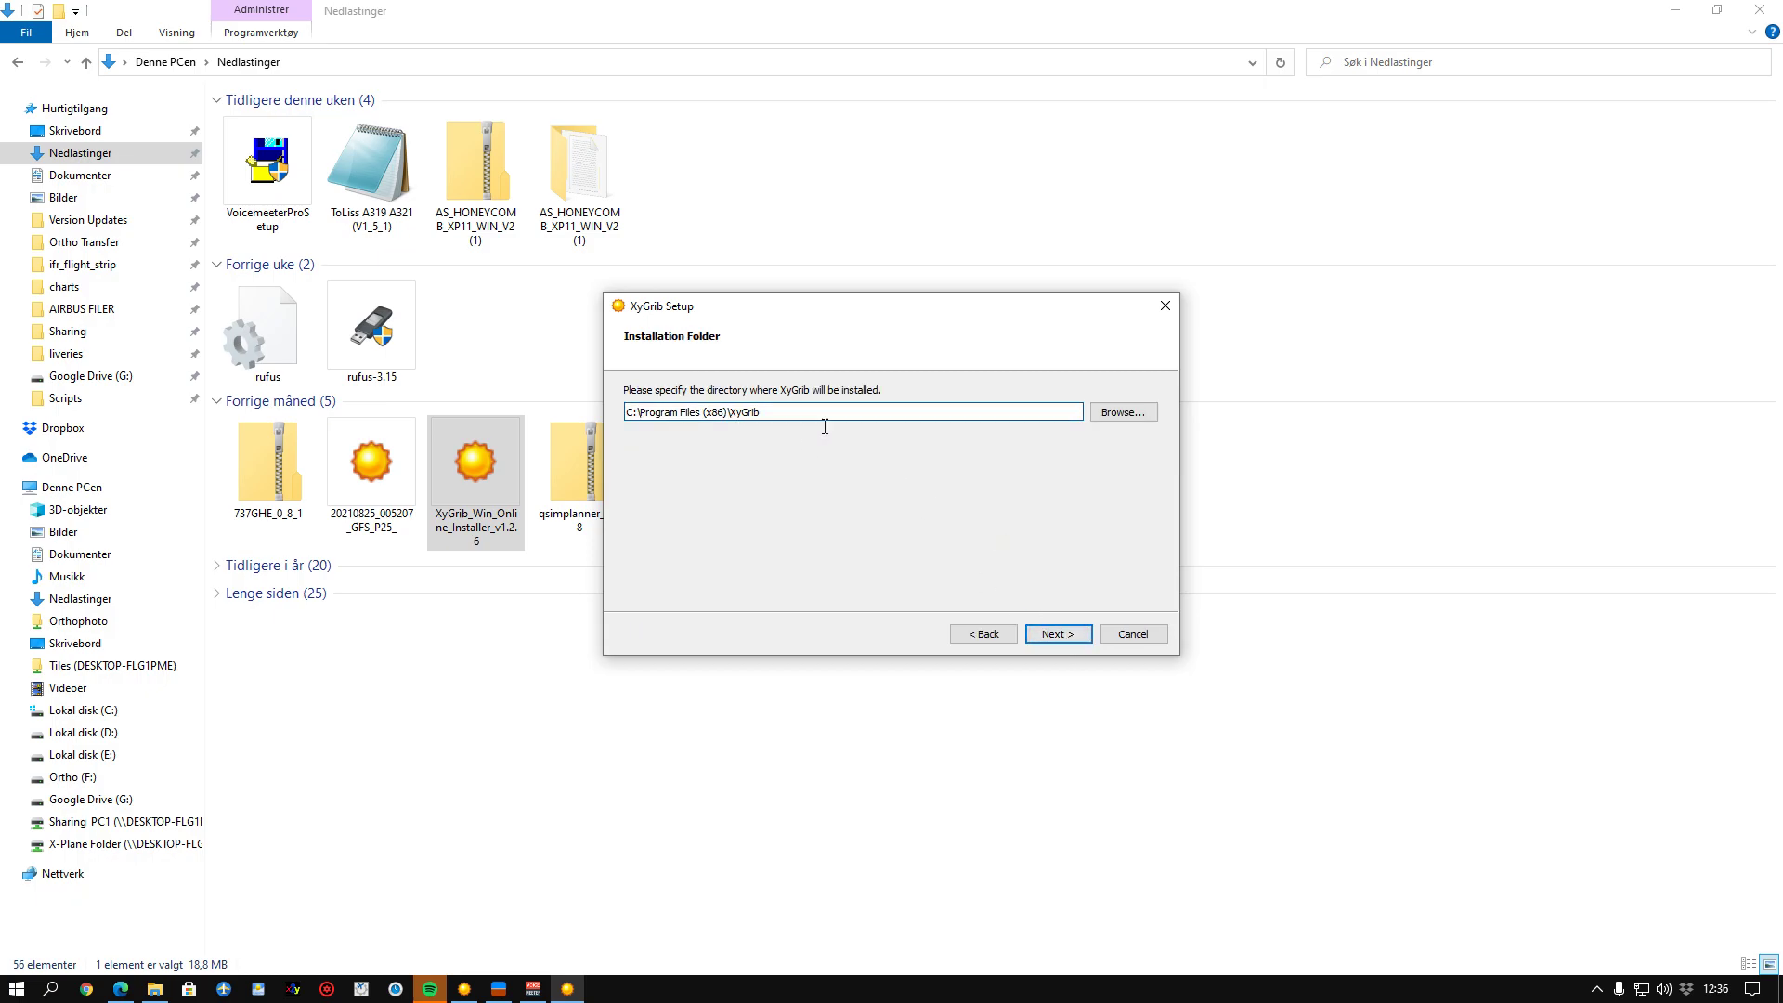
drag(759, 413, 665, 416)
key(BackSpace)
key(BackSpace)
text(test)
click(1062, 637)
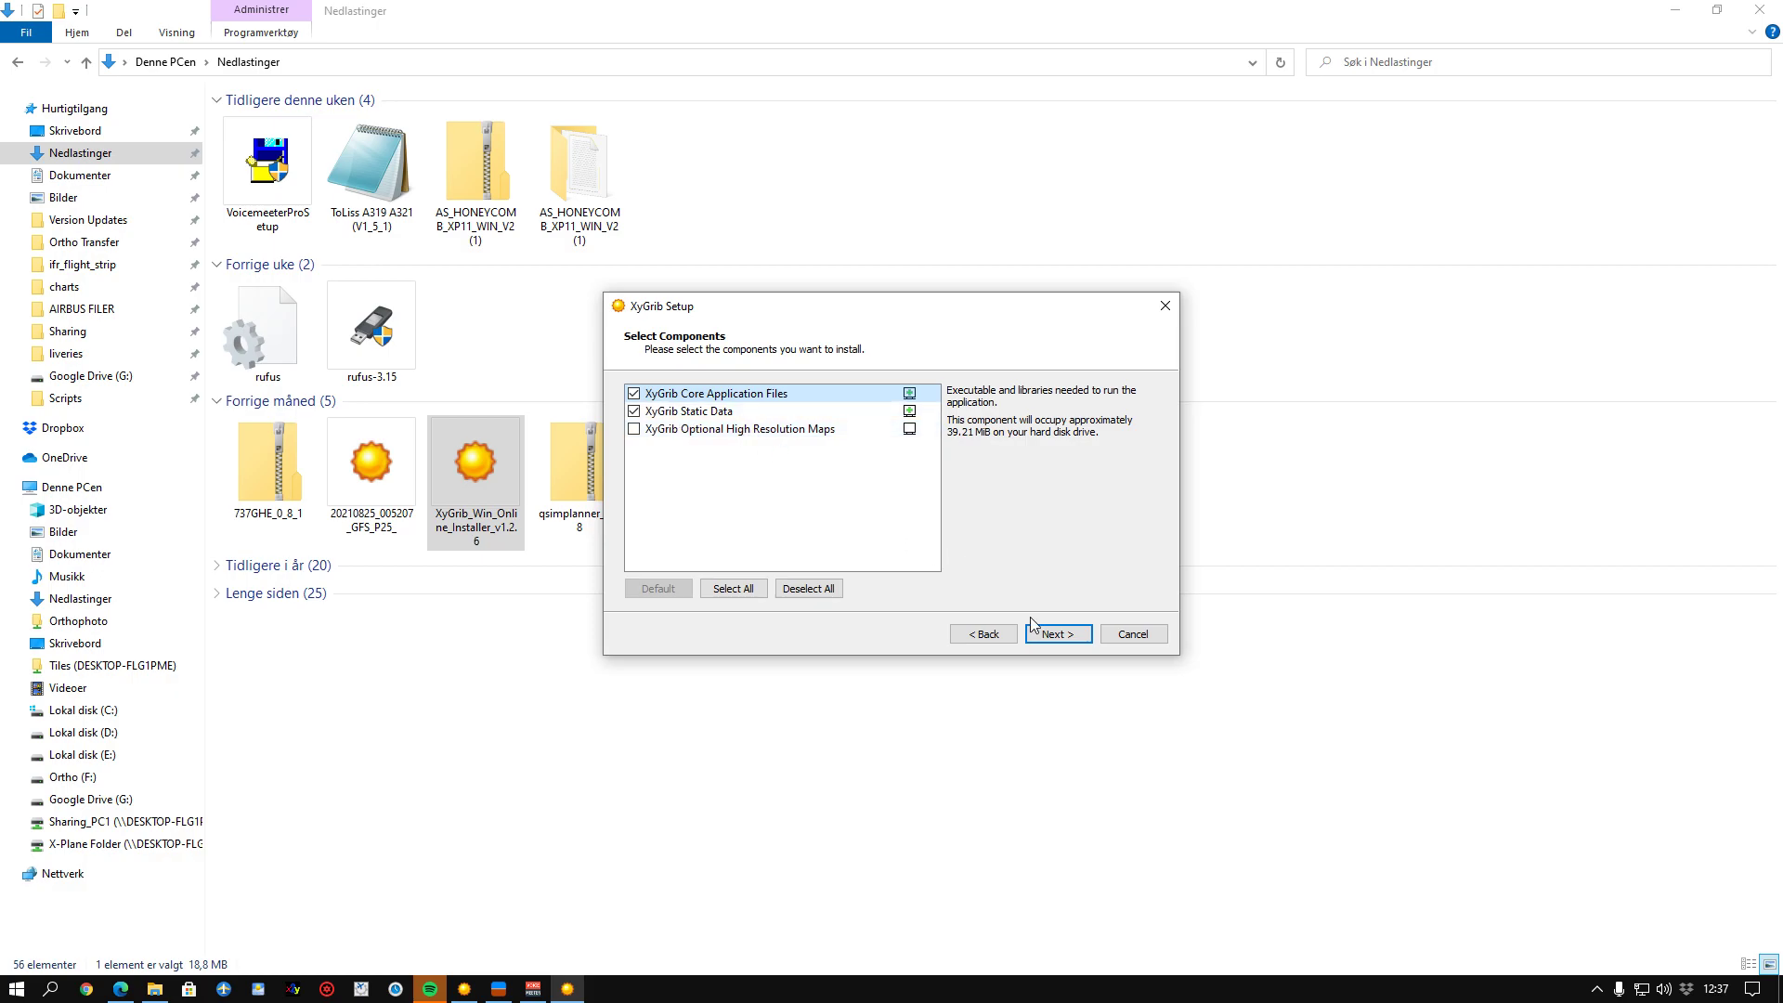
Step: Cancel the installer at the license step, confirm quitting, and return to the XyGrib wind map
click(1058, 634)
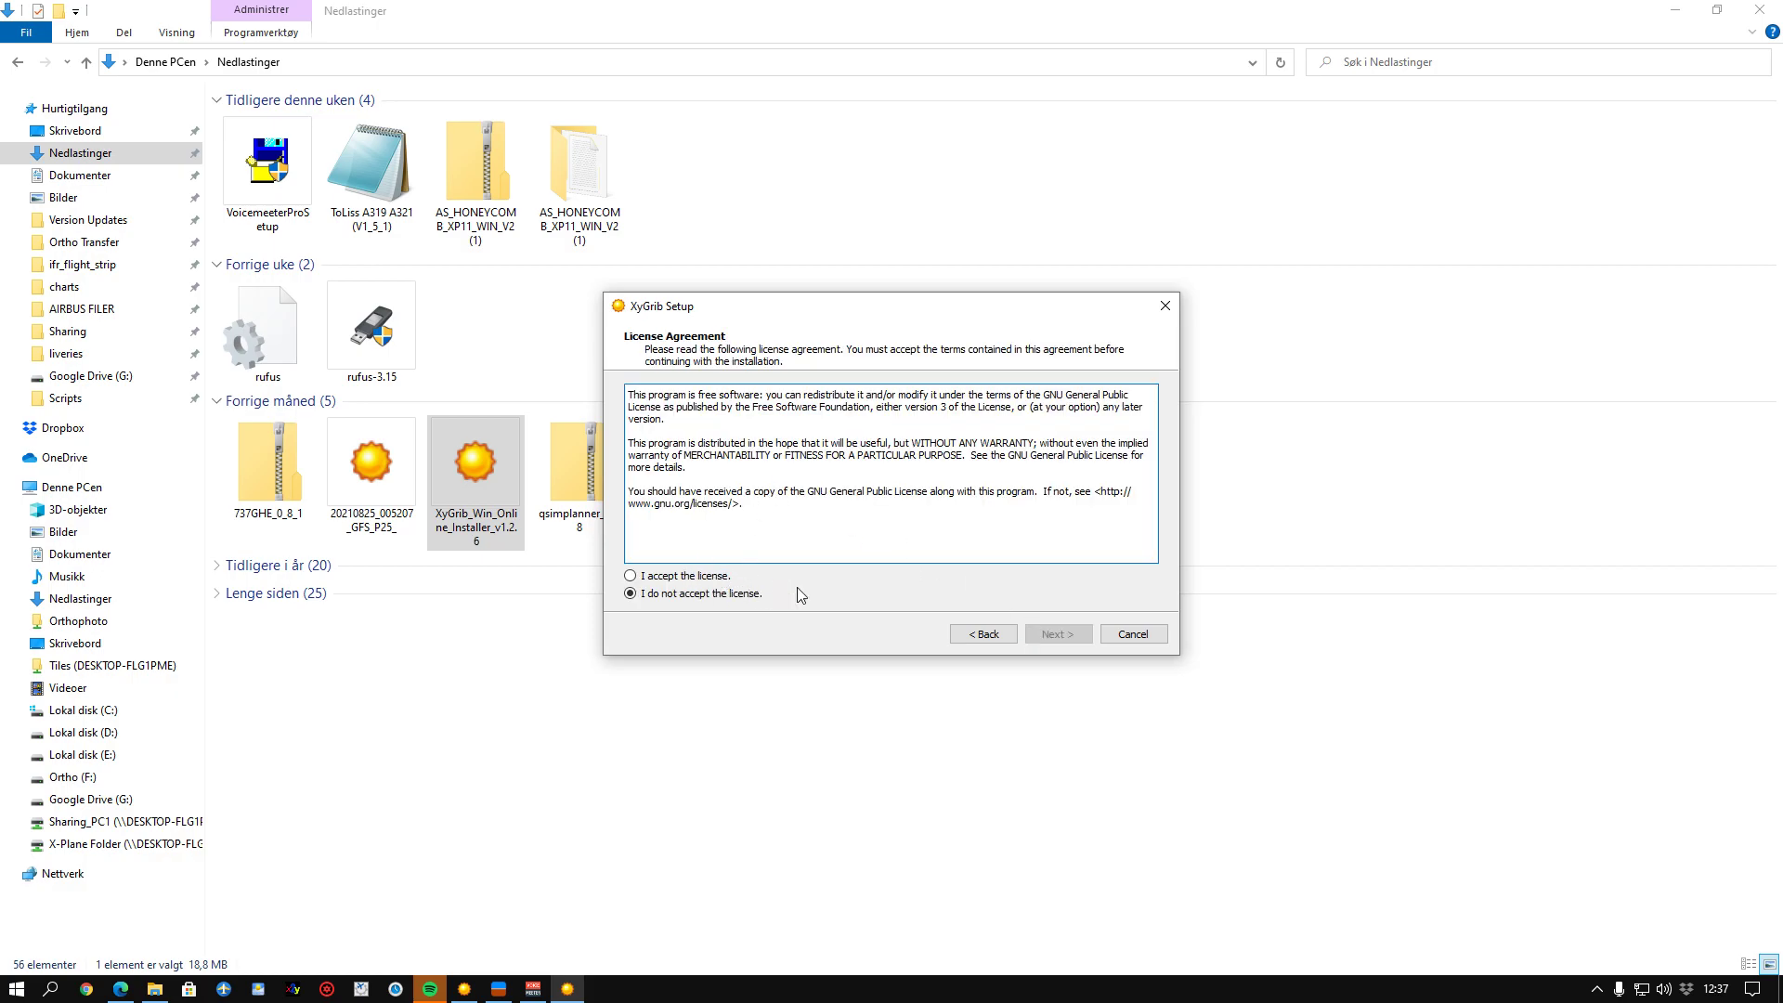
click(1153, 641)
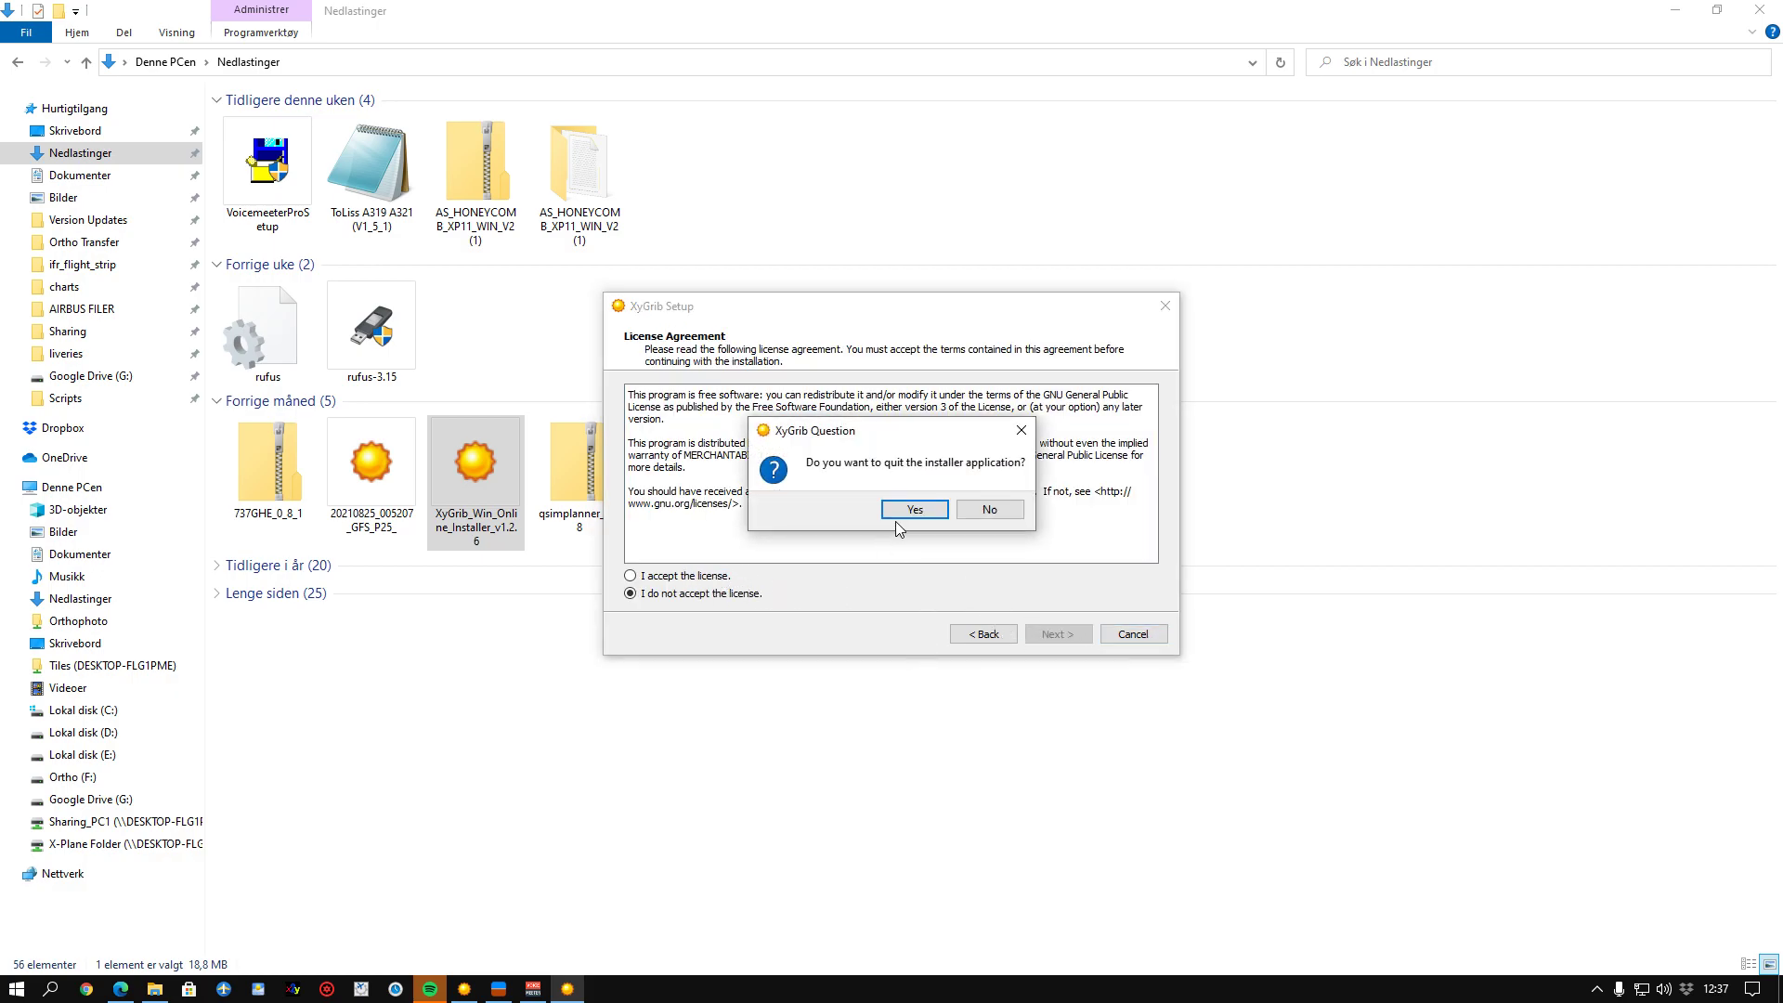
click(895, 516)
click(1675, 11)
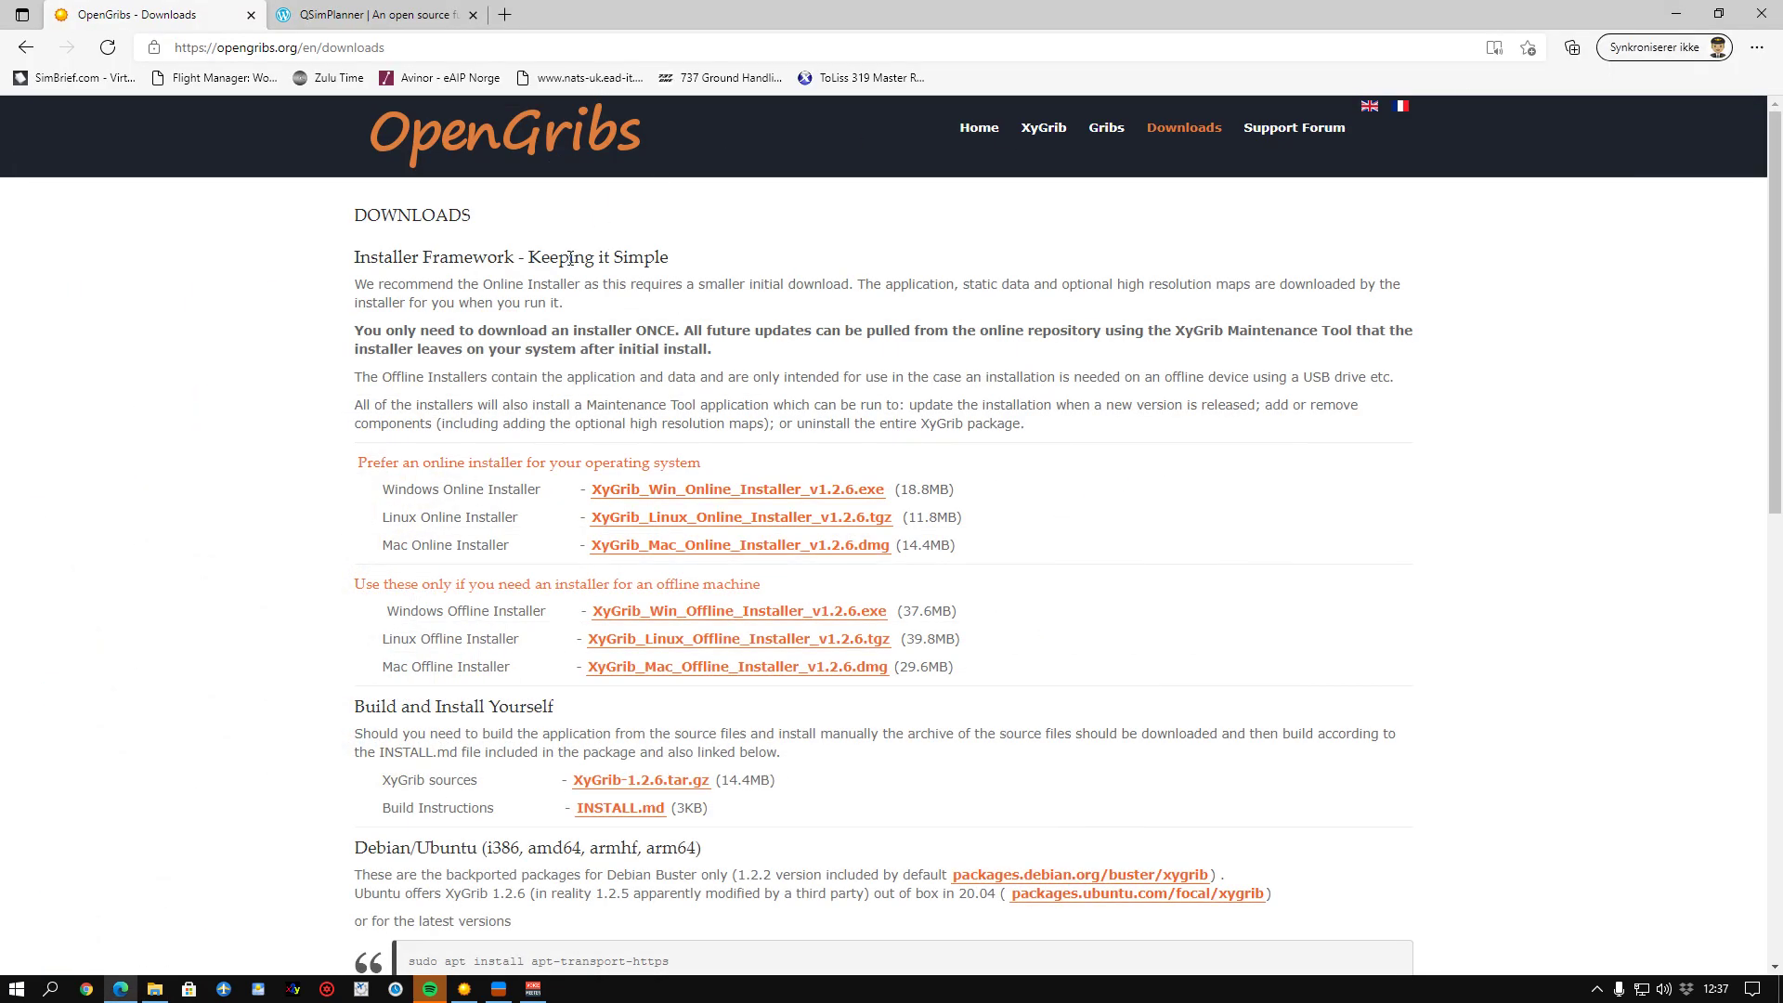
click(464, 989)
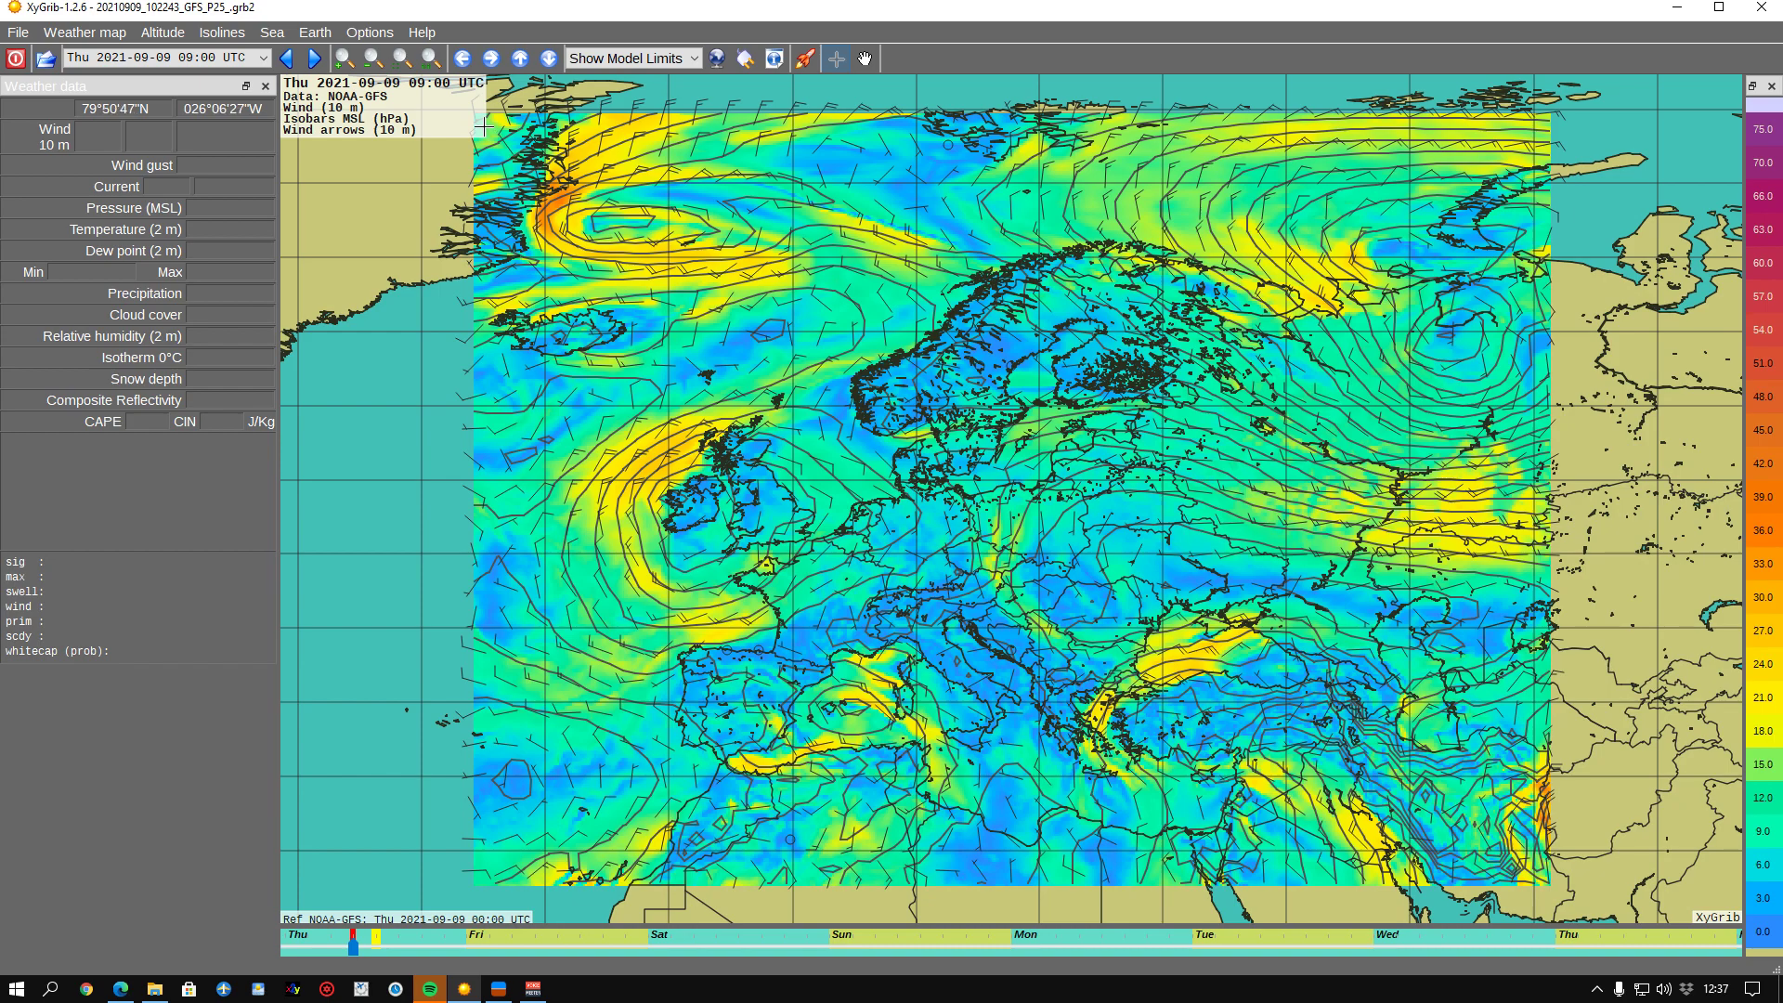
Step: Recentre the map on Europe and drag a rectangle over the whole forecast region
mouse_move(483, 126)
mouse_down()
mouse_move(713, 345)
mouse_move(1365, 660)
mouse_move(1558, 887)
mouse_up()
right_click(684, 425)
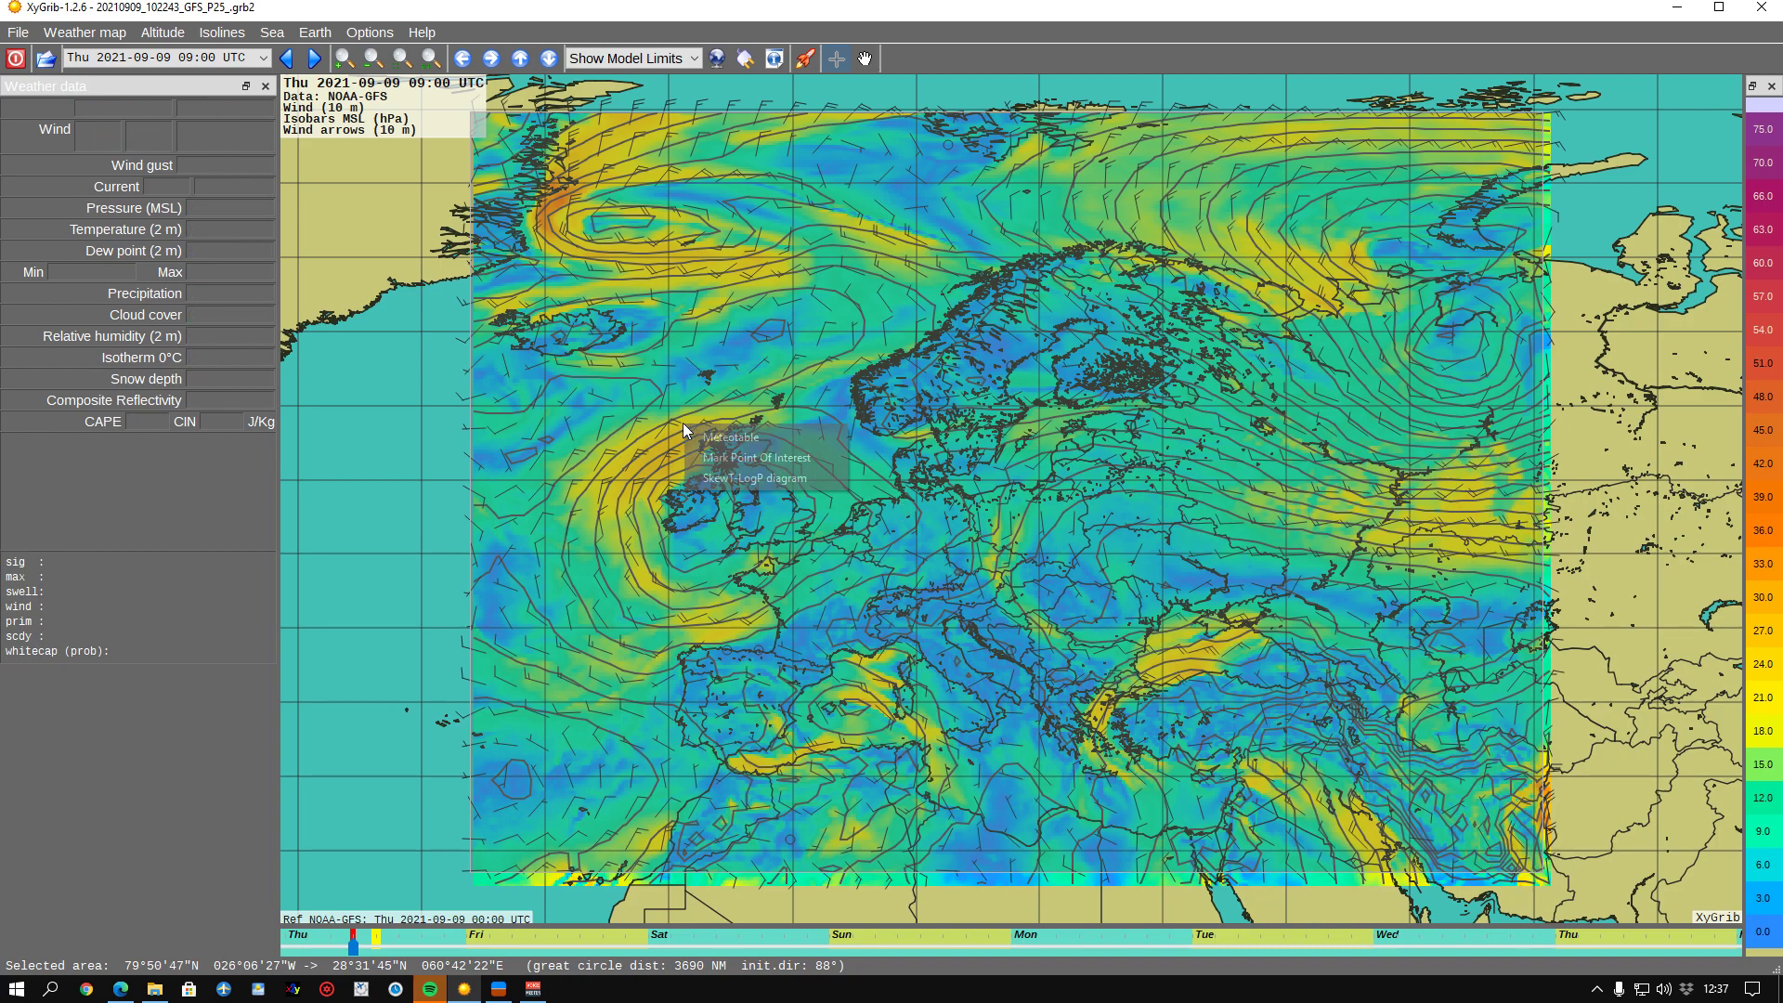
click(453, 344)
double_click(527, 362)
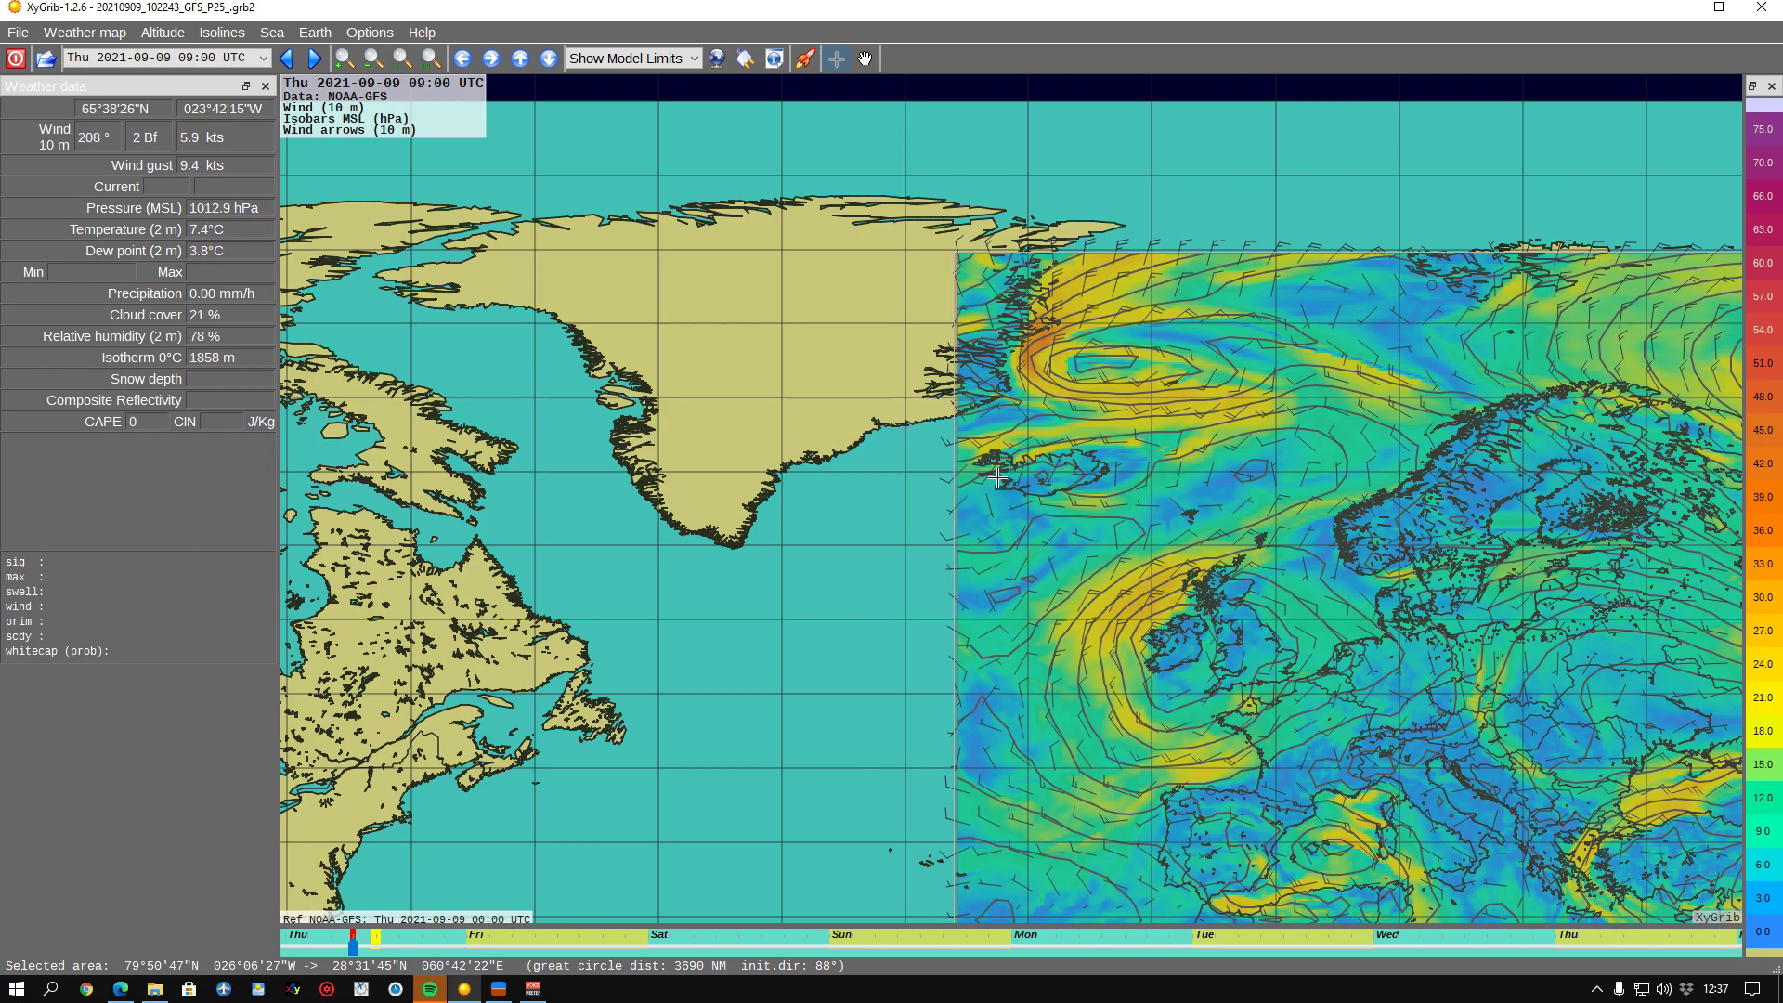
drag(1365, 620, 1392, 656)
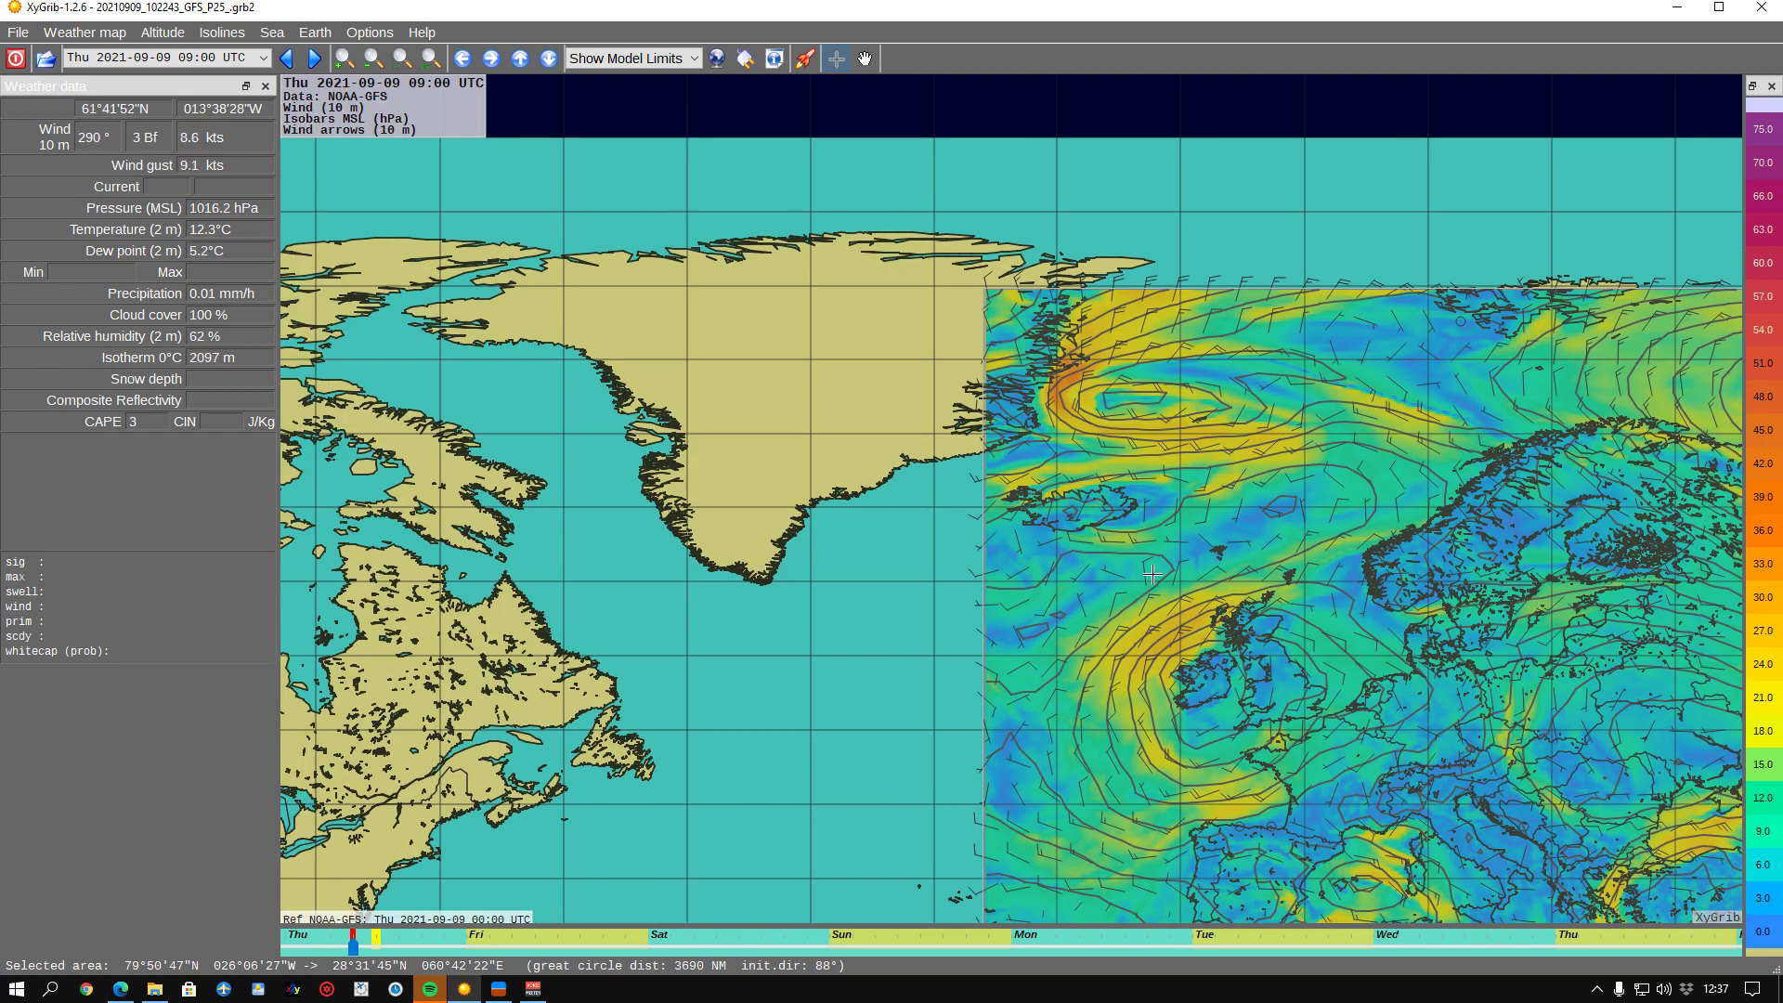
double_click(1637, 736)
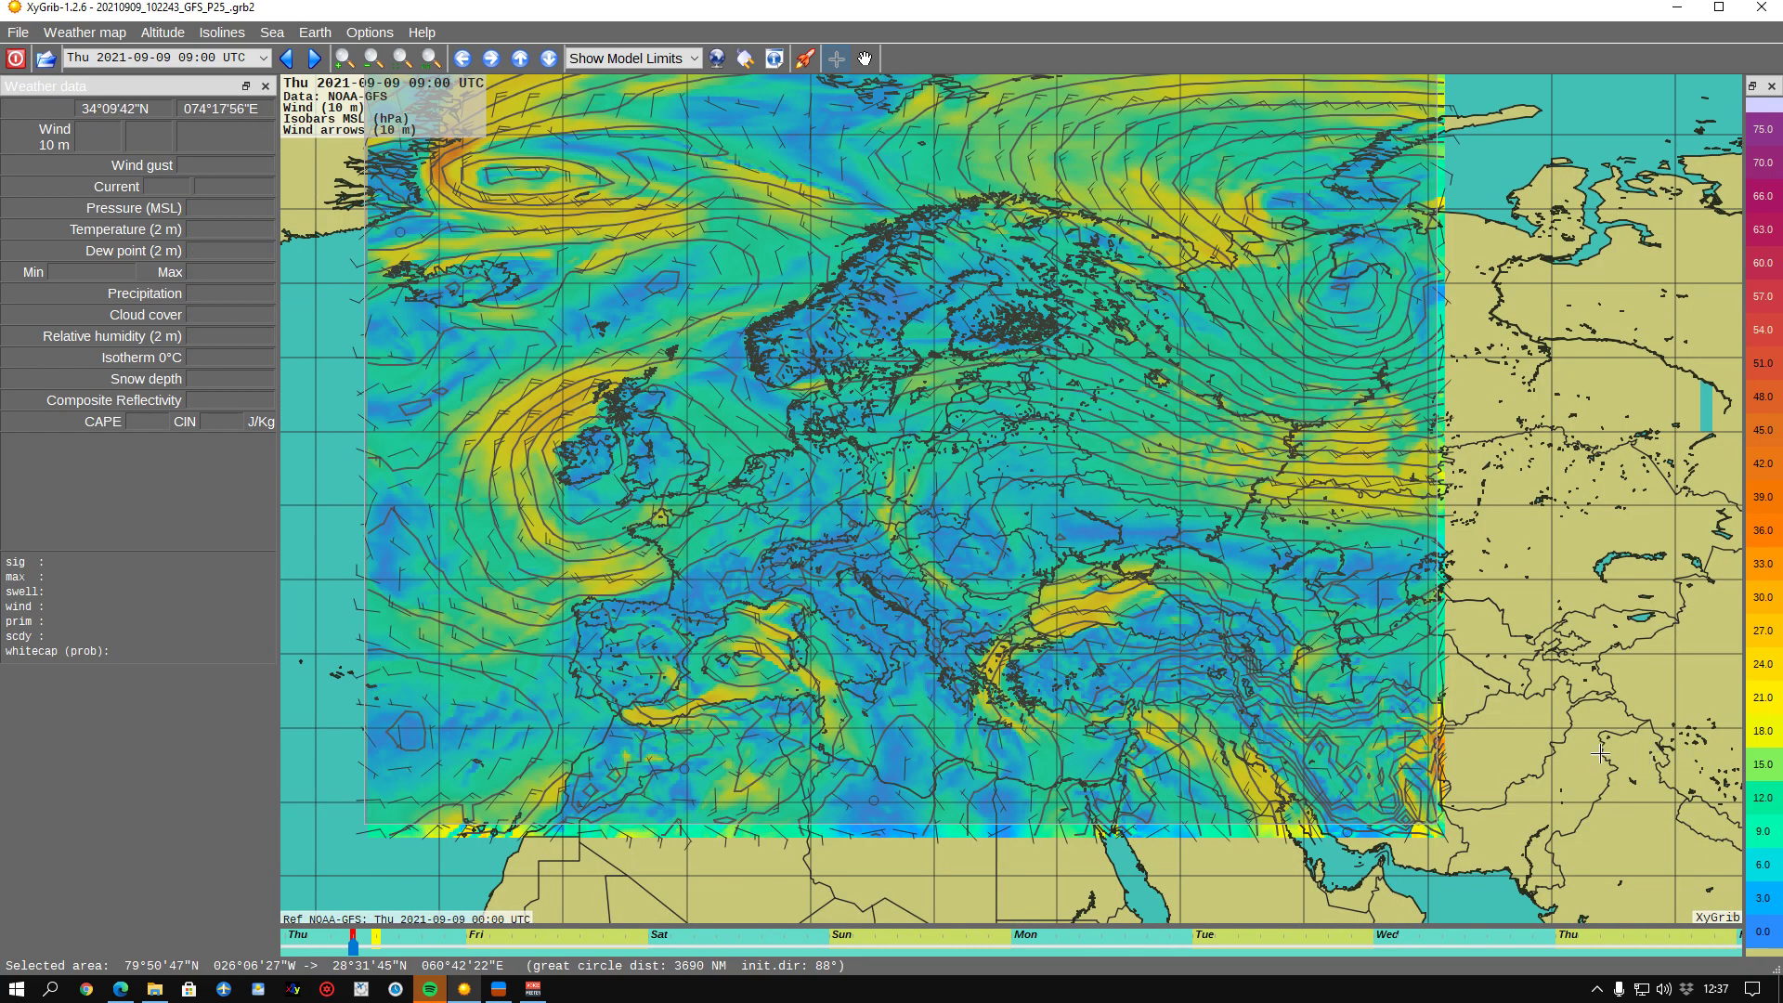
double_click(822, 332)
double_click(1147, 689)
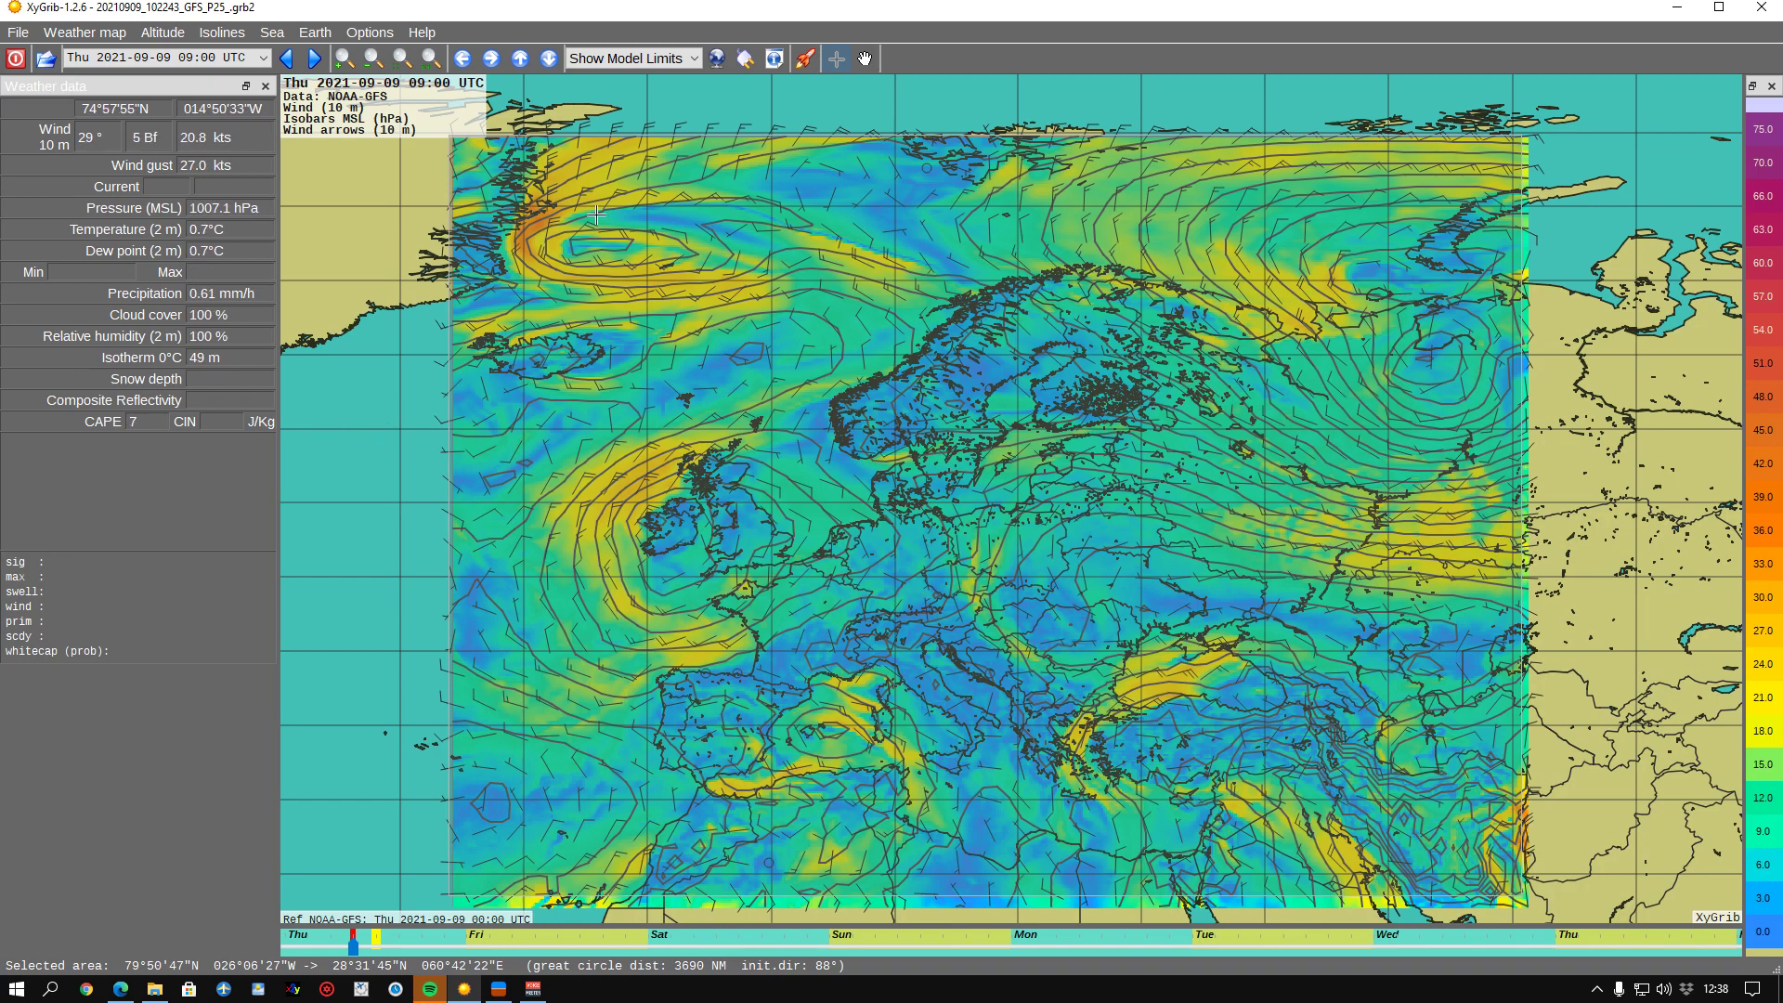
mouse_move(464, 151)
mouse_down()
mouse_move(1039, 427)
mouse_move(1513, 861)
mouse_move(1541, 924)
mouse_up()
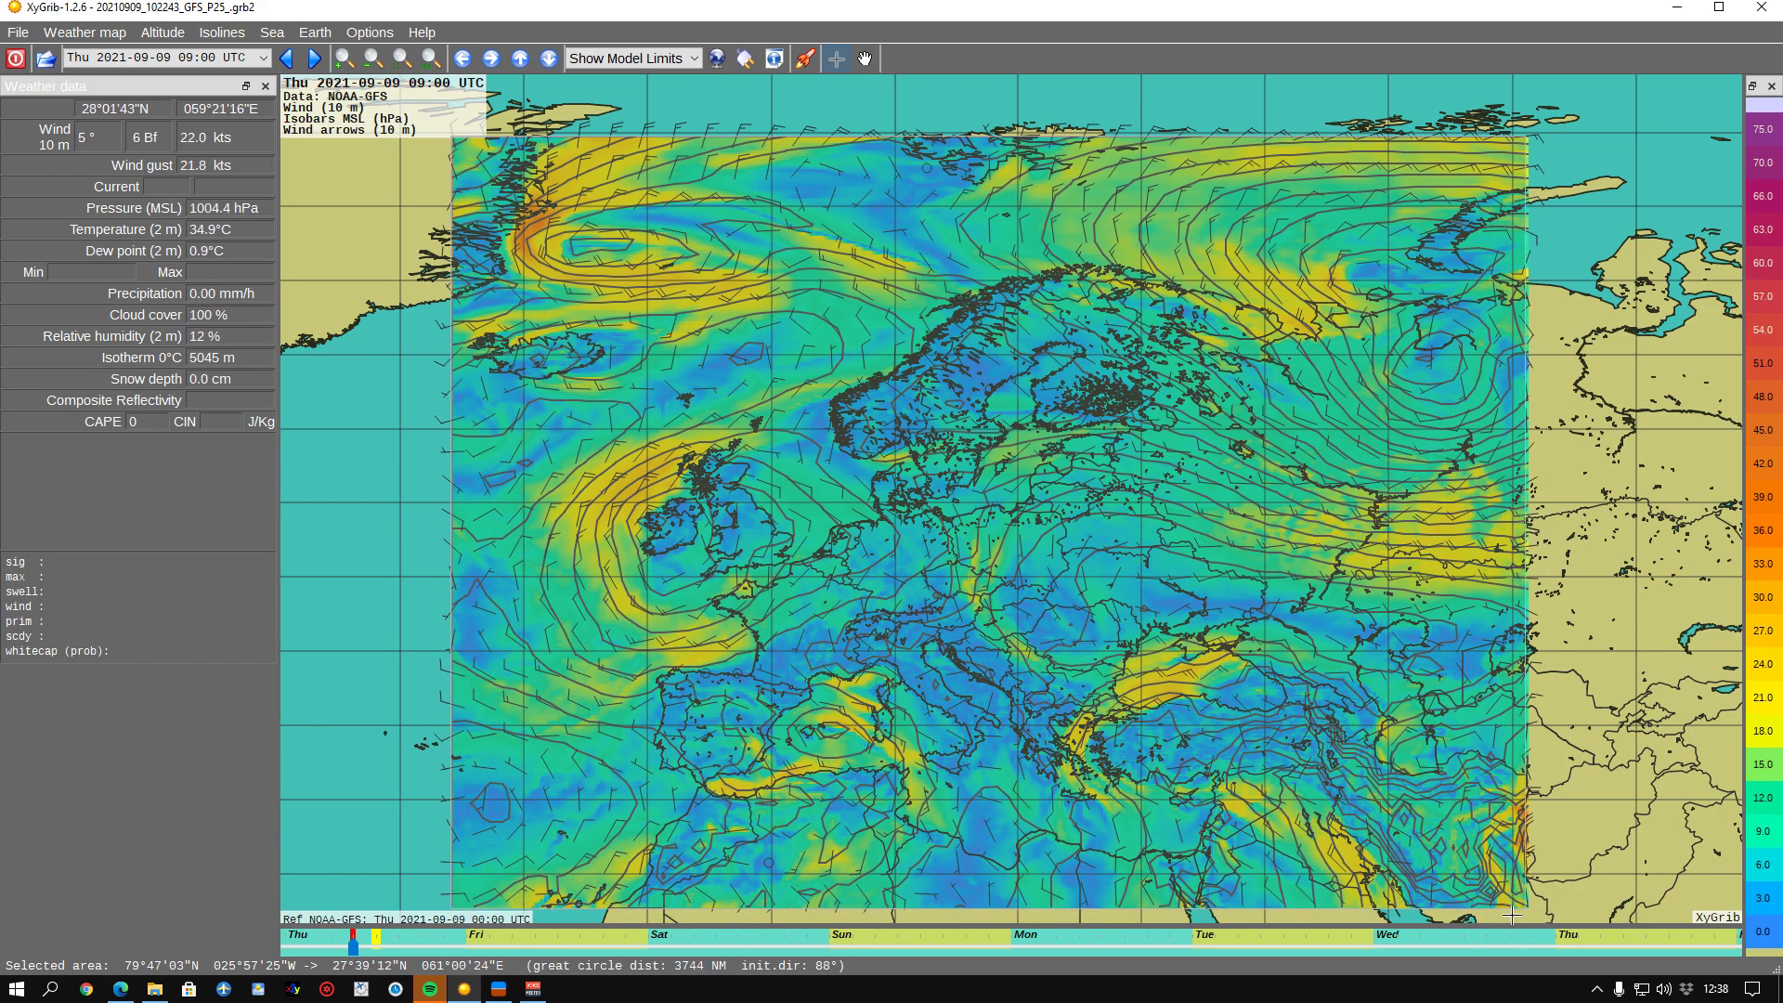
Step: Open the Download - GRIB dialog for the selected area and move it slightly right
click(65, 35)
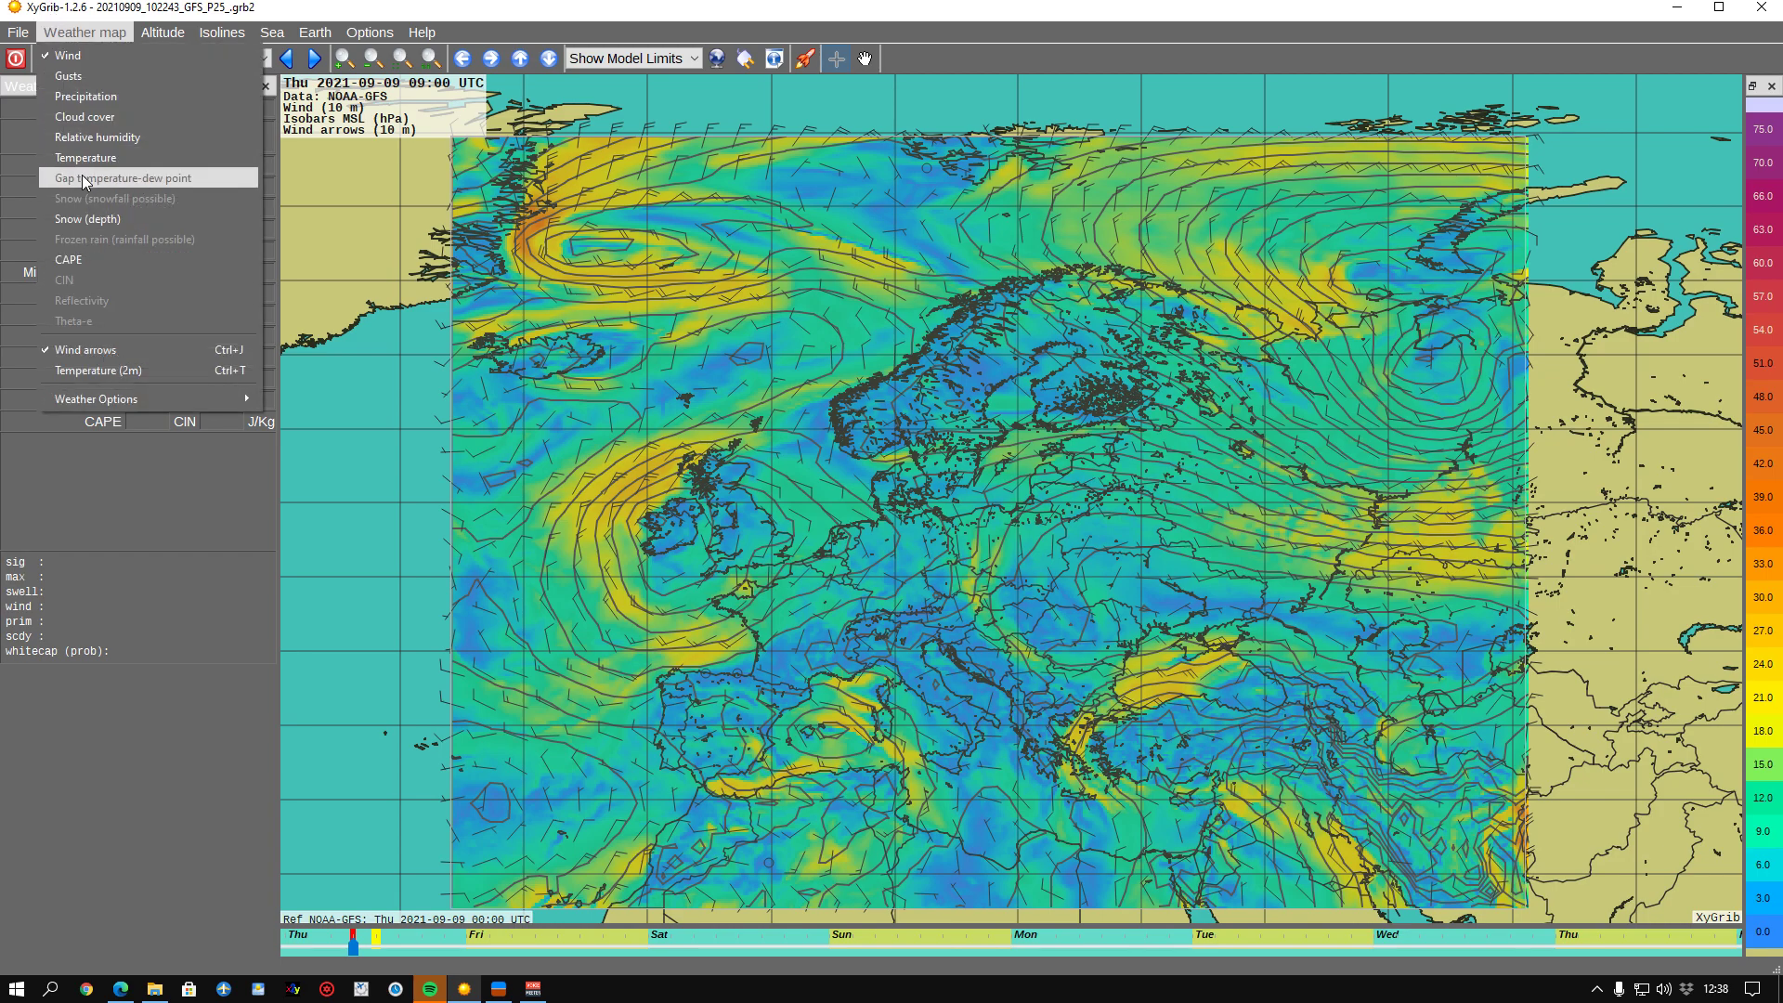
mouse_move(26, 38)
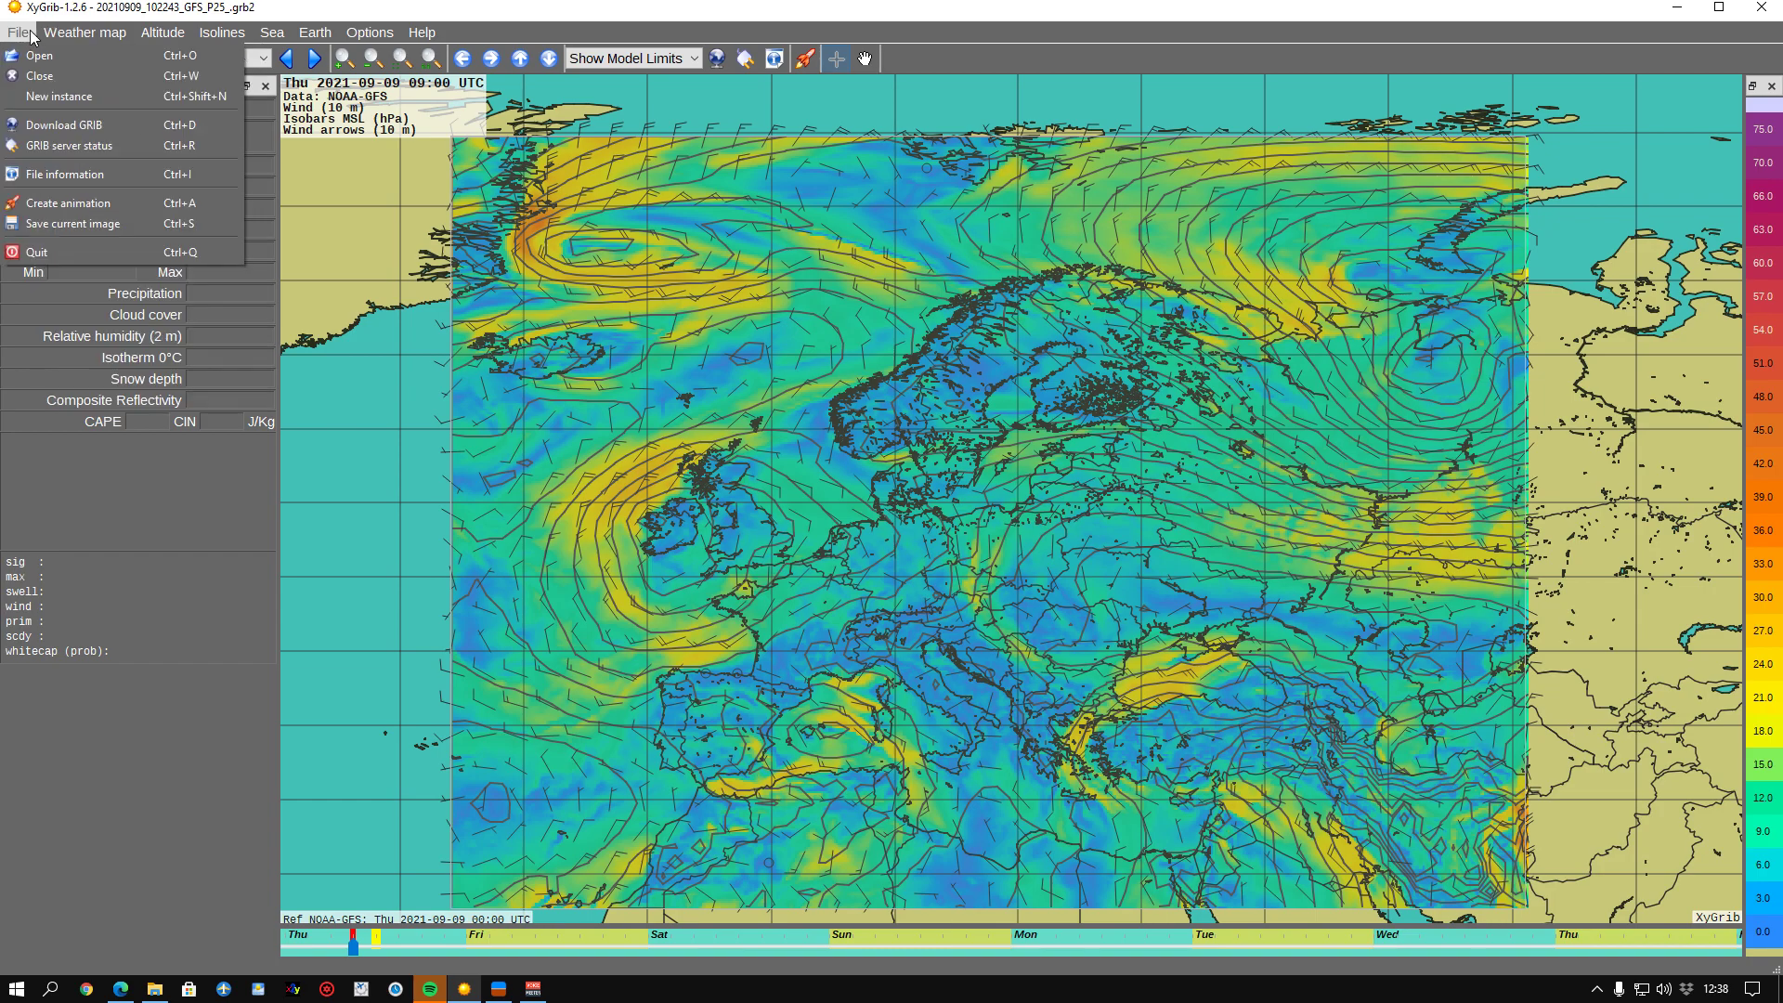
click(106, 125)
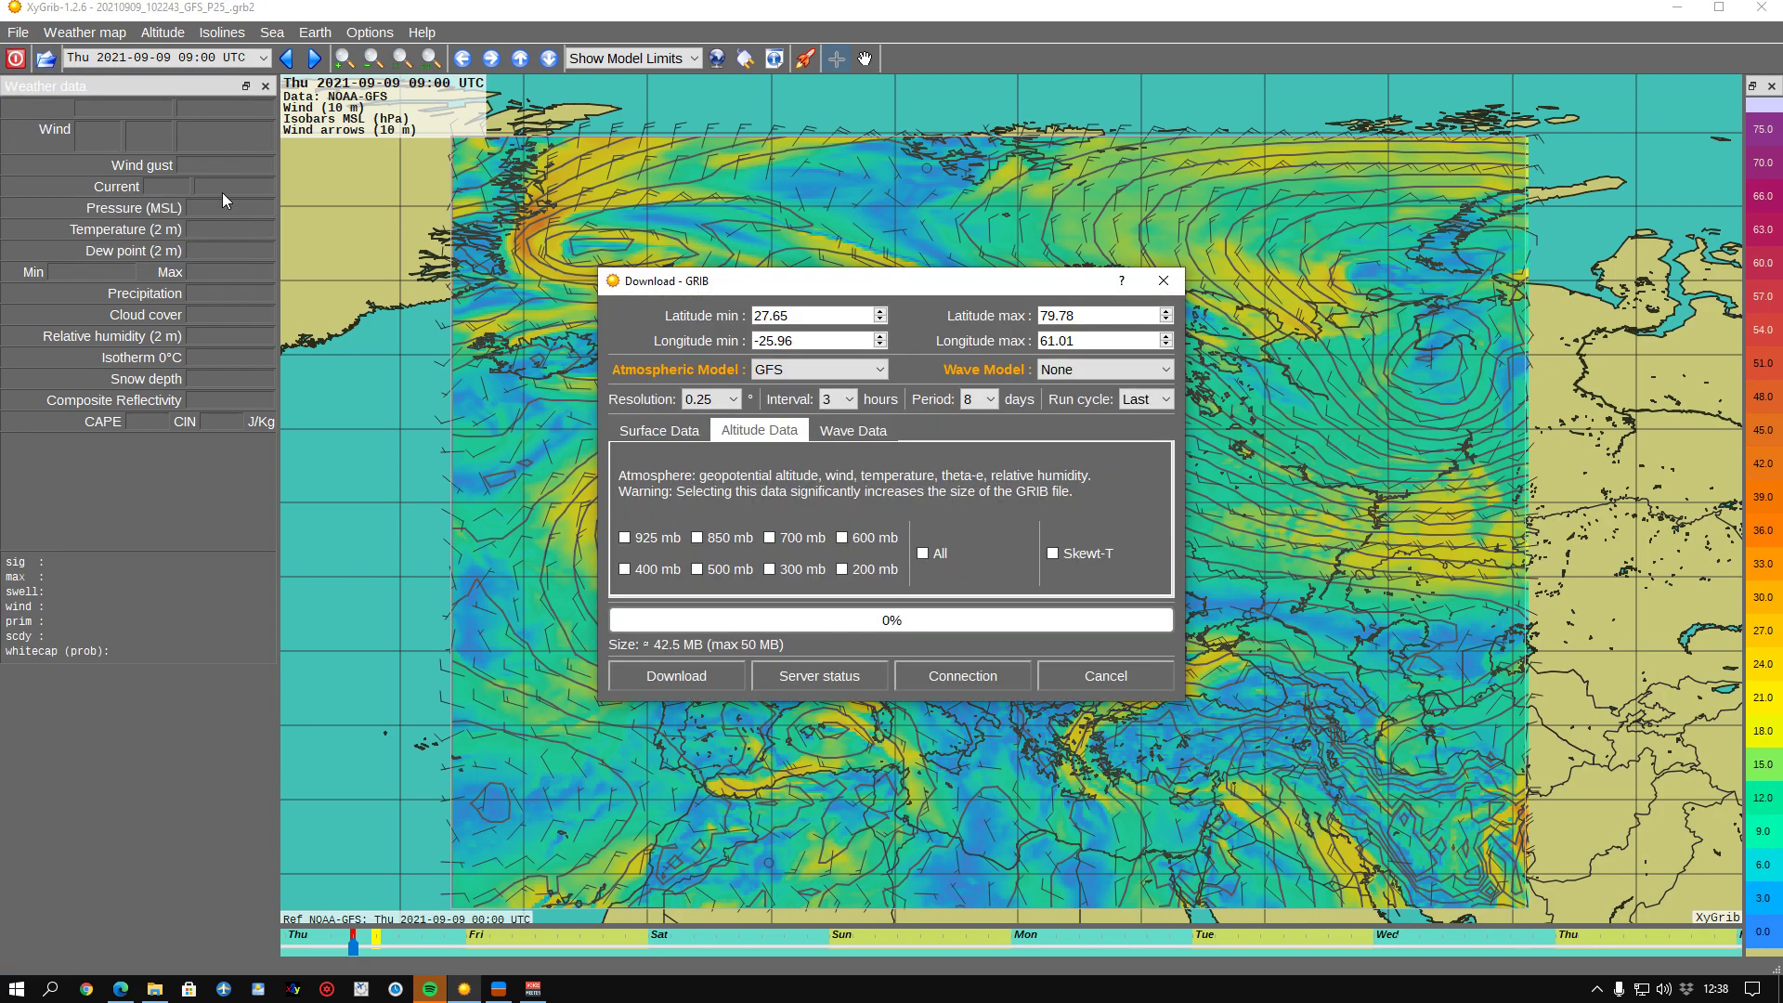
drag(773, 280, 828, 258)
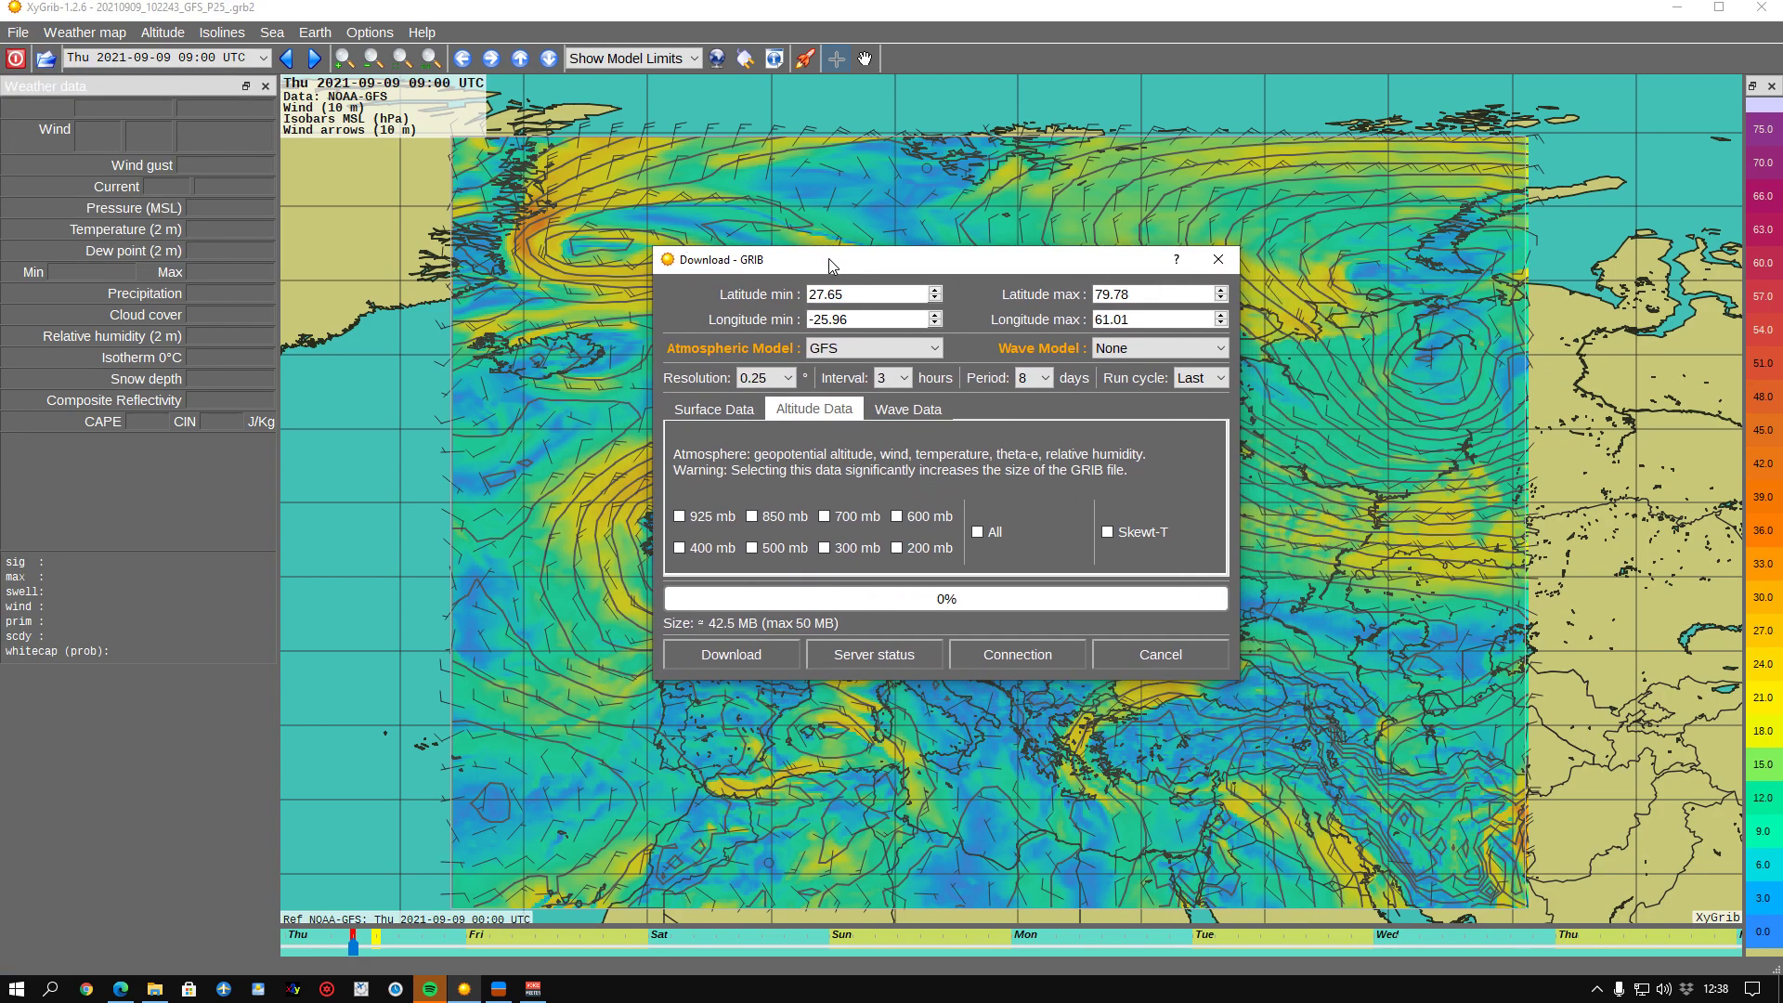
Step: Keep the atmospheric model on GFS and the wave model on None
click(843, 349)
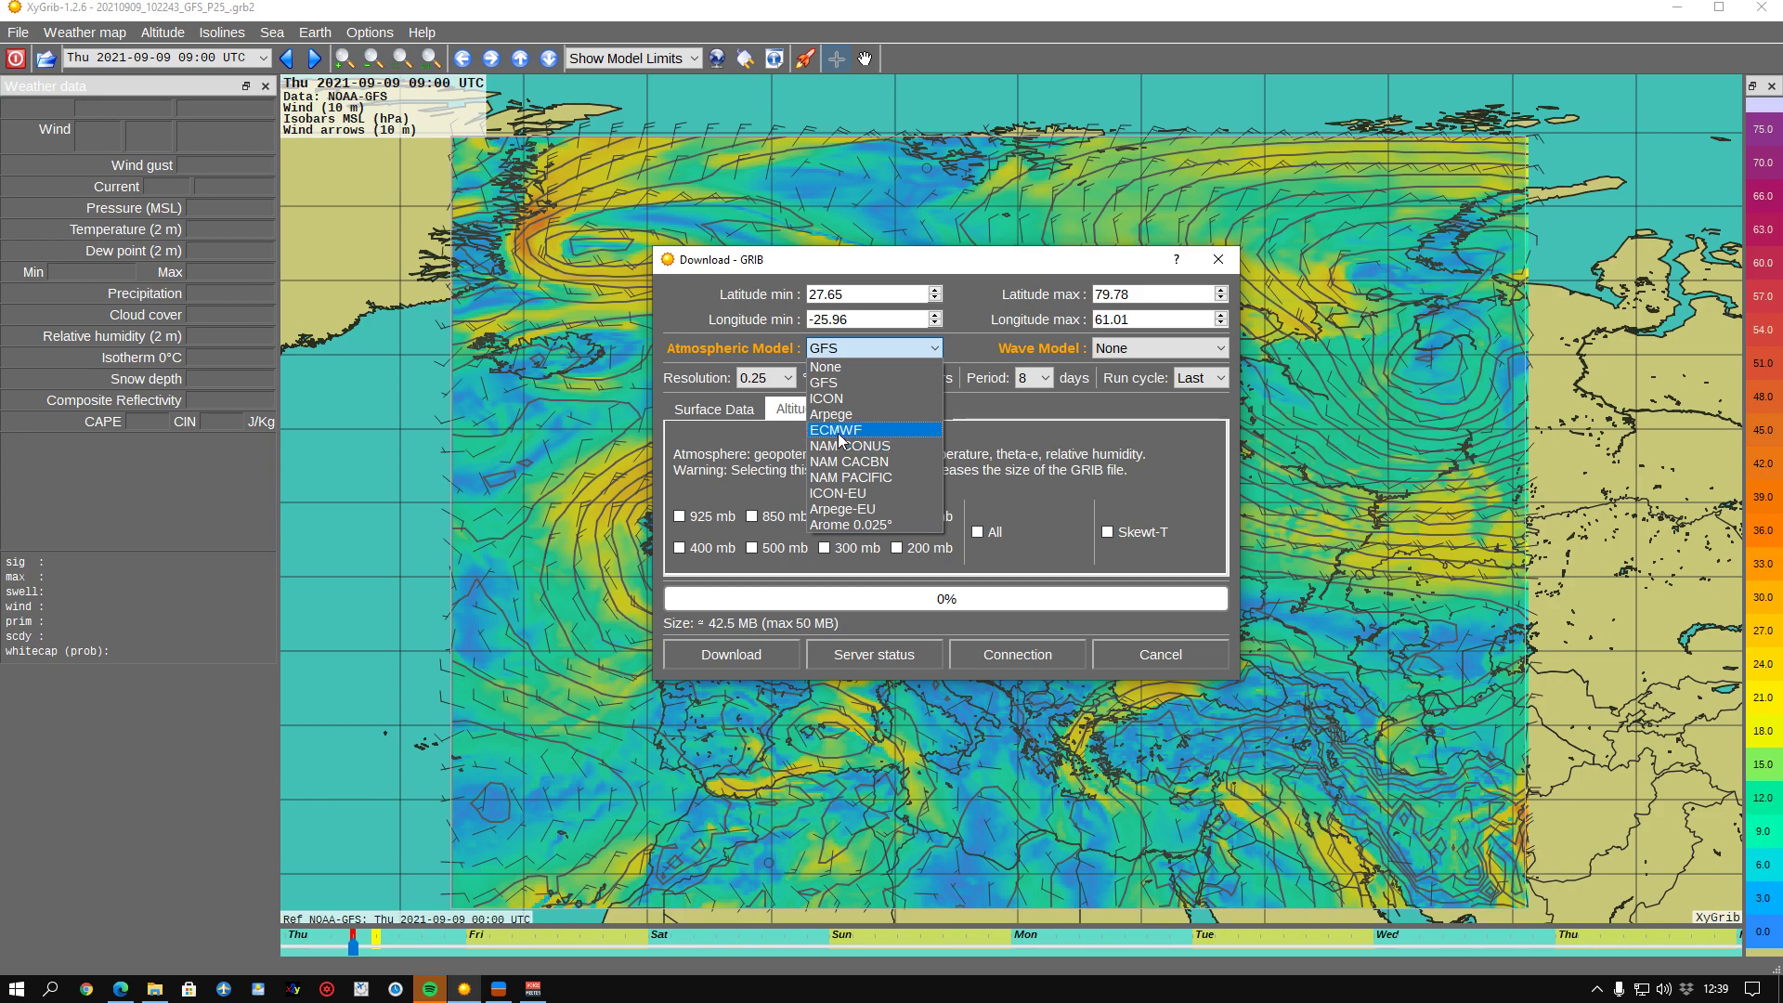
click(987, 351)
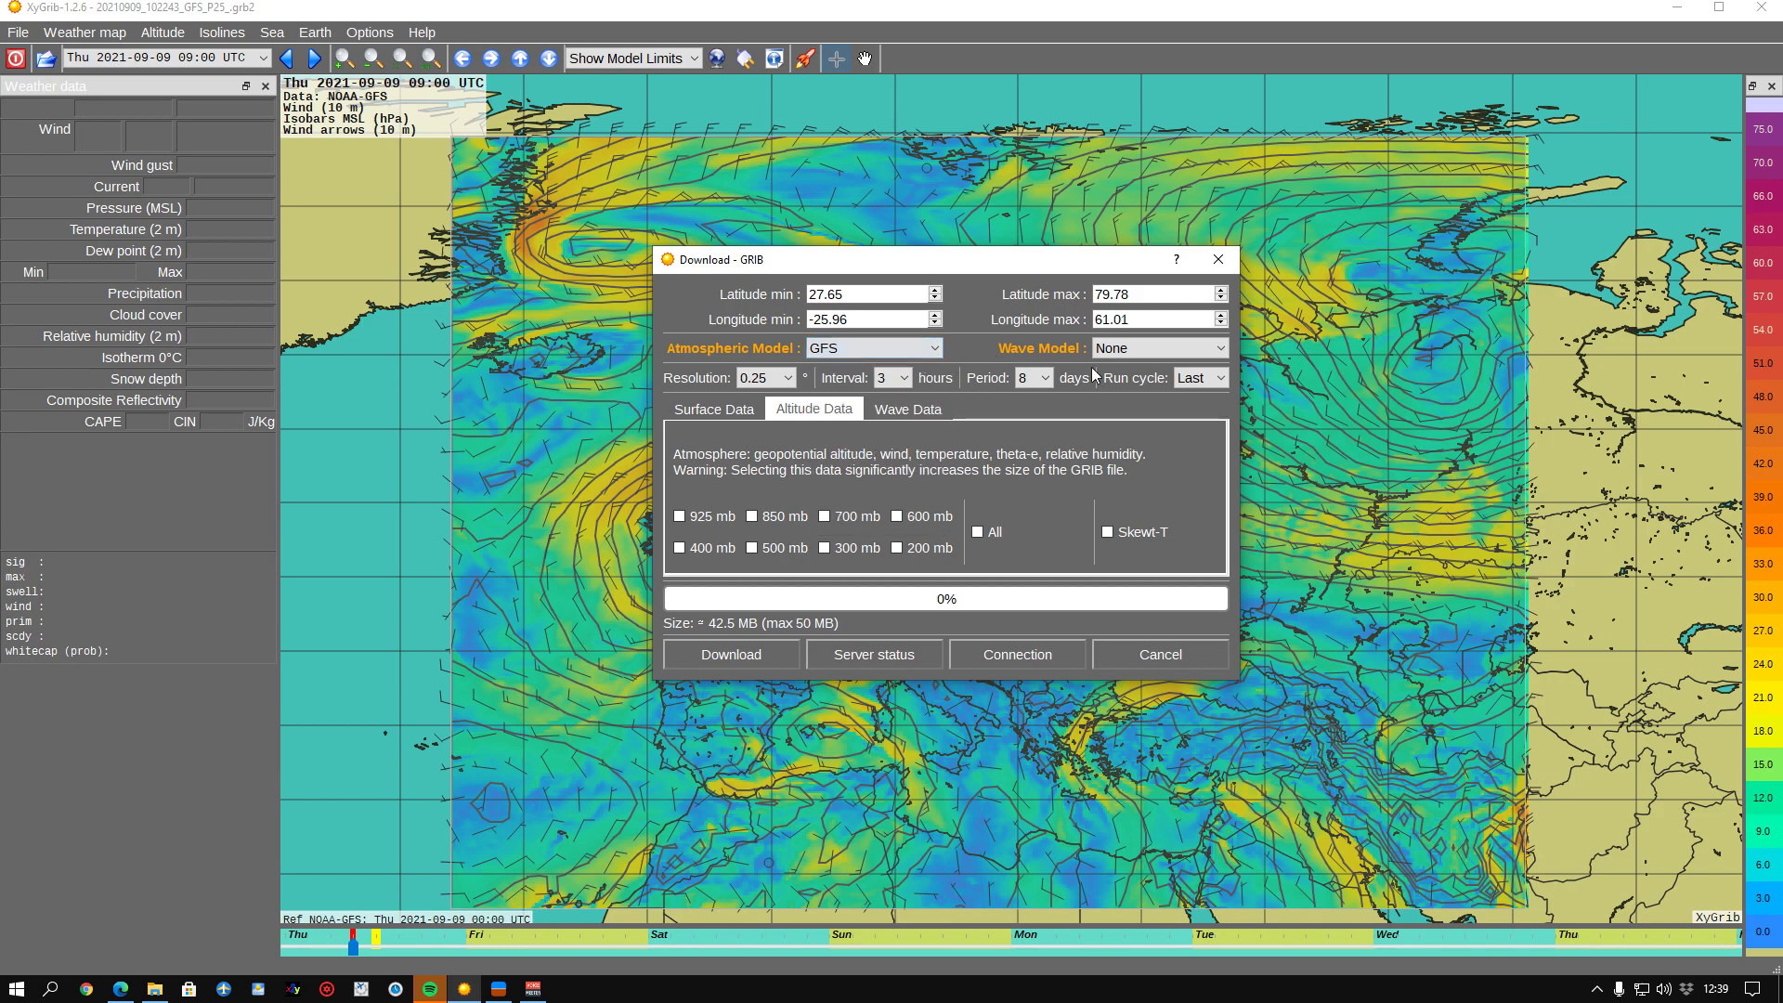
click(1125, 353)
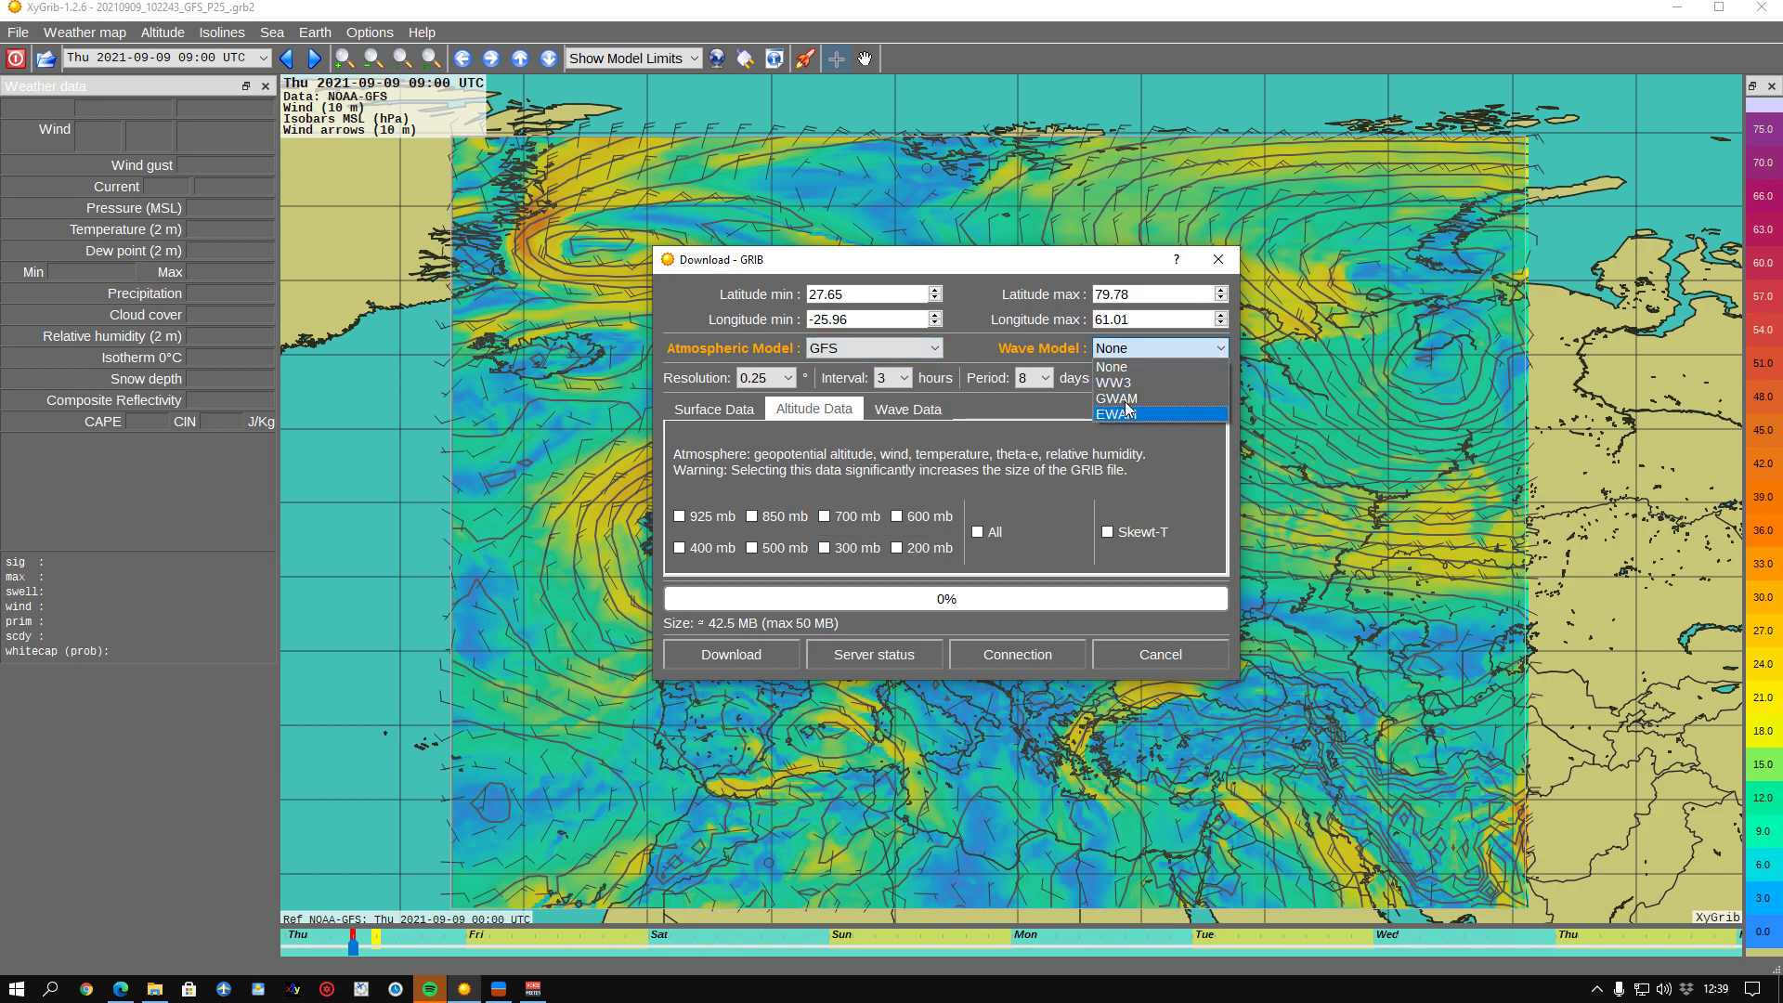
click(989, 355)
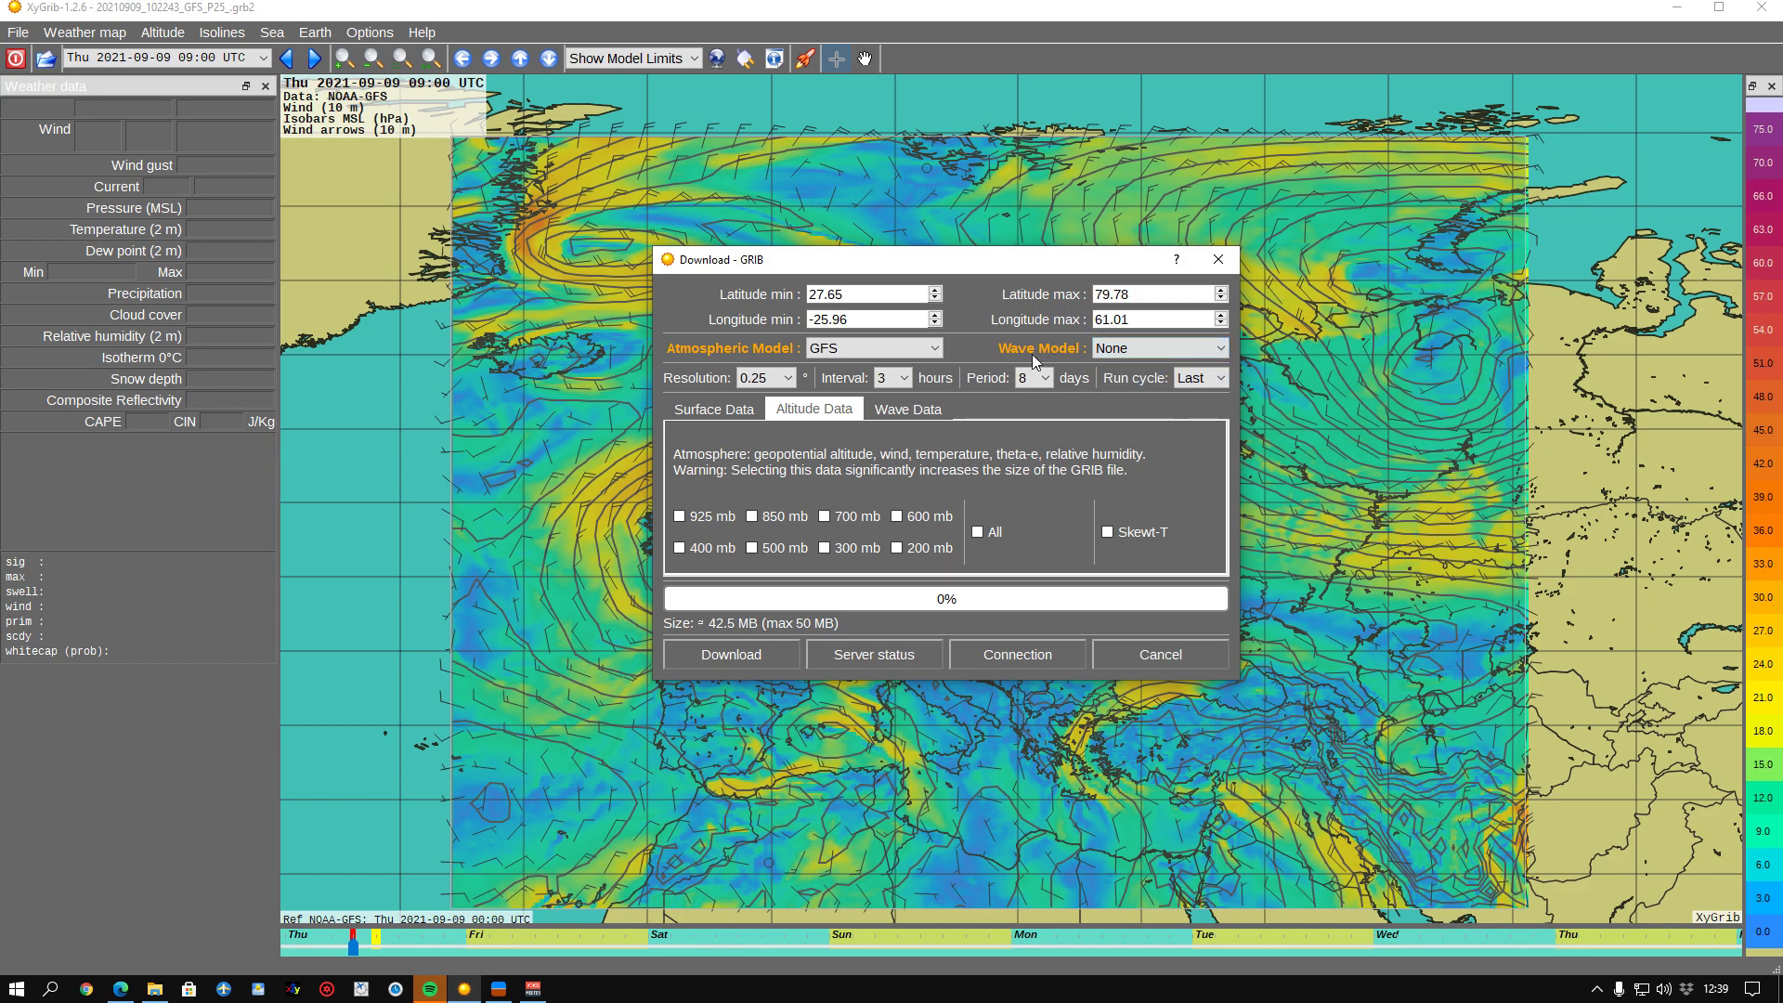
Step: Review the Surface, Altitude and Wave data tabs, leaving all levels and Skew-T unticked
click(720, 411)
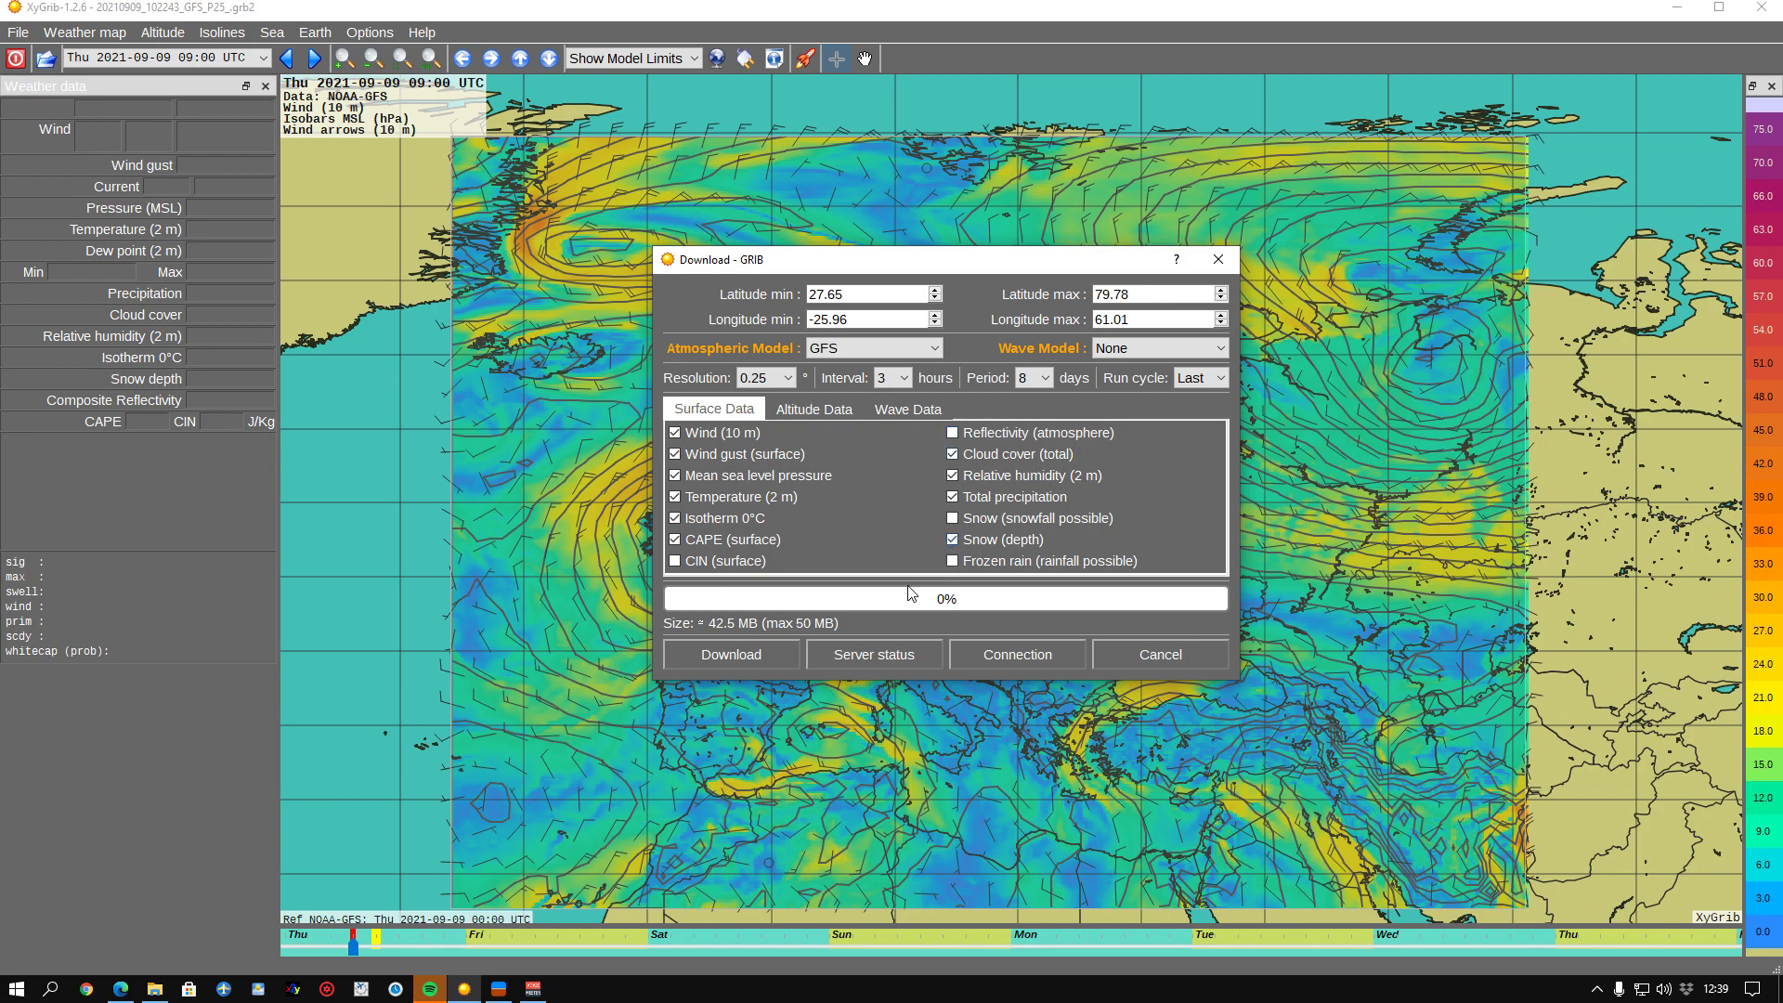
click(814, 406)
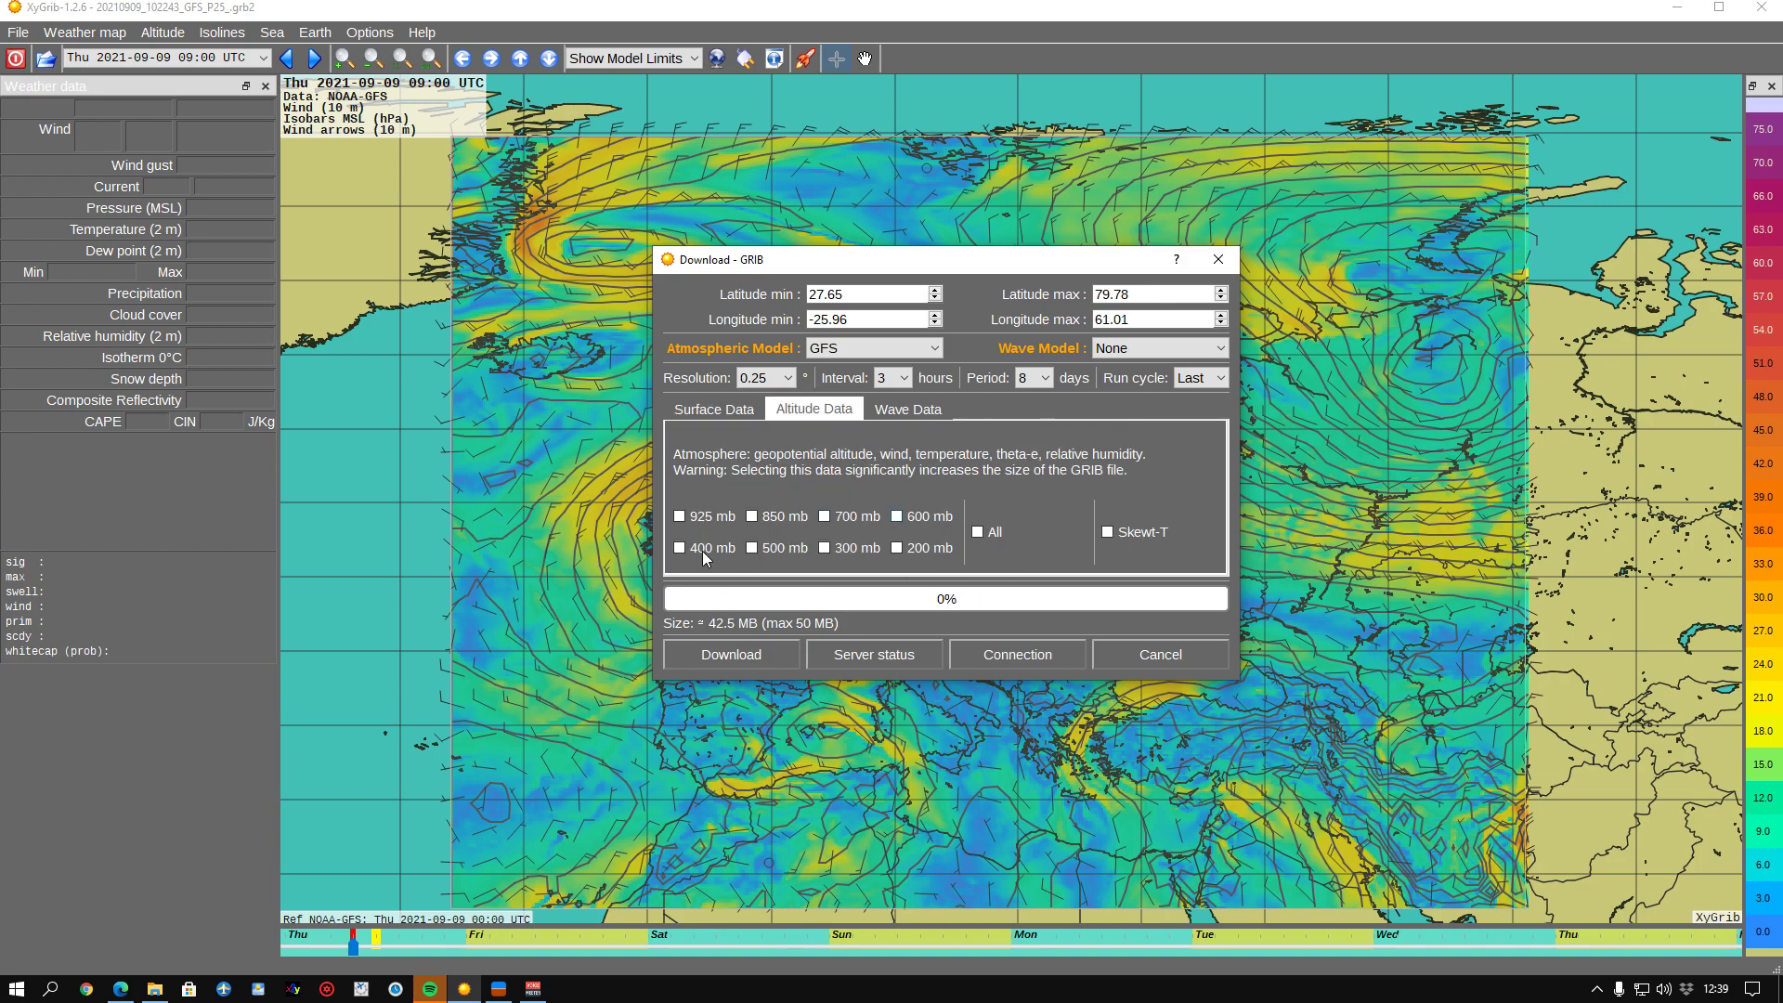
click(976, 532)
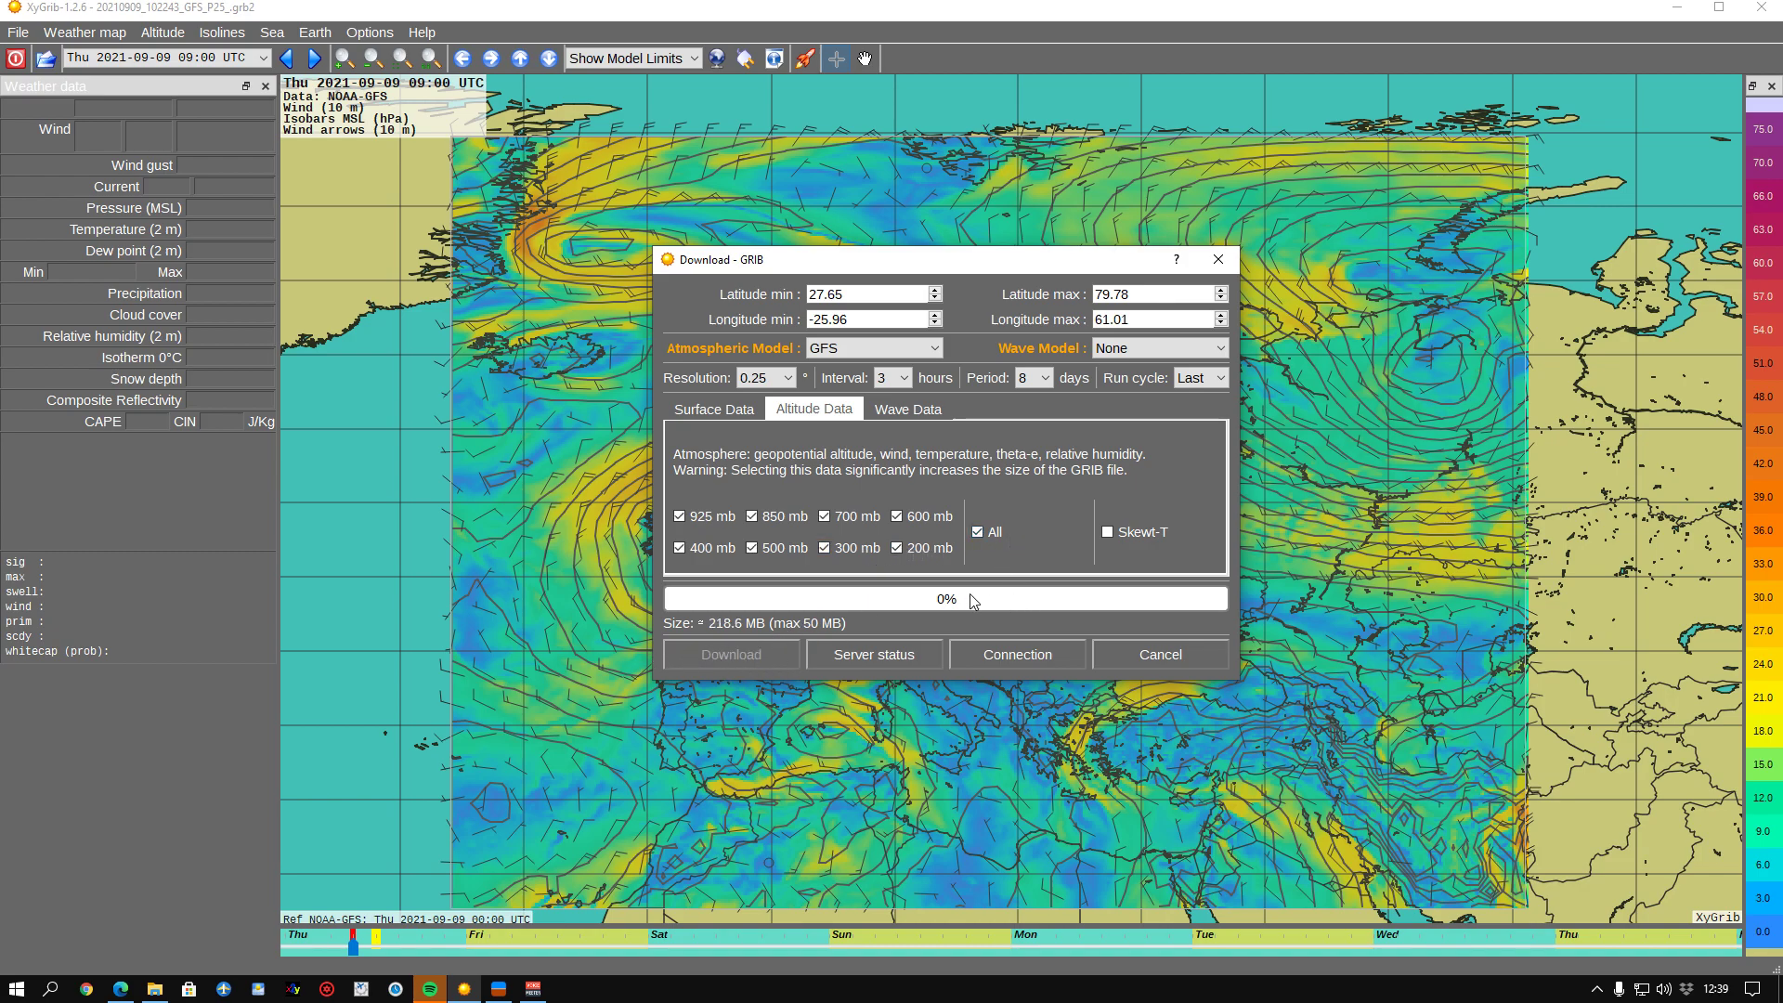
click(978, 533)
click(1107, 535)
click(1108, 531)
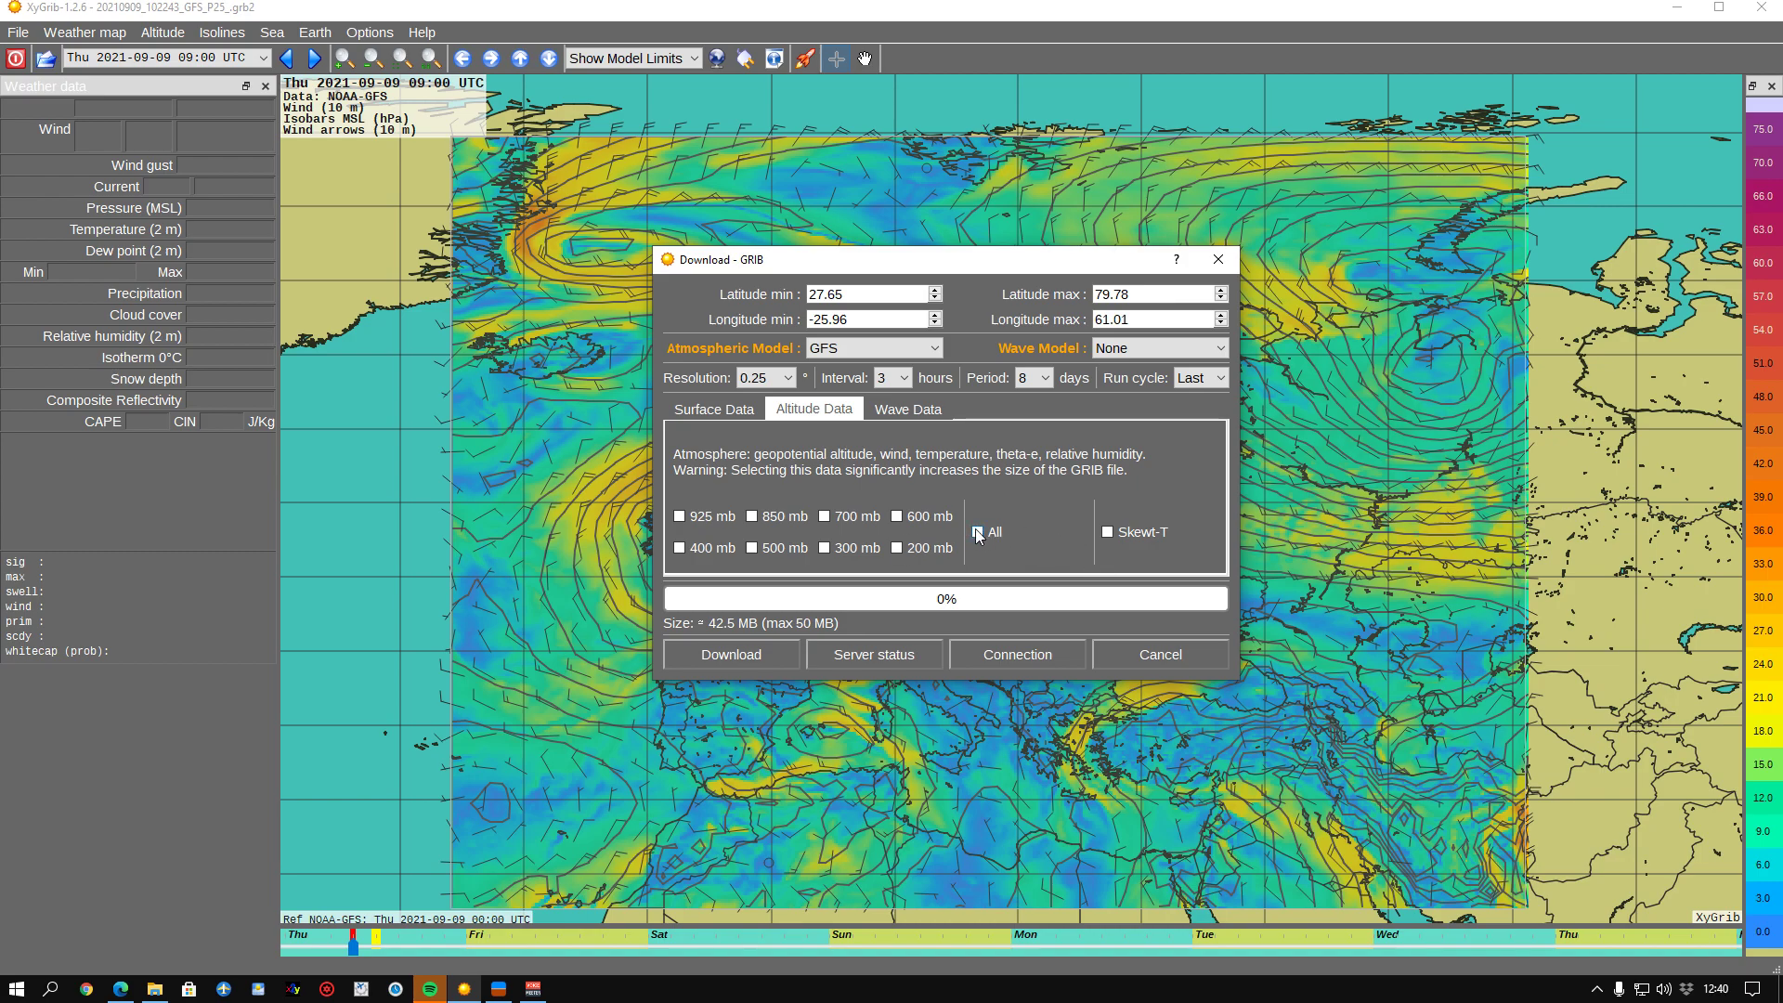
click(901, 415)
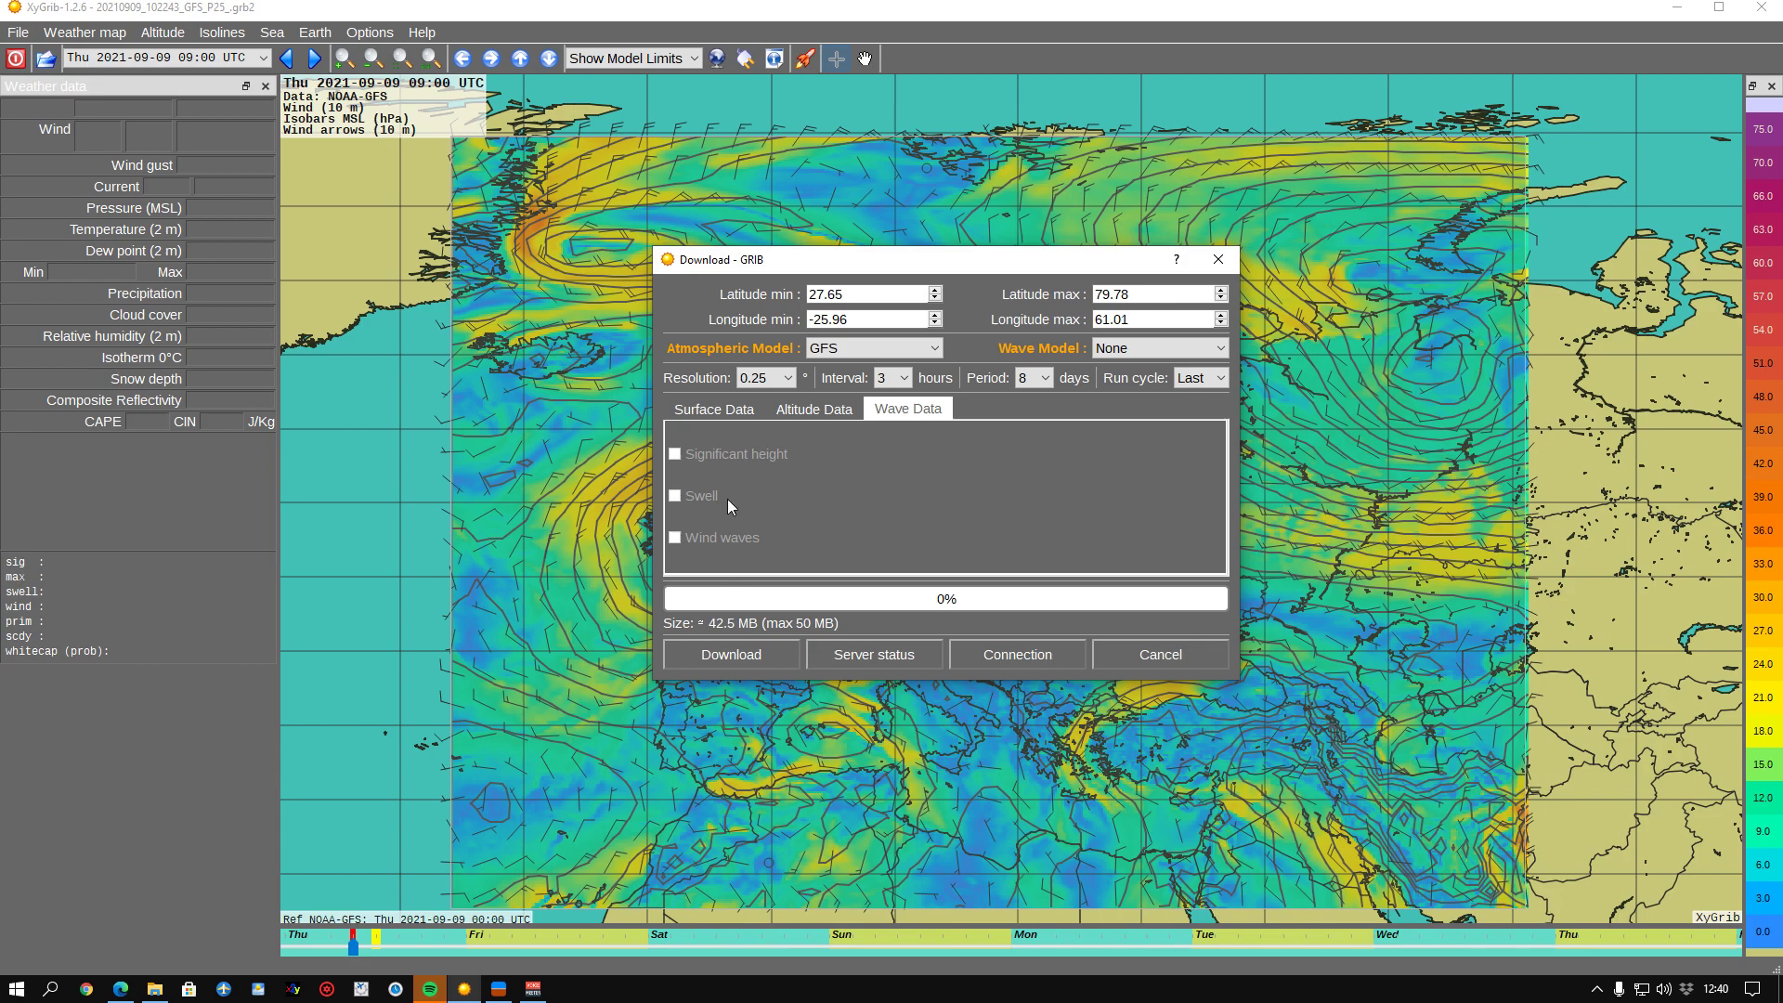
click(819, 411)
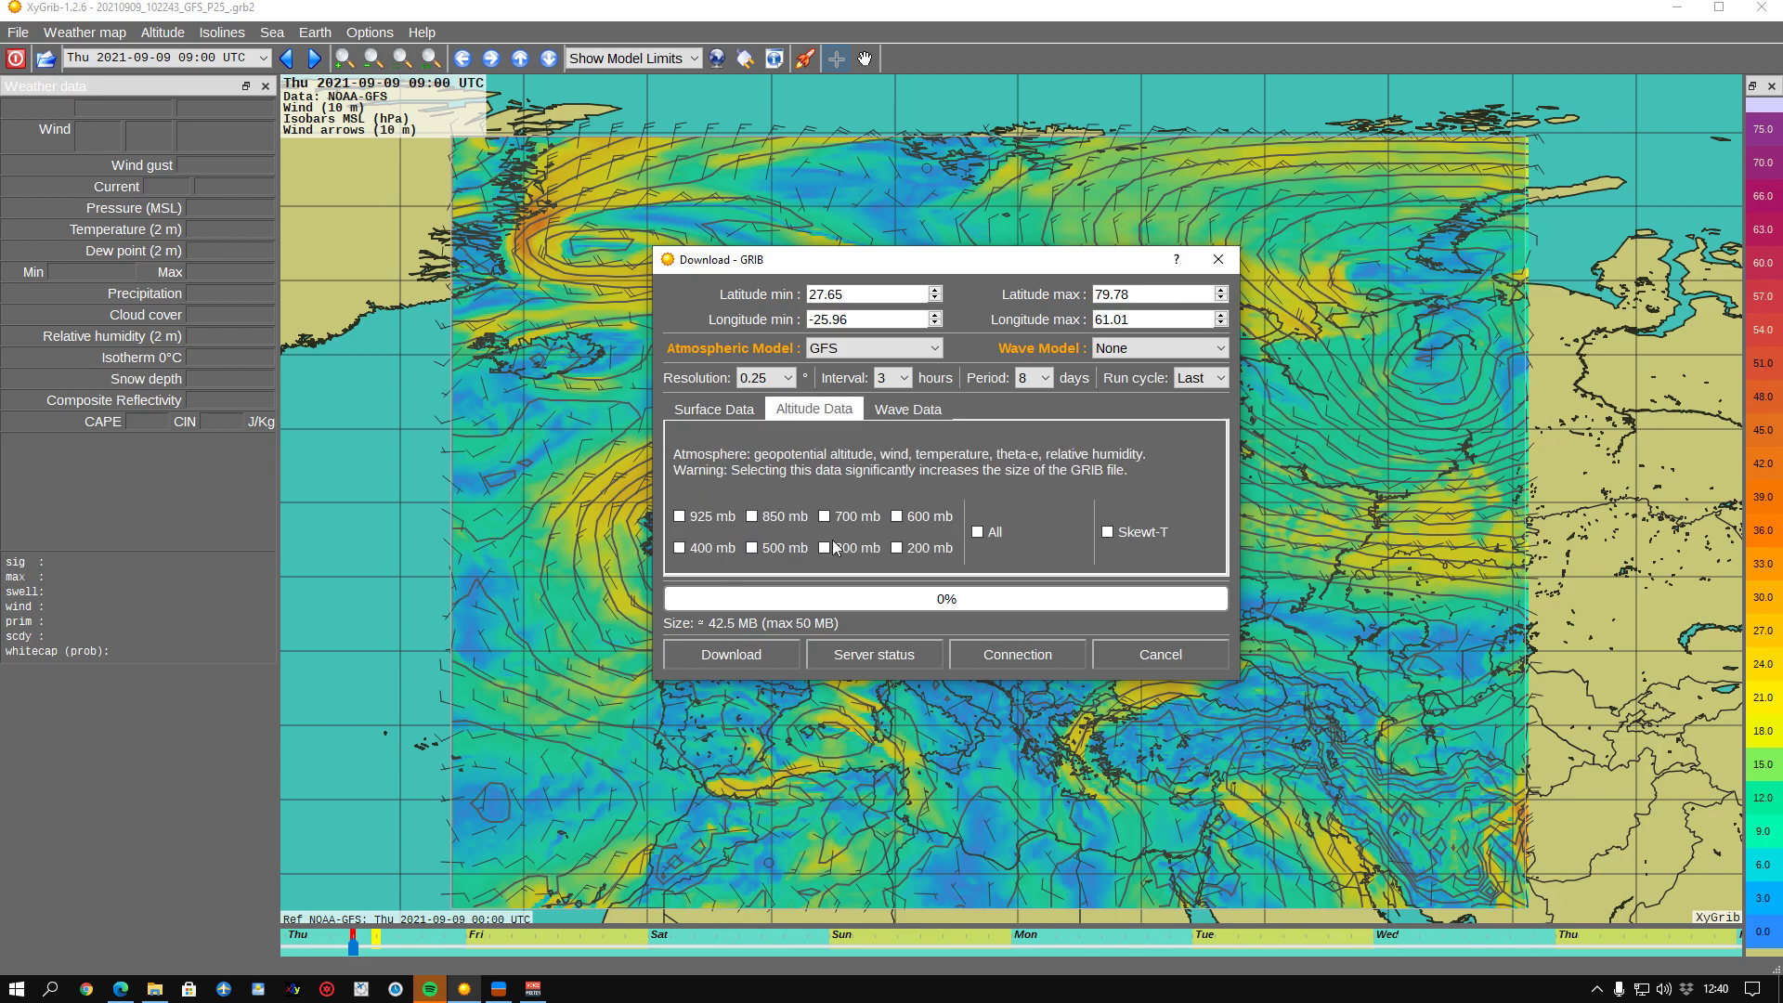
click(702, 412)
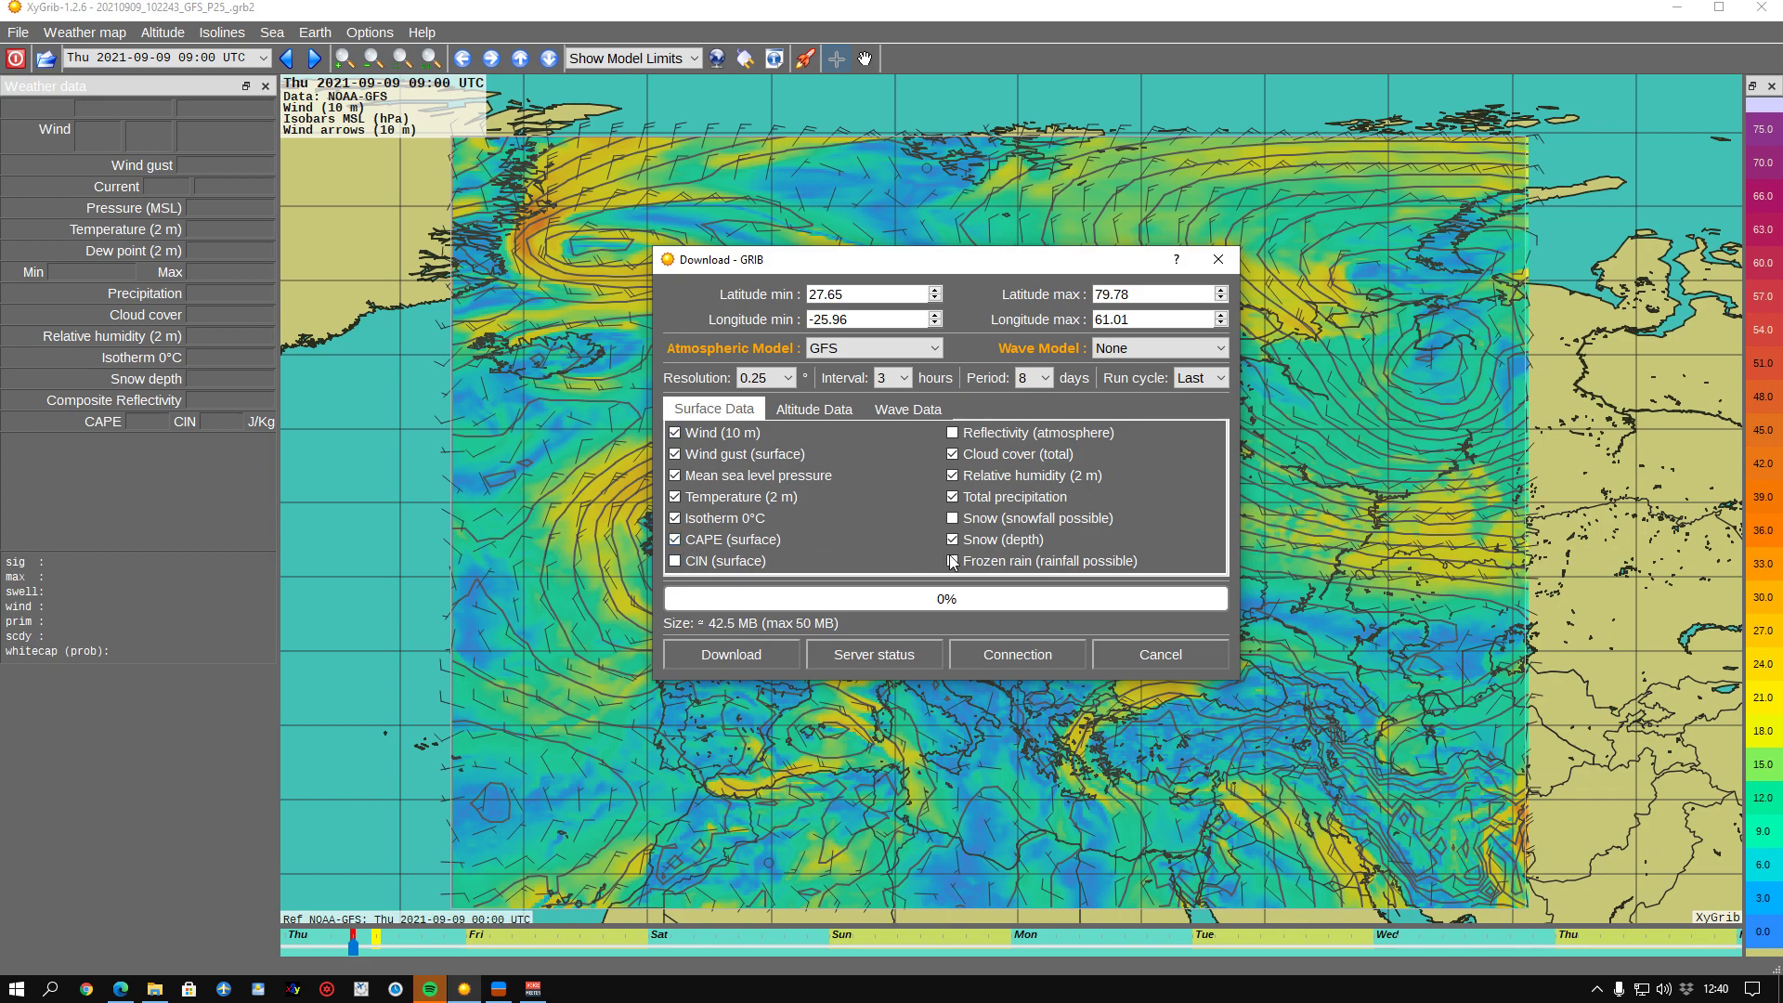
Step: On Altitude Data, keep the forecast period at 8 days and resolution at 0.25
click(812, 409)
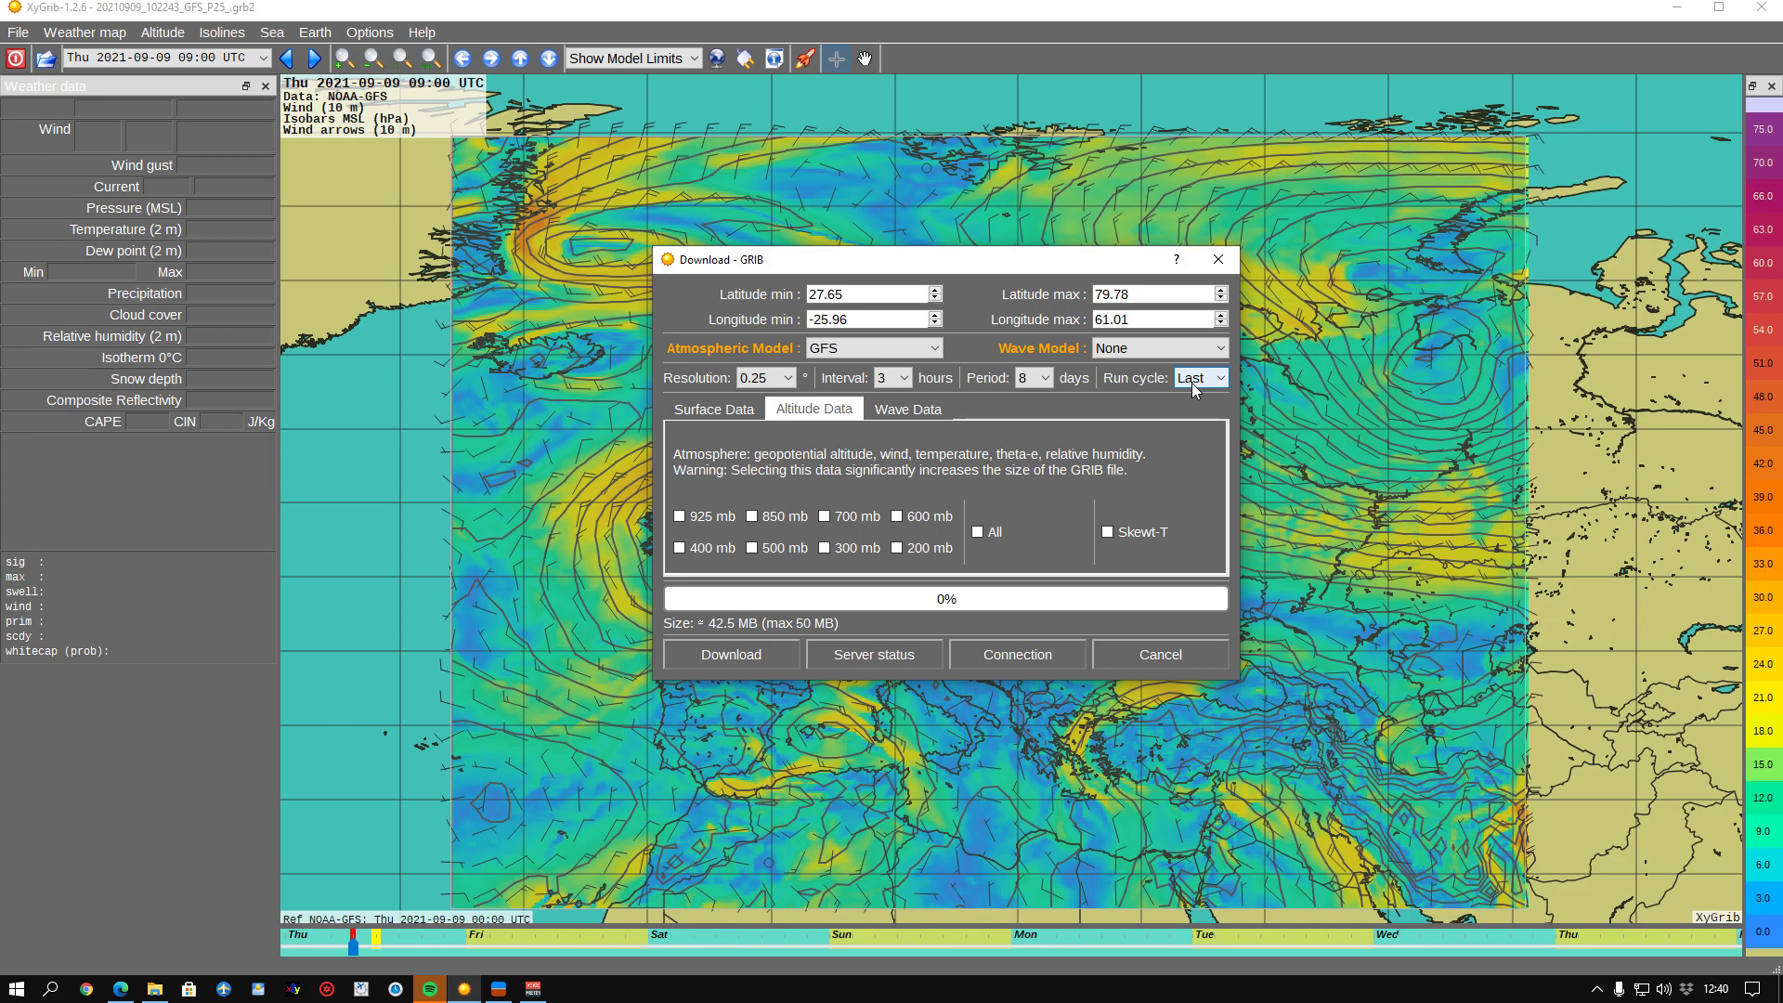
click(1045, 378)
click(1007, 392)
click(785, 378)
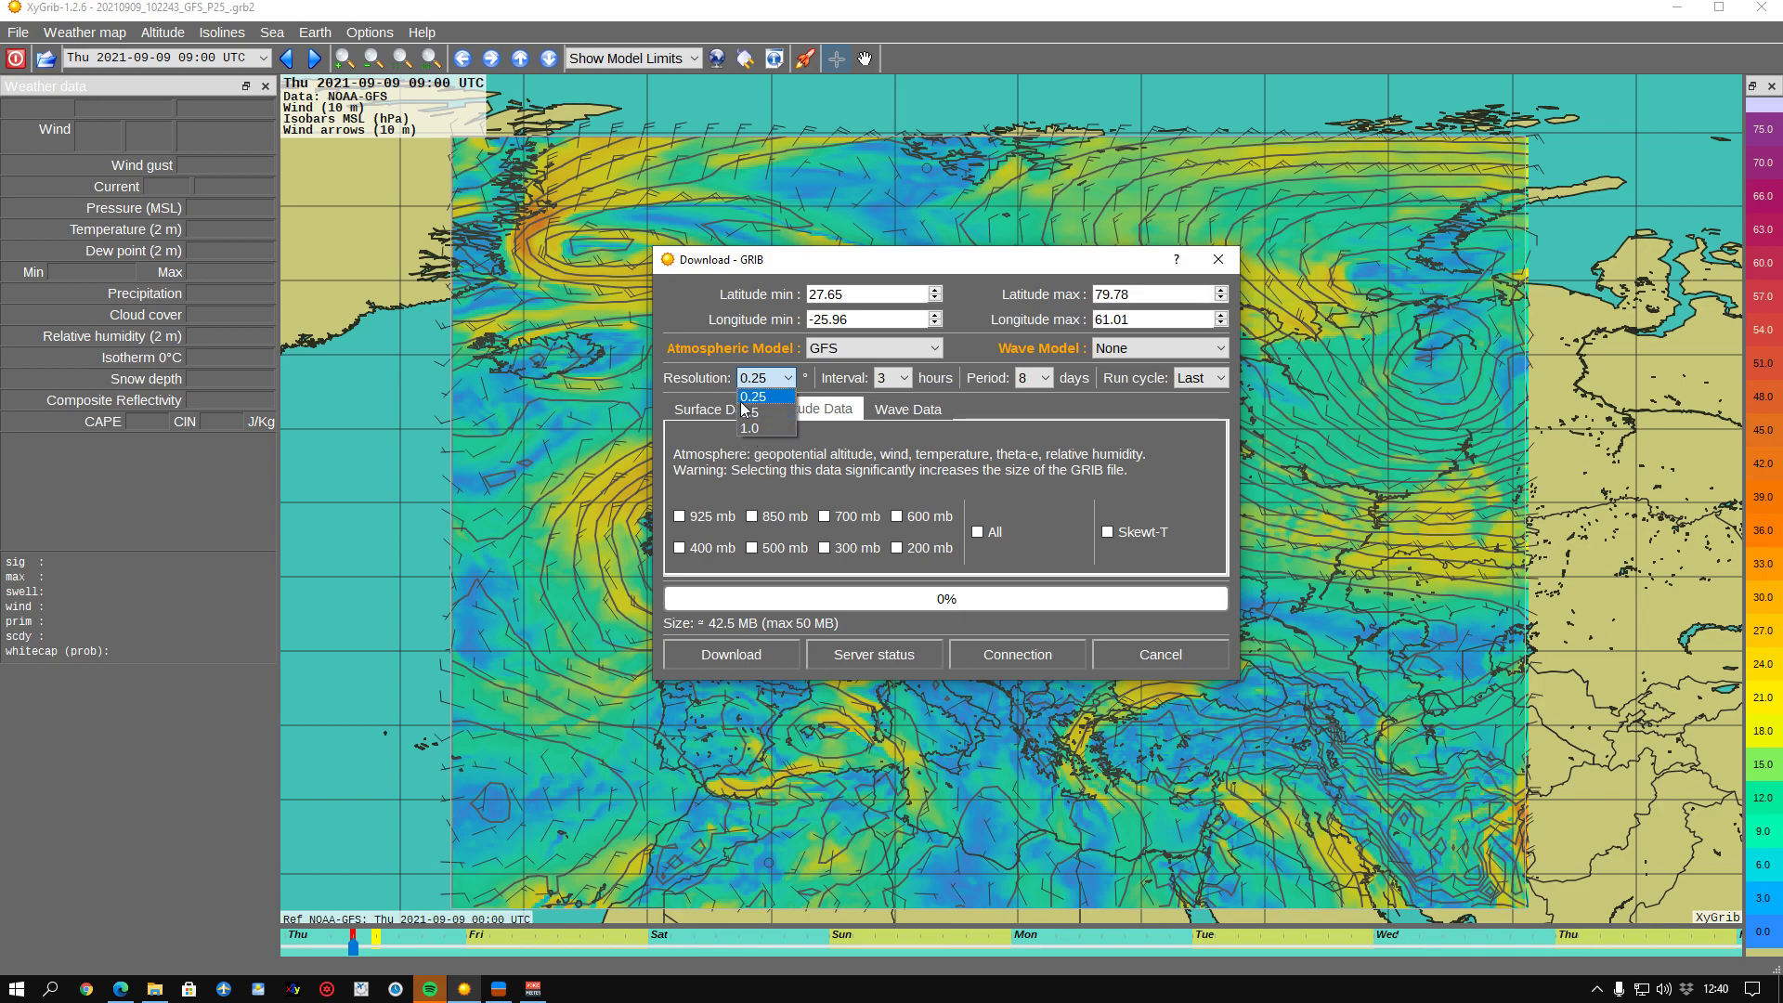
click(760, 396)
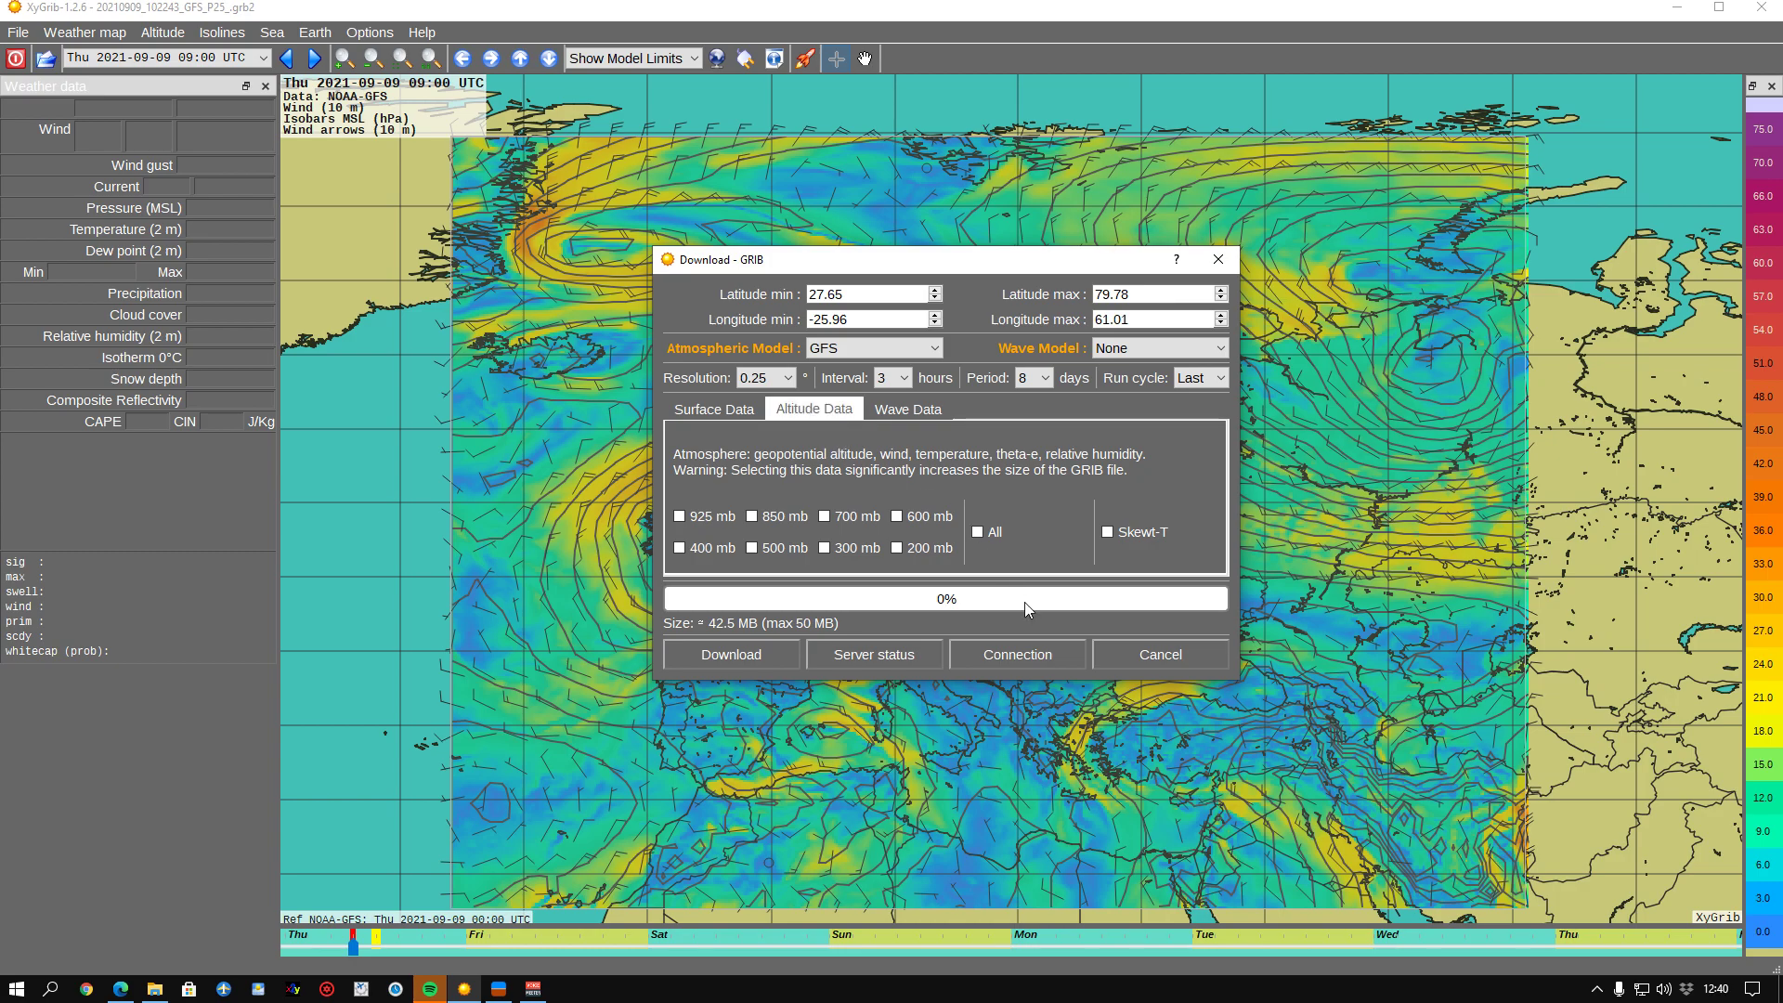
Step: Start the GRIB download so the Save GRIB file dialog appears
click(738, 655)
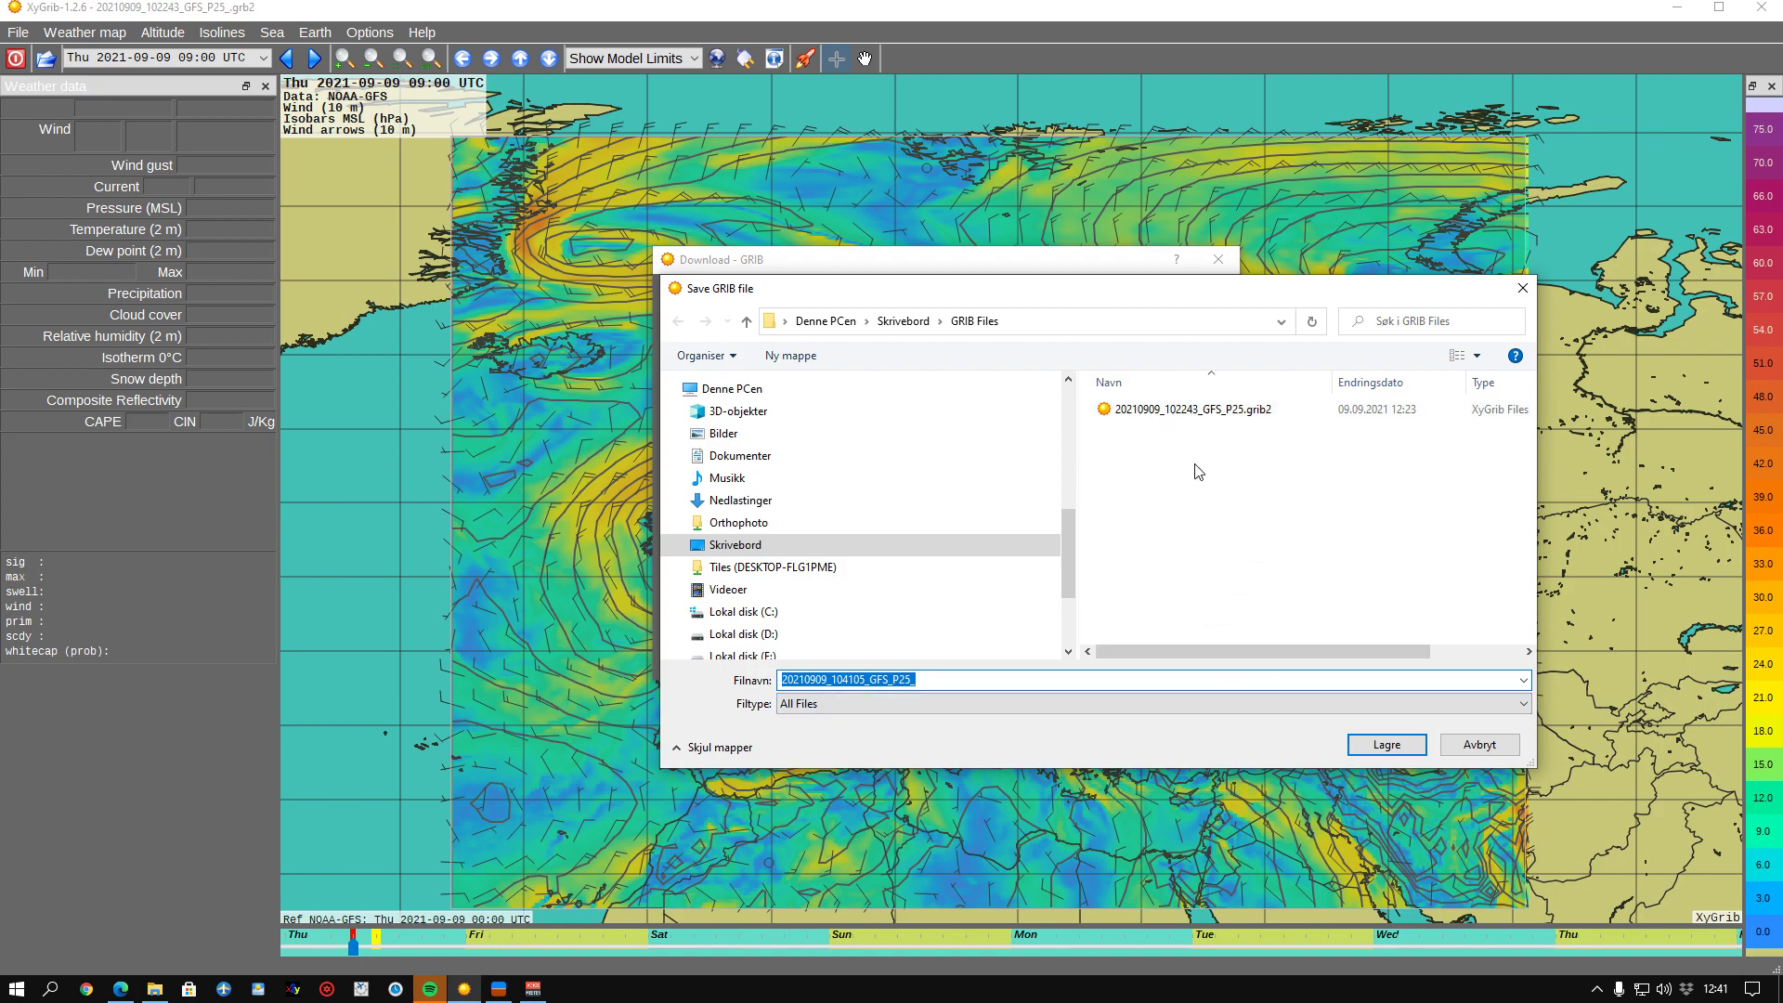
Step: Save the GRIB file as 20210909_104105_GFS_P25_ in GRIB Files and open it
click(937, 688)
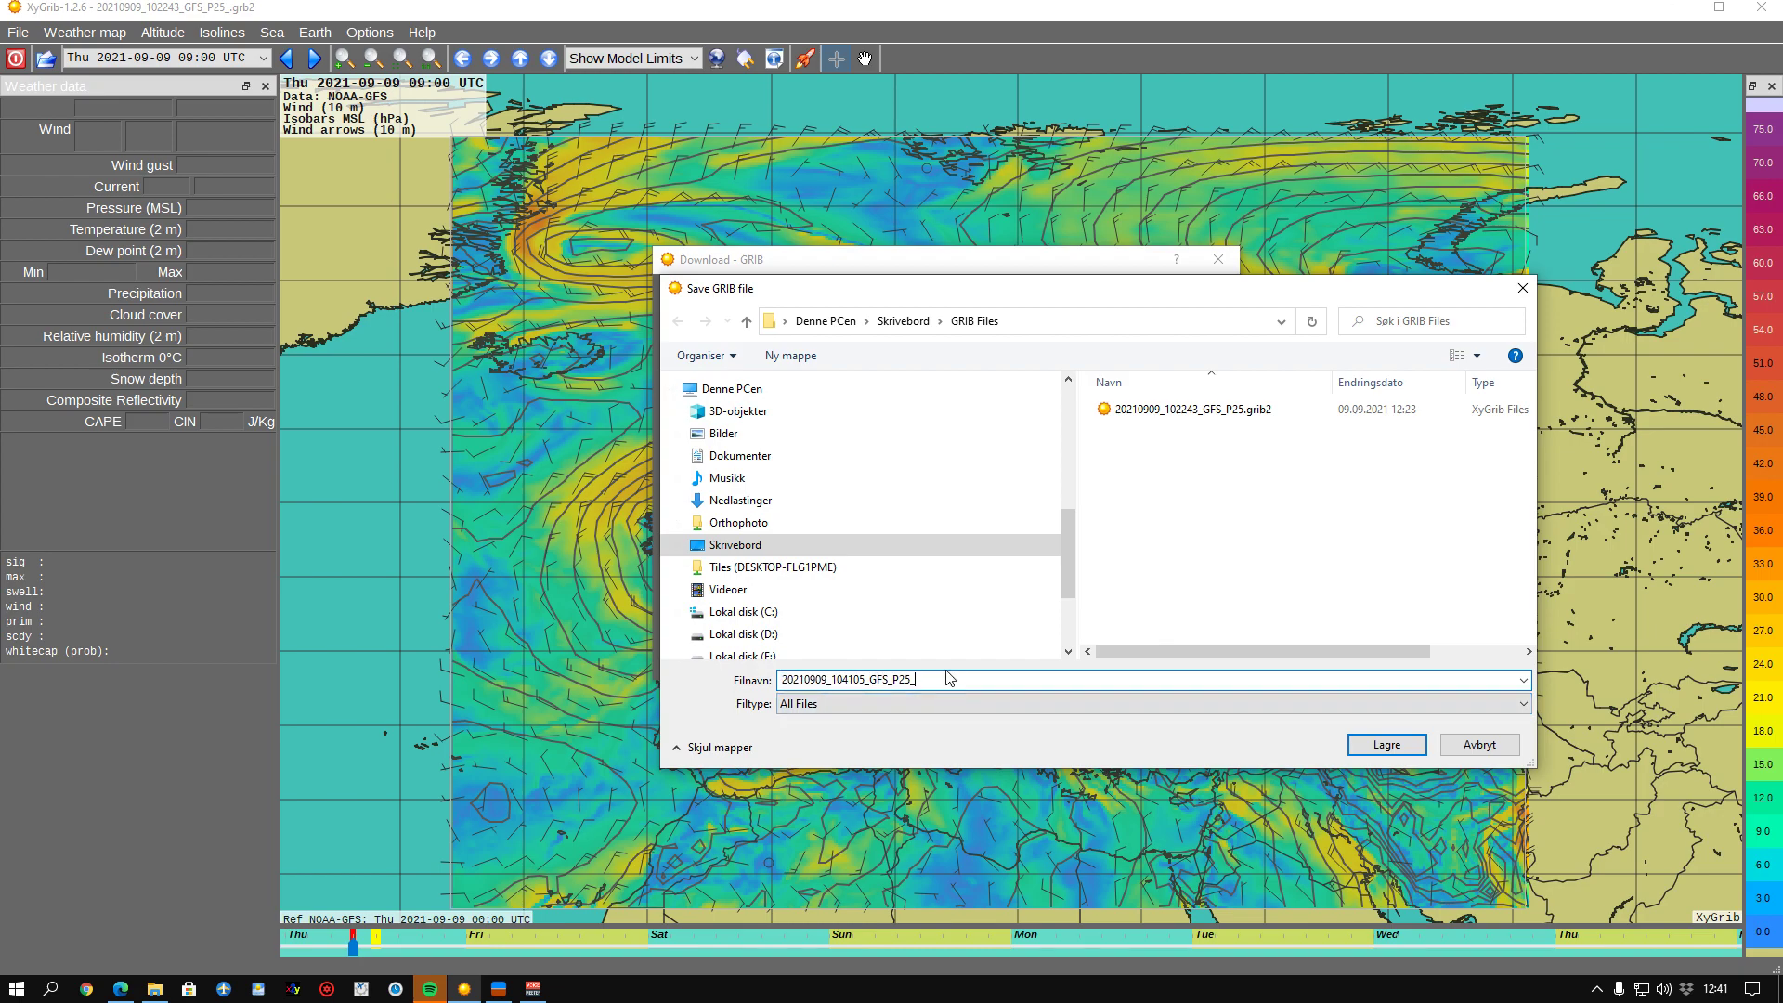
text(.)
drag(942, 687, 730, 687)
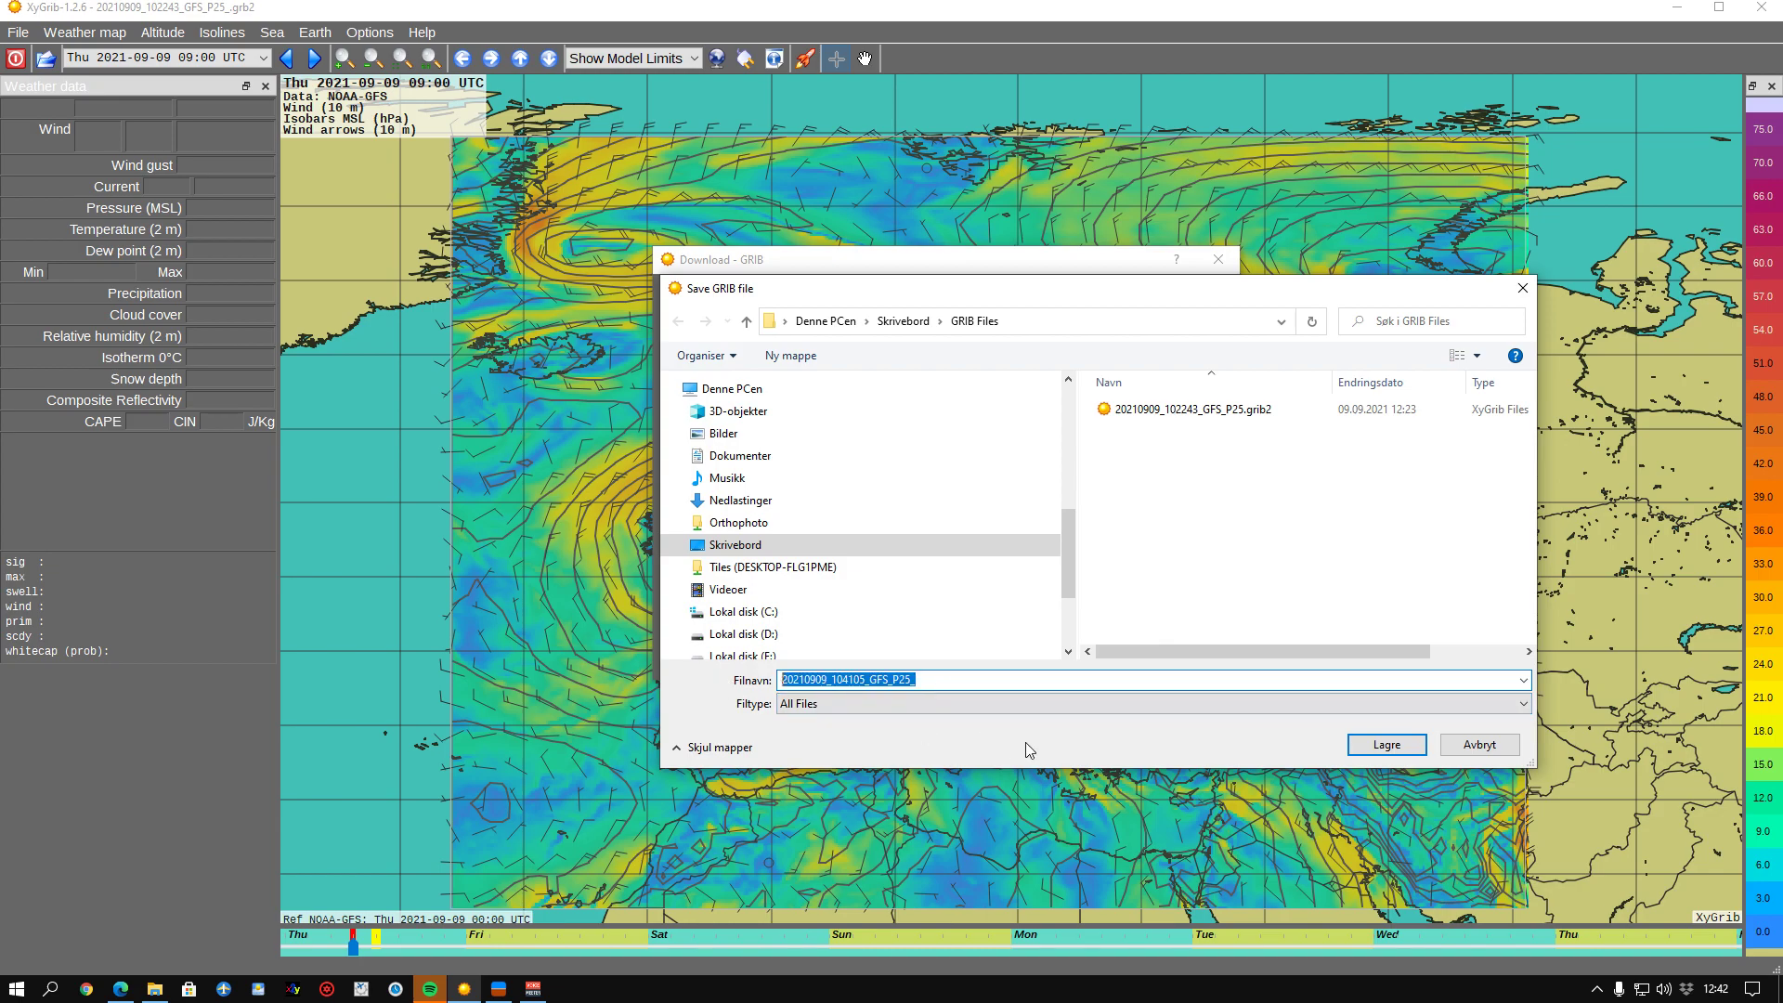
click(1390, 754)
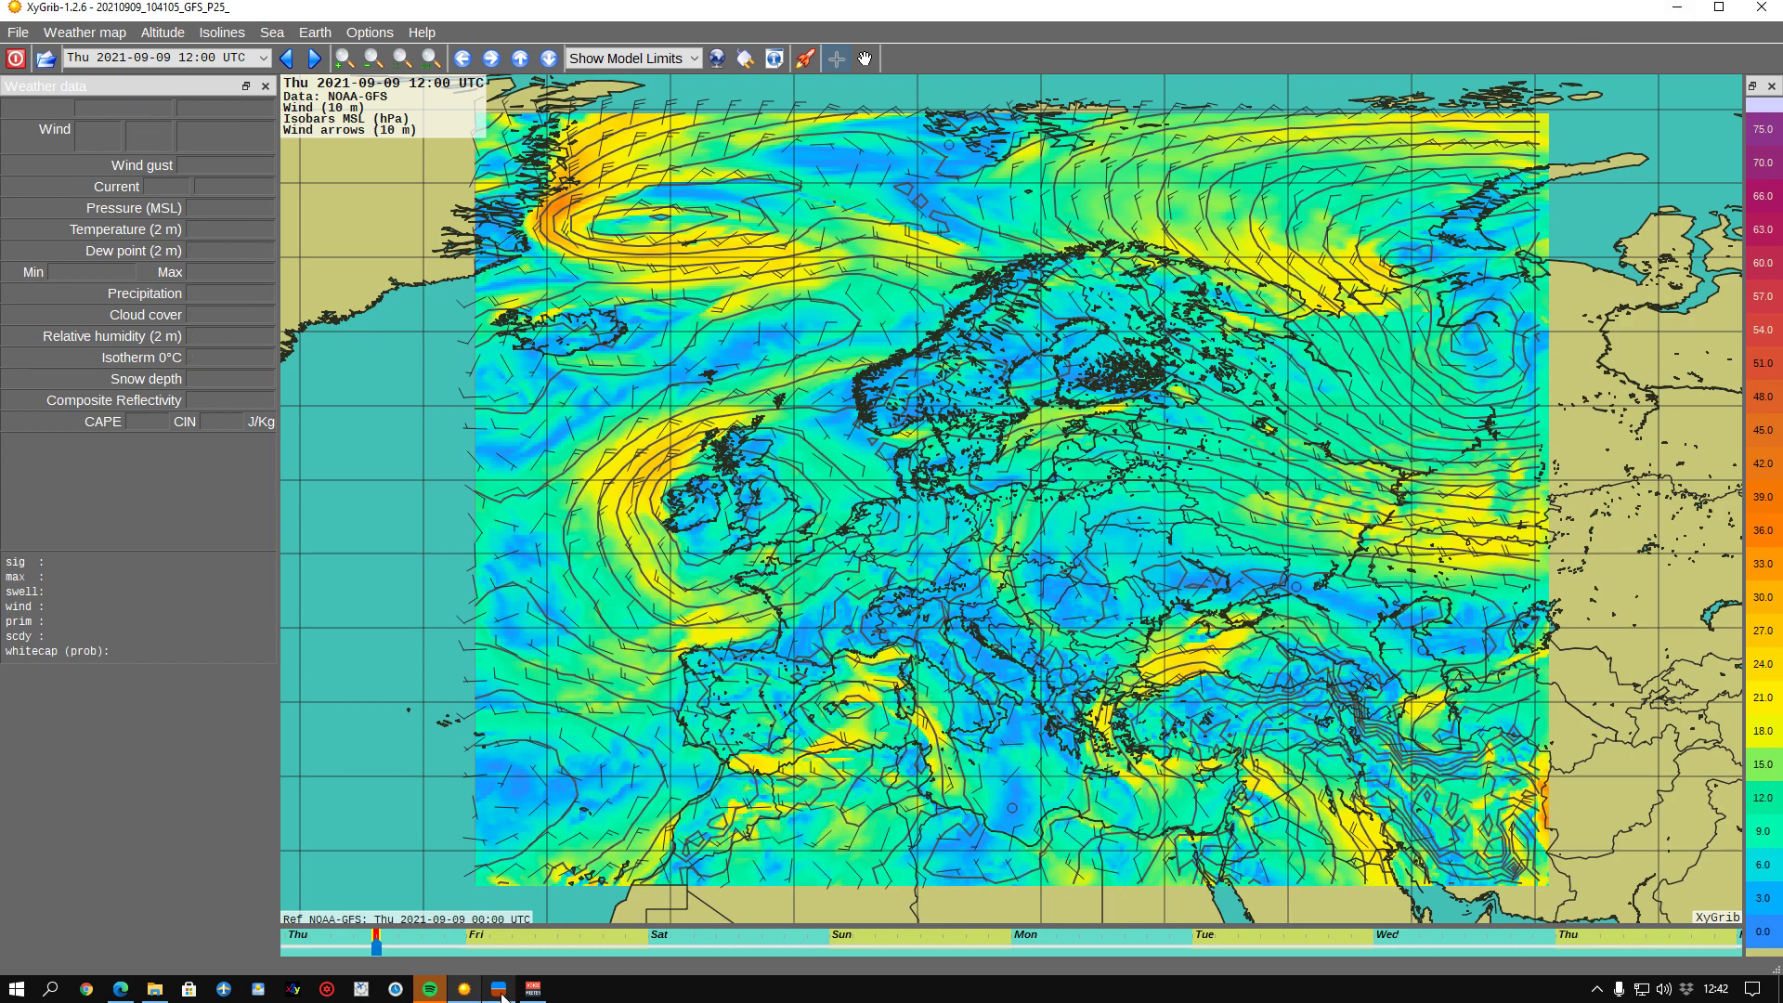
mouse_move(500, 998)
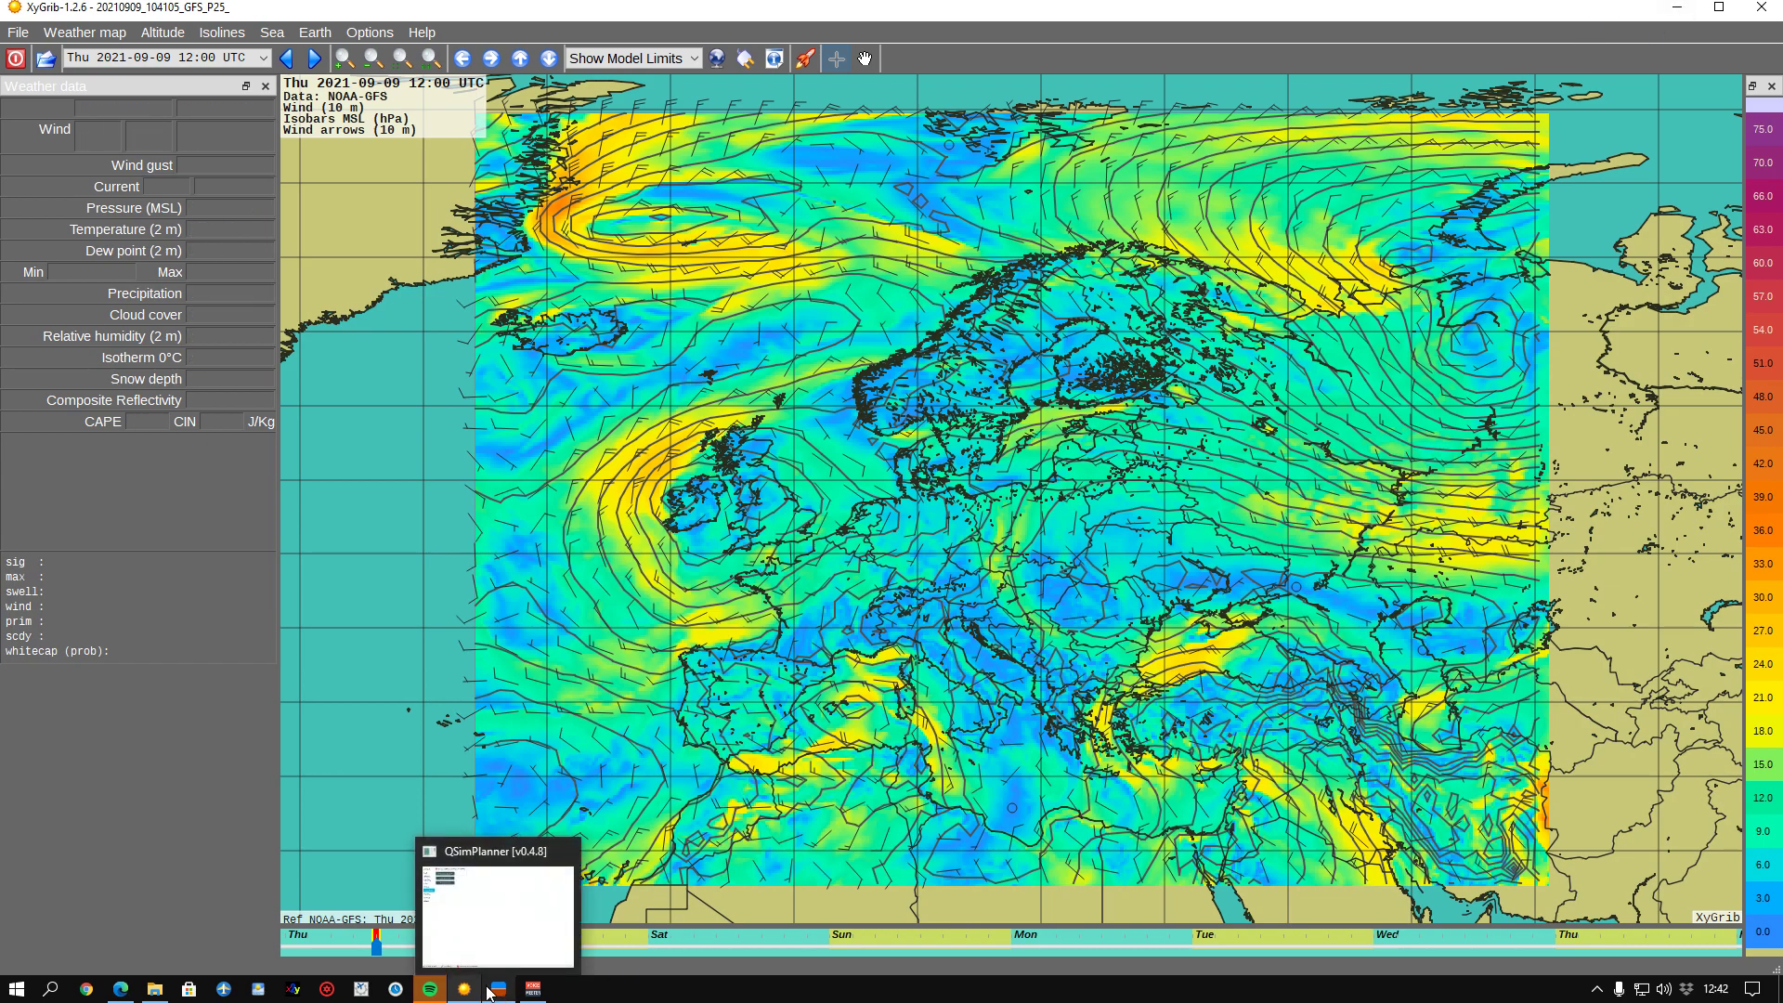
Step: Bring QSimPlanner's Wind aloft page back in front, minimizing XyGrib and nudging the window right
click(499, 990)
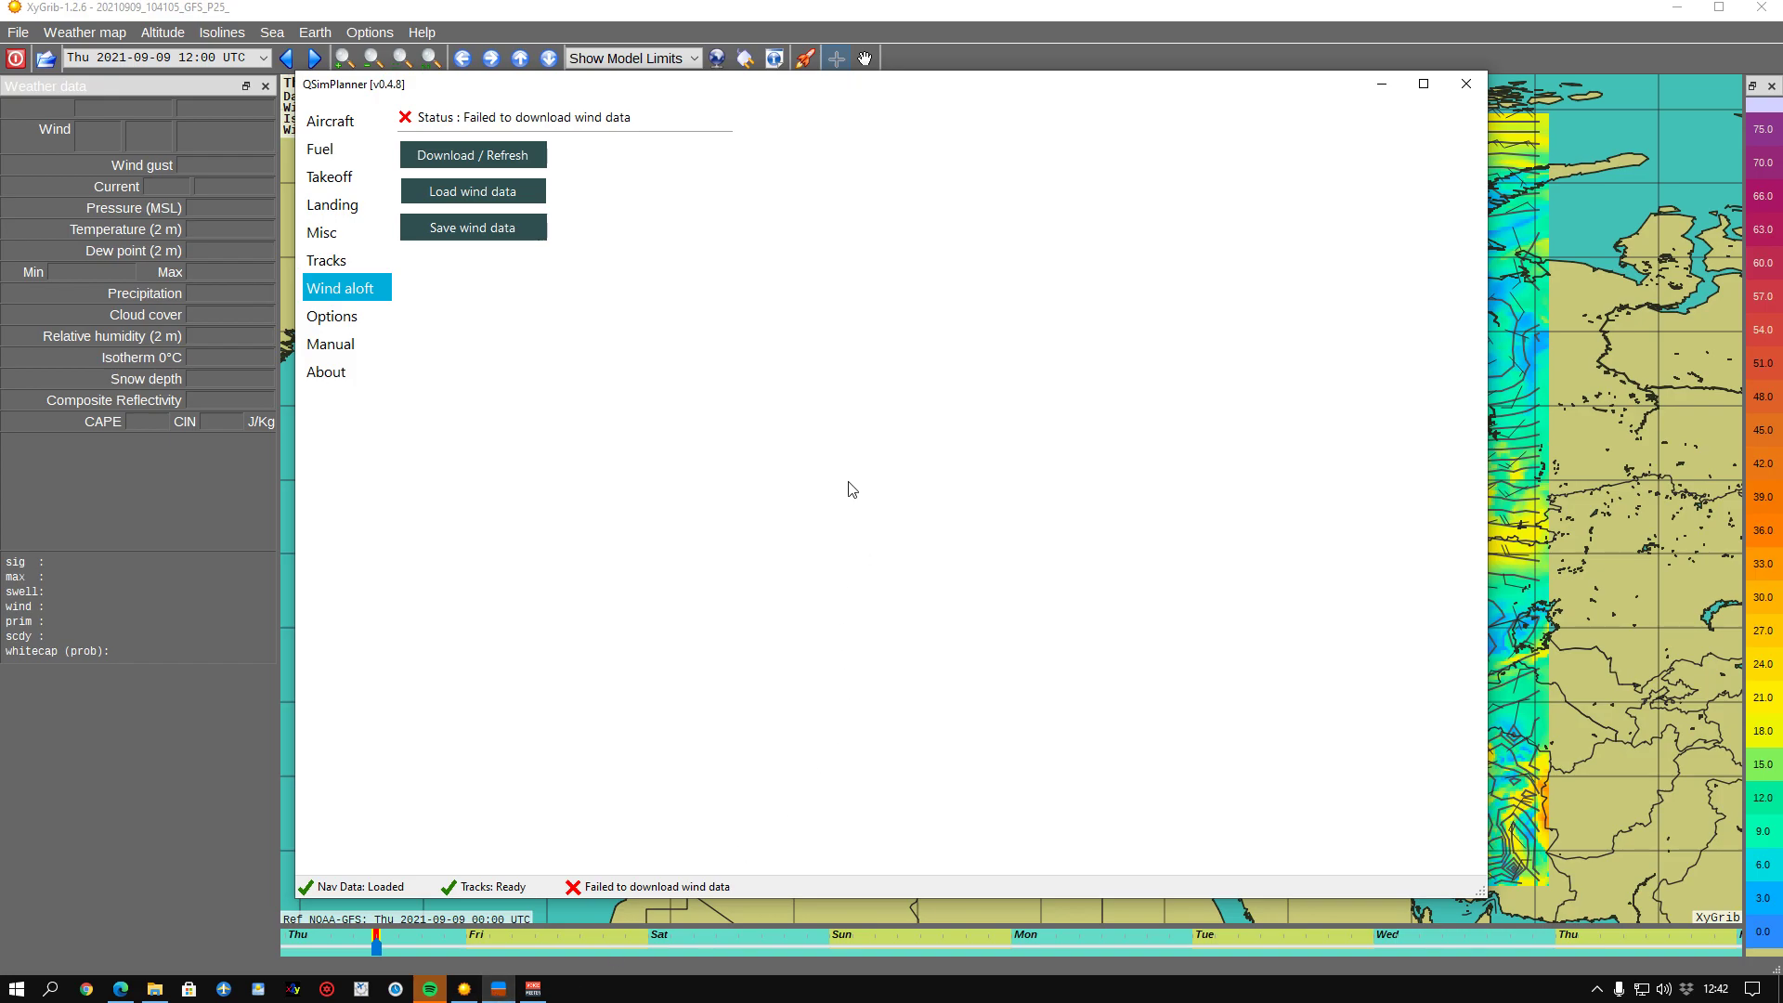
click(1675, 11)
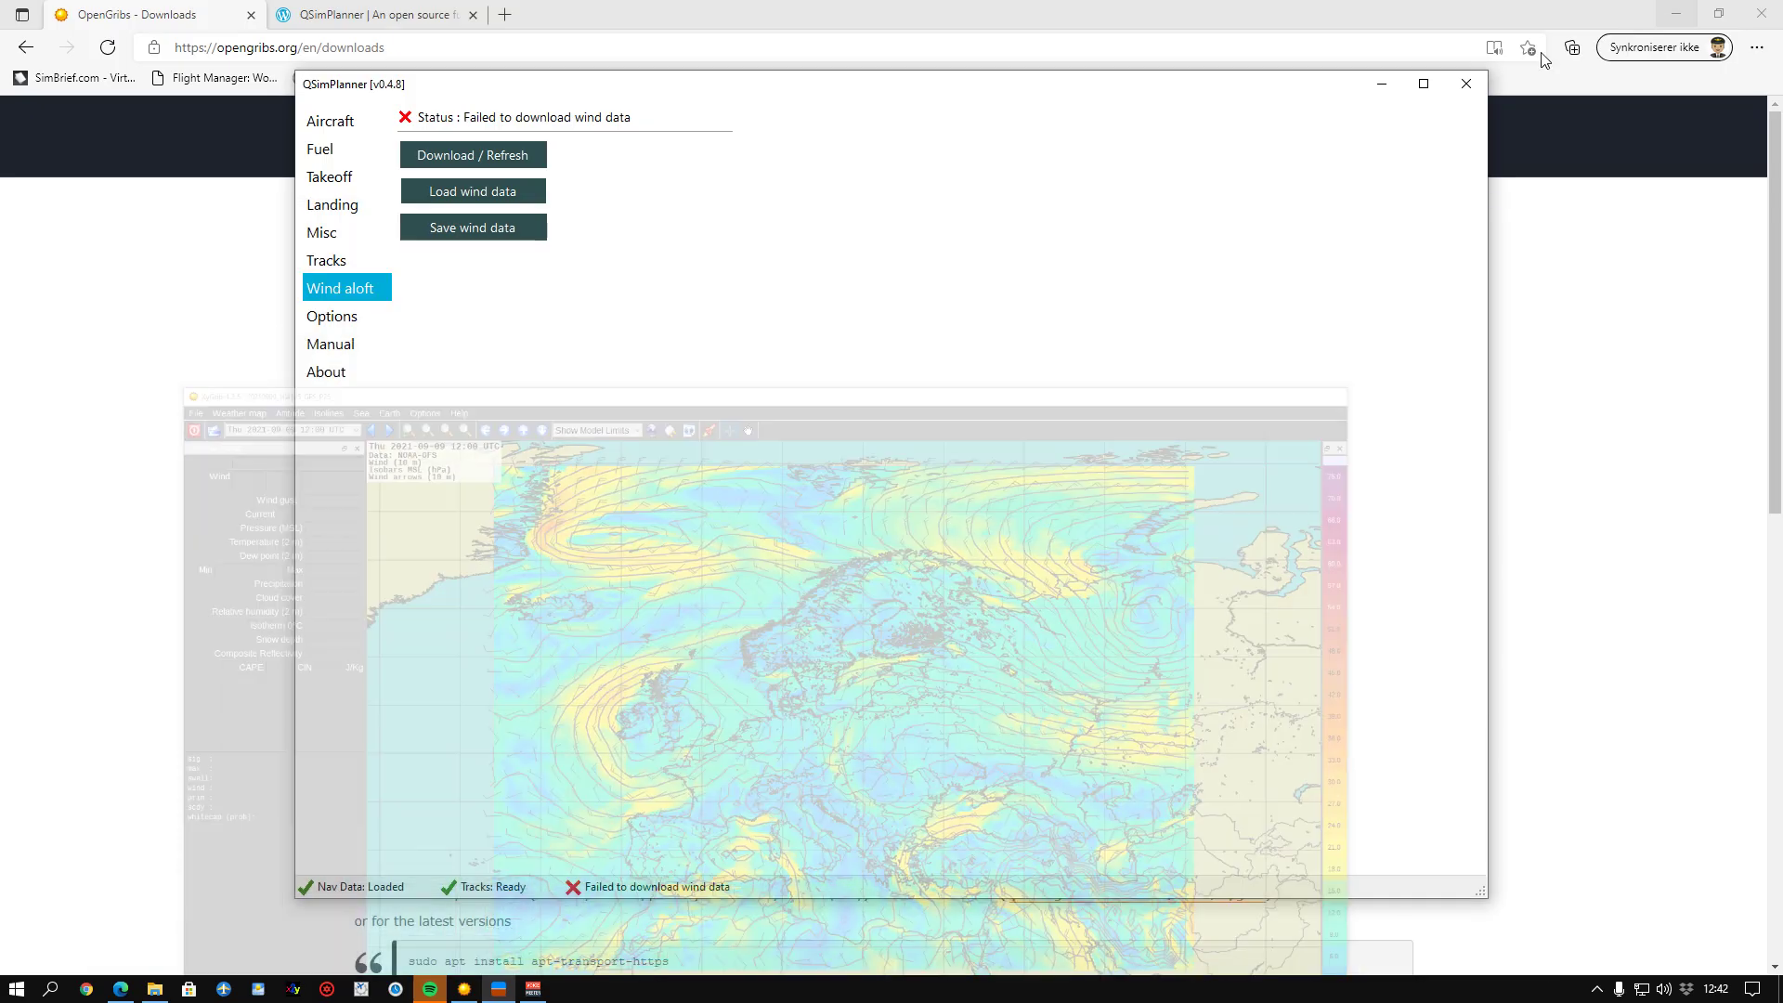
mouse_move(685, 99)
mouse_down()
mouse_move(741, 103)
mouse_move(697, 121)
mouse_up()
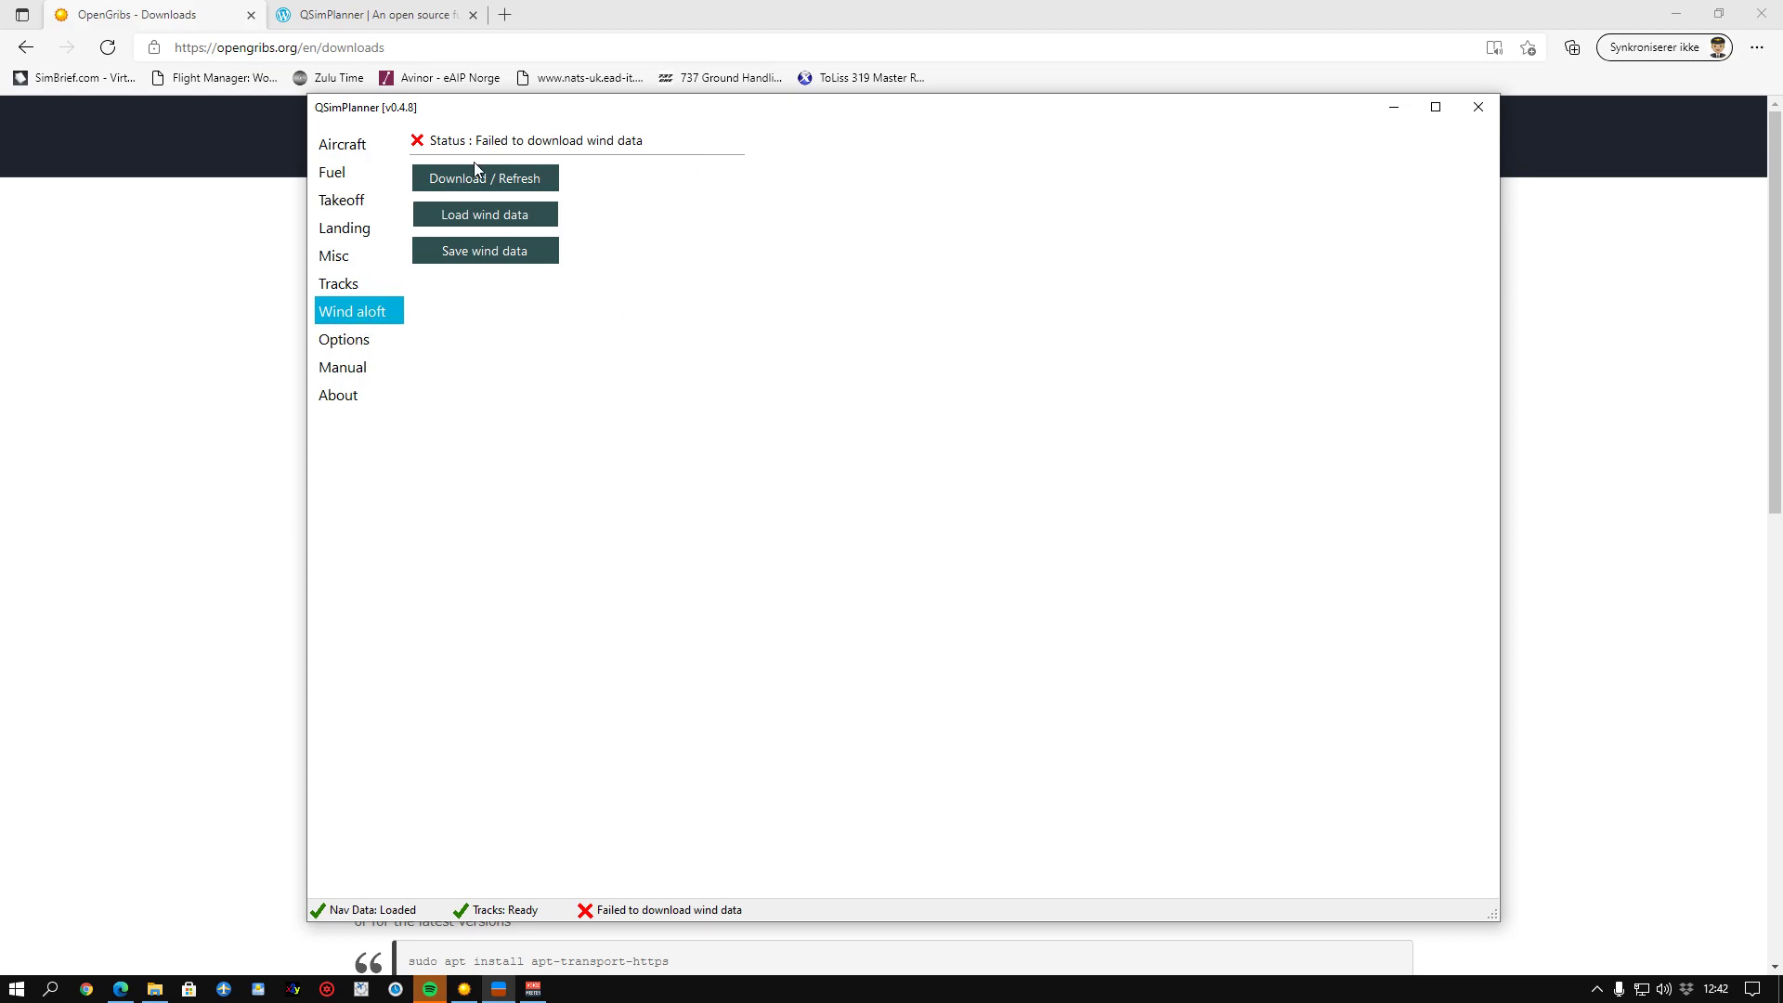
Step: In the Load wind data browser, open Skrivebord > GRIB Files and show All files
click(472, 218)
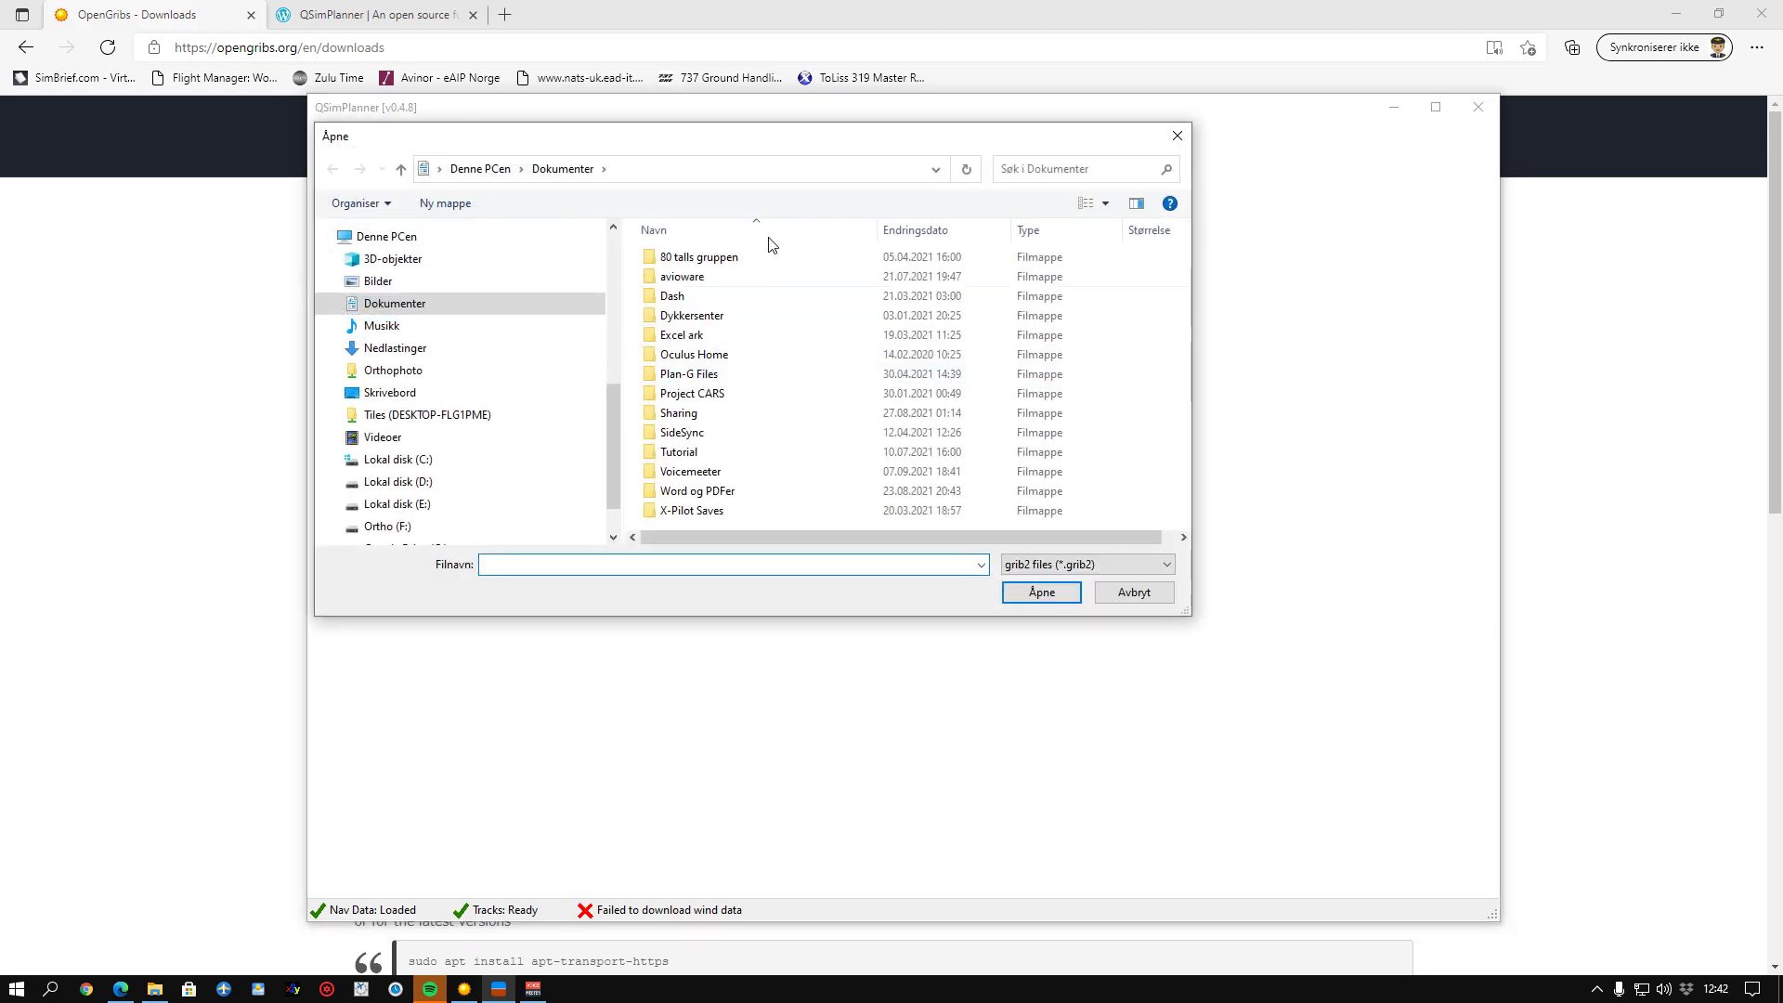
drag(730, 141, 947, 263)
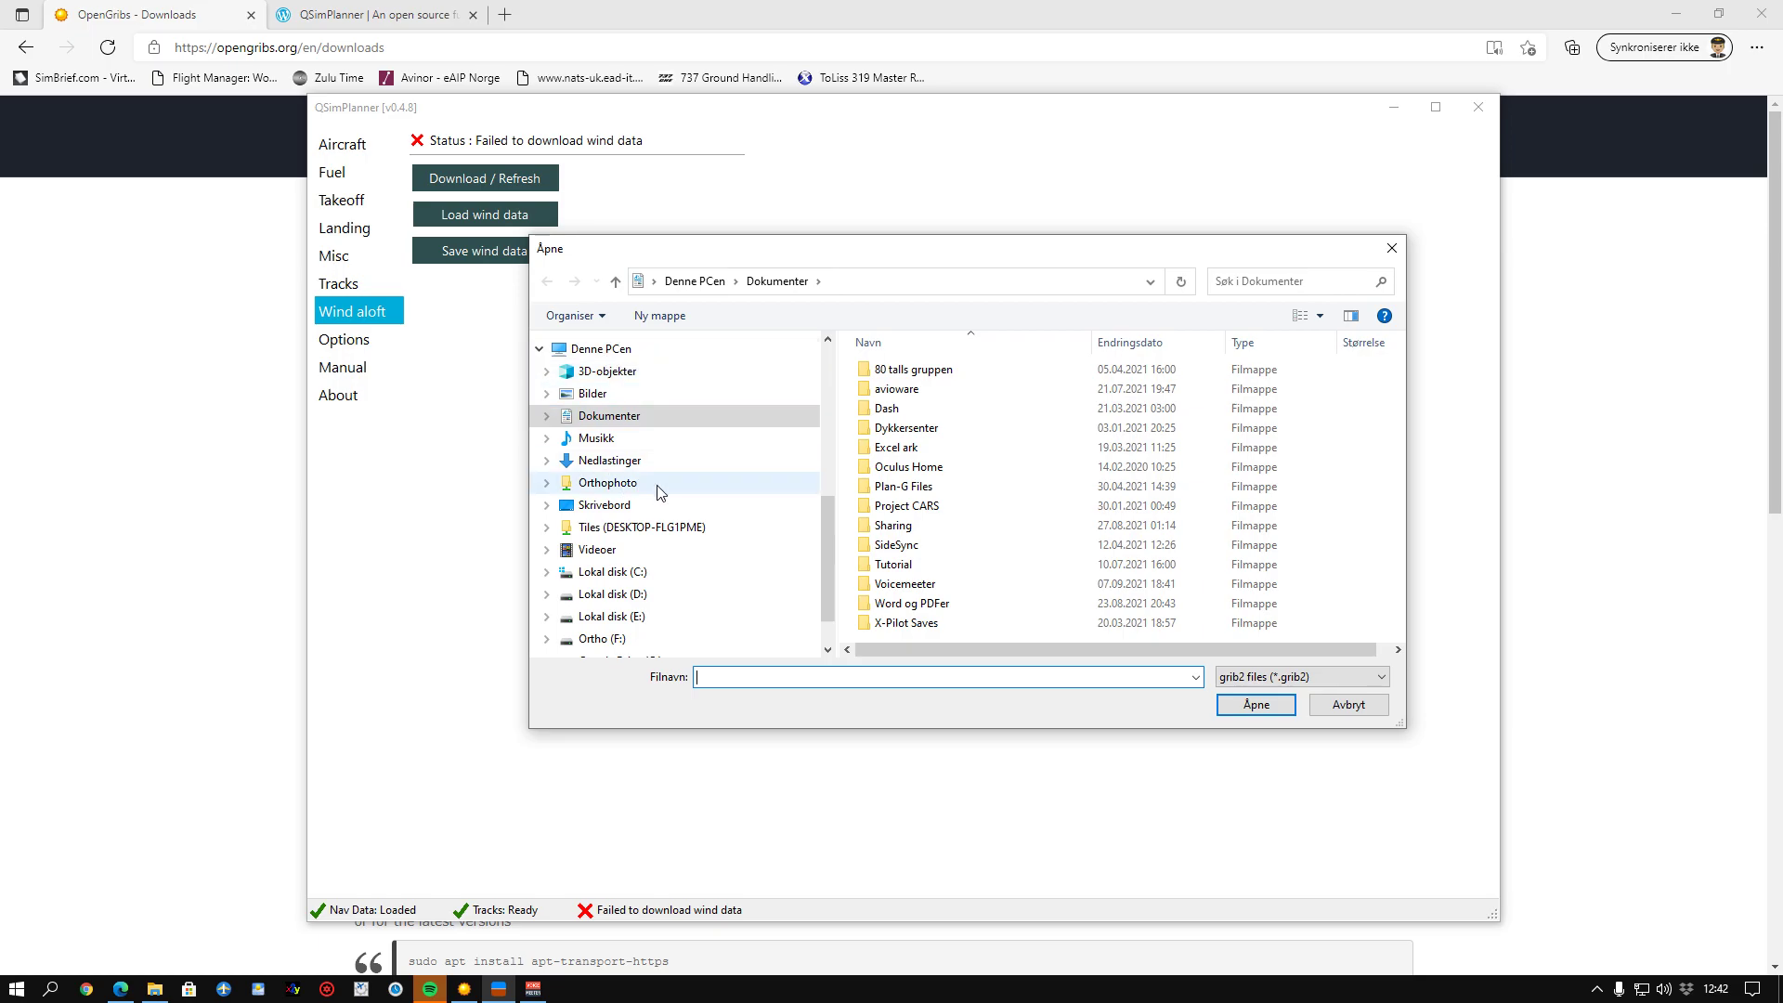
click(618, 507)
scroll(1149, 565, down, 2)
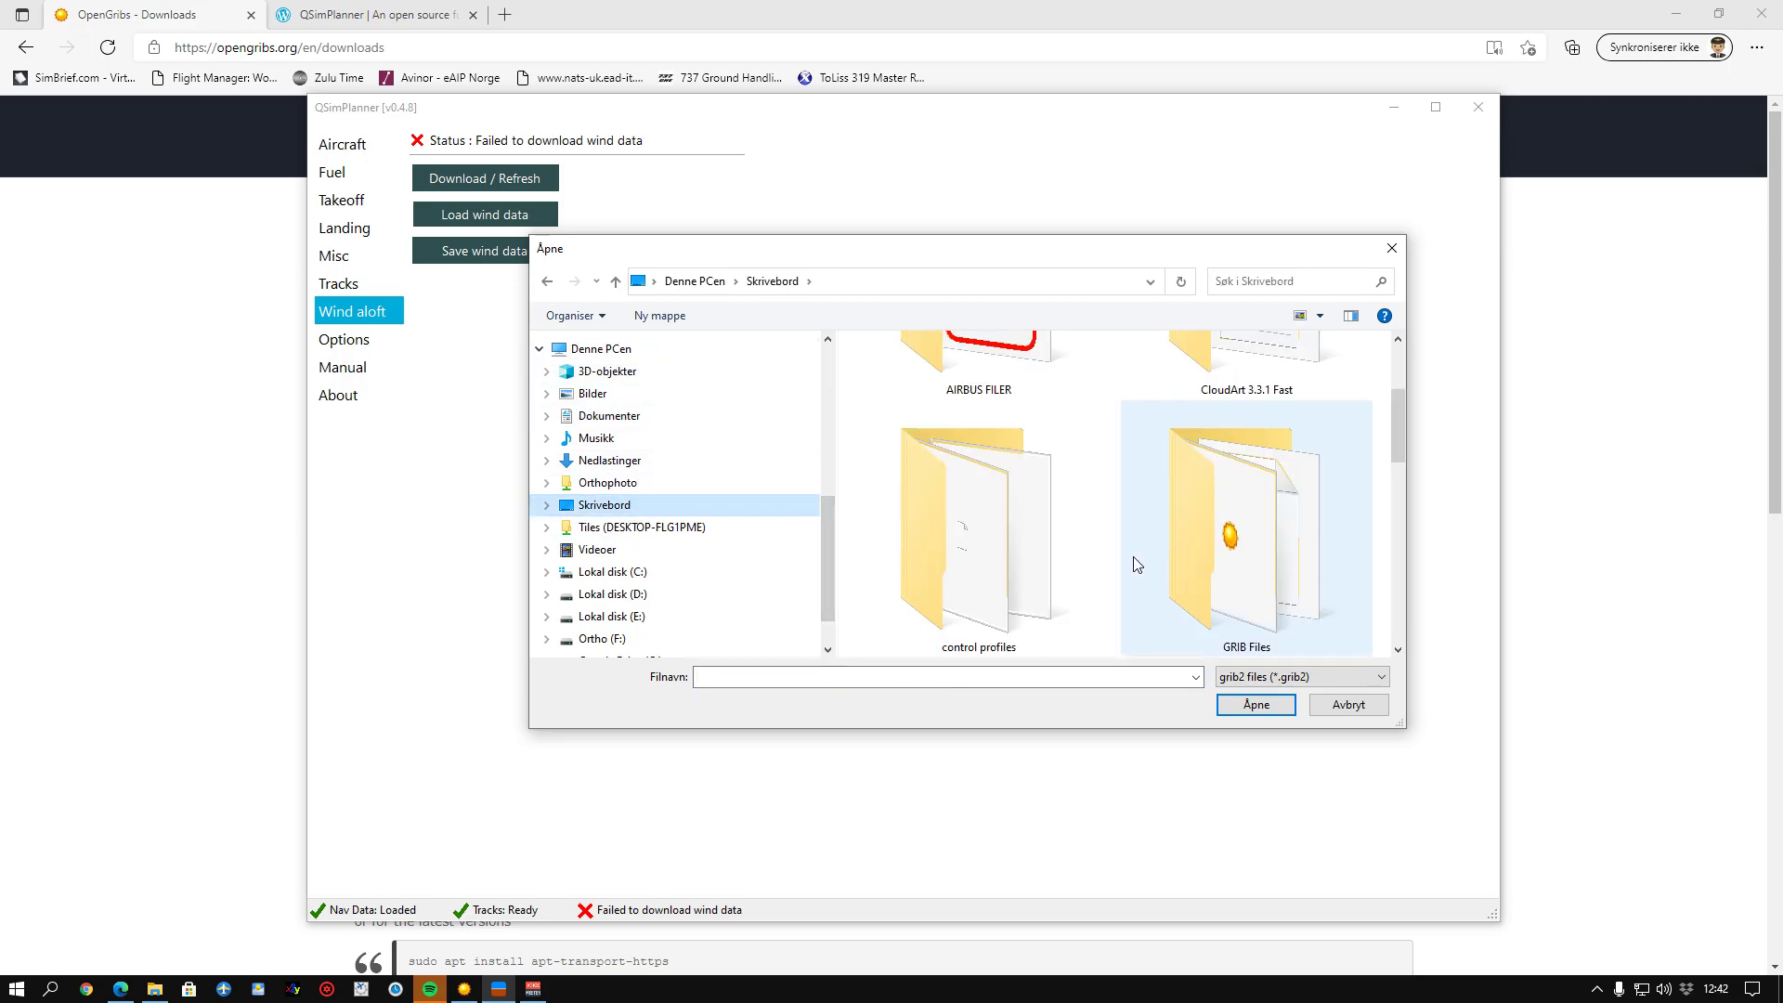
double_click(1269, 577)
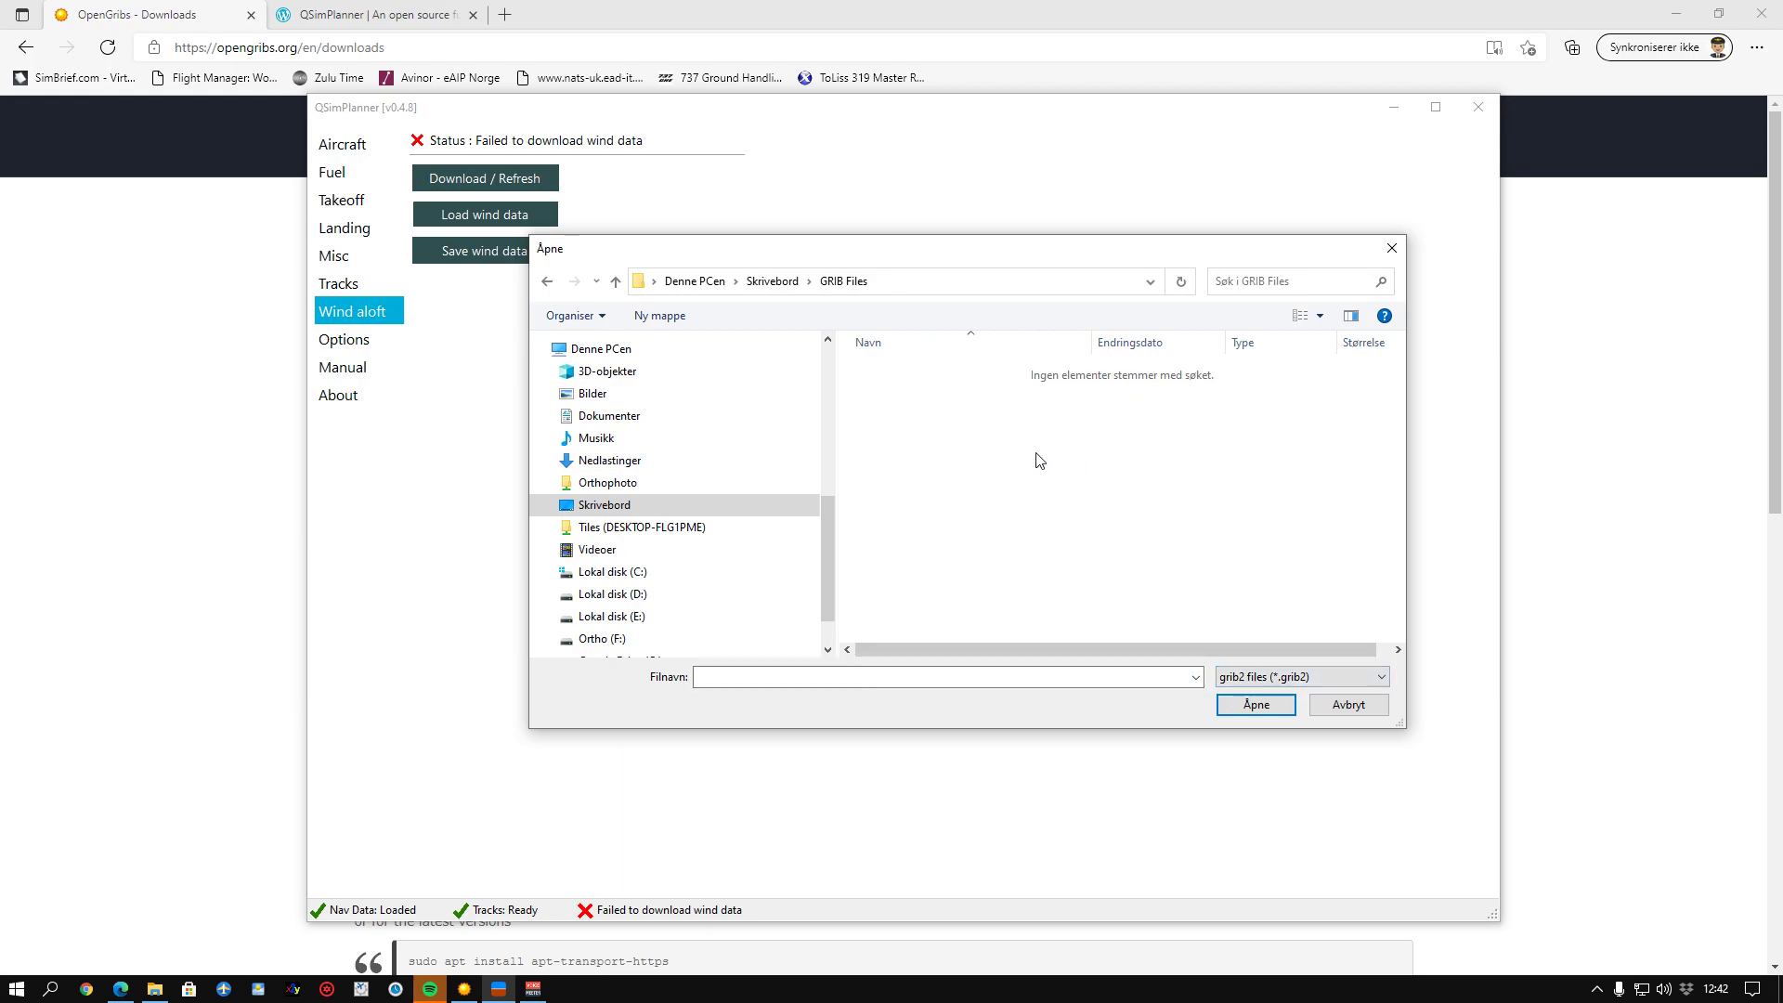
click(1276, 679)
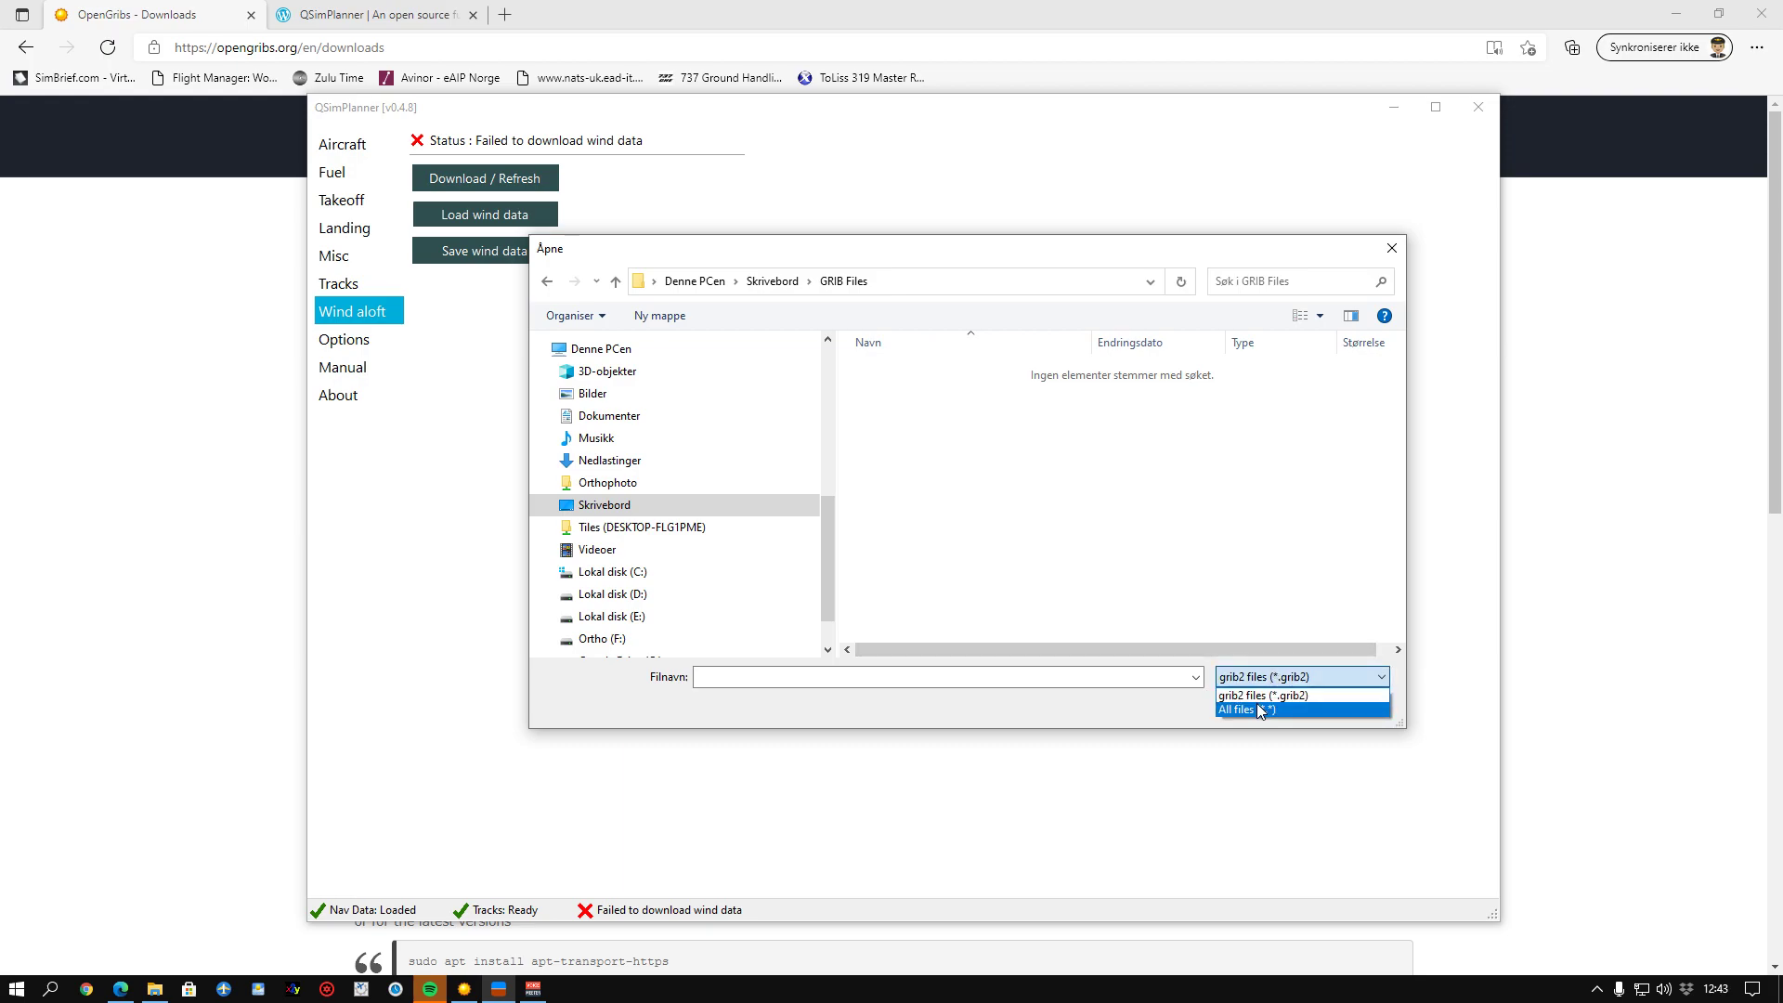
click(1258, 709)
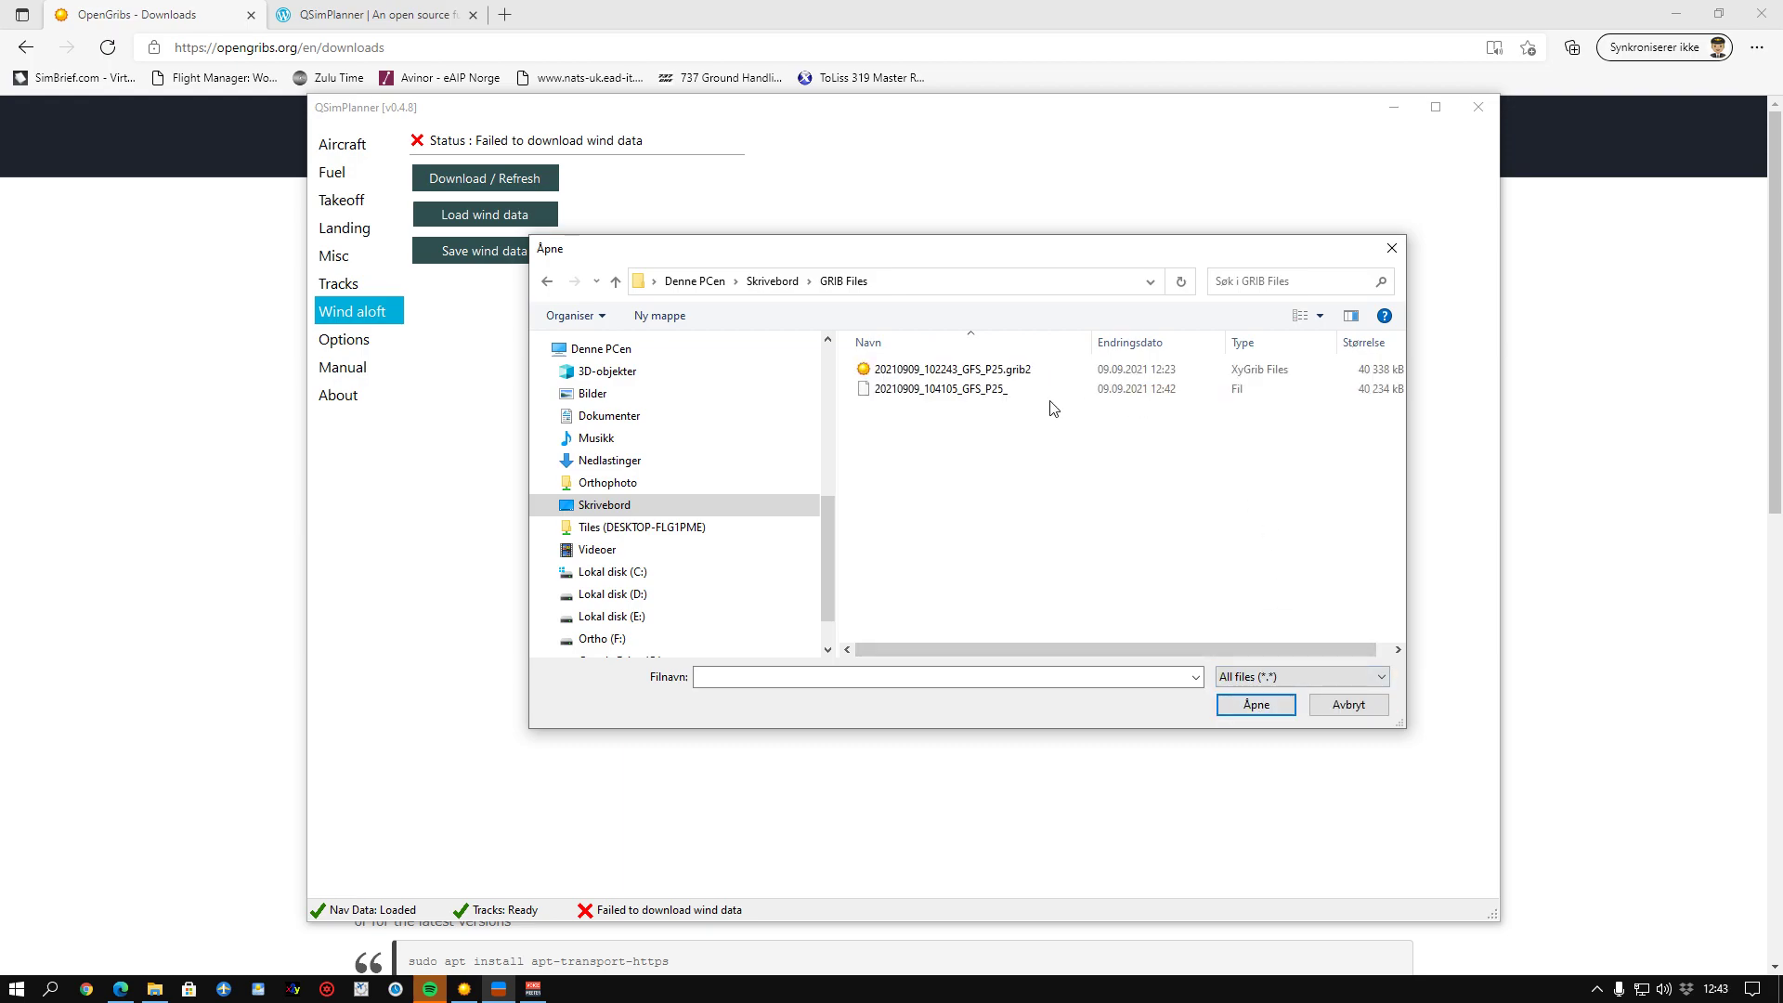
Step: Rename 20210825_005207_GFS_P25_ in Downloads to 20210825_005207_GFS_P25.grib2, then minimize Explorer
click(155, 989)
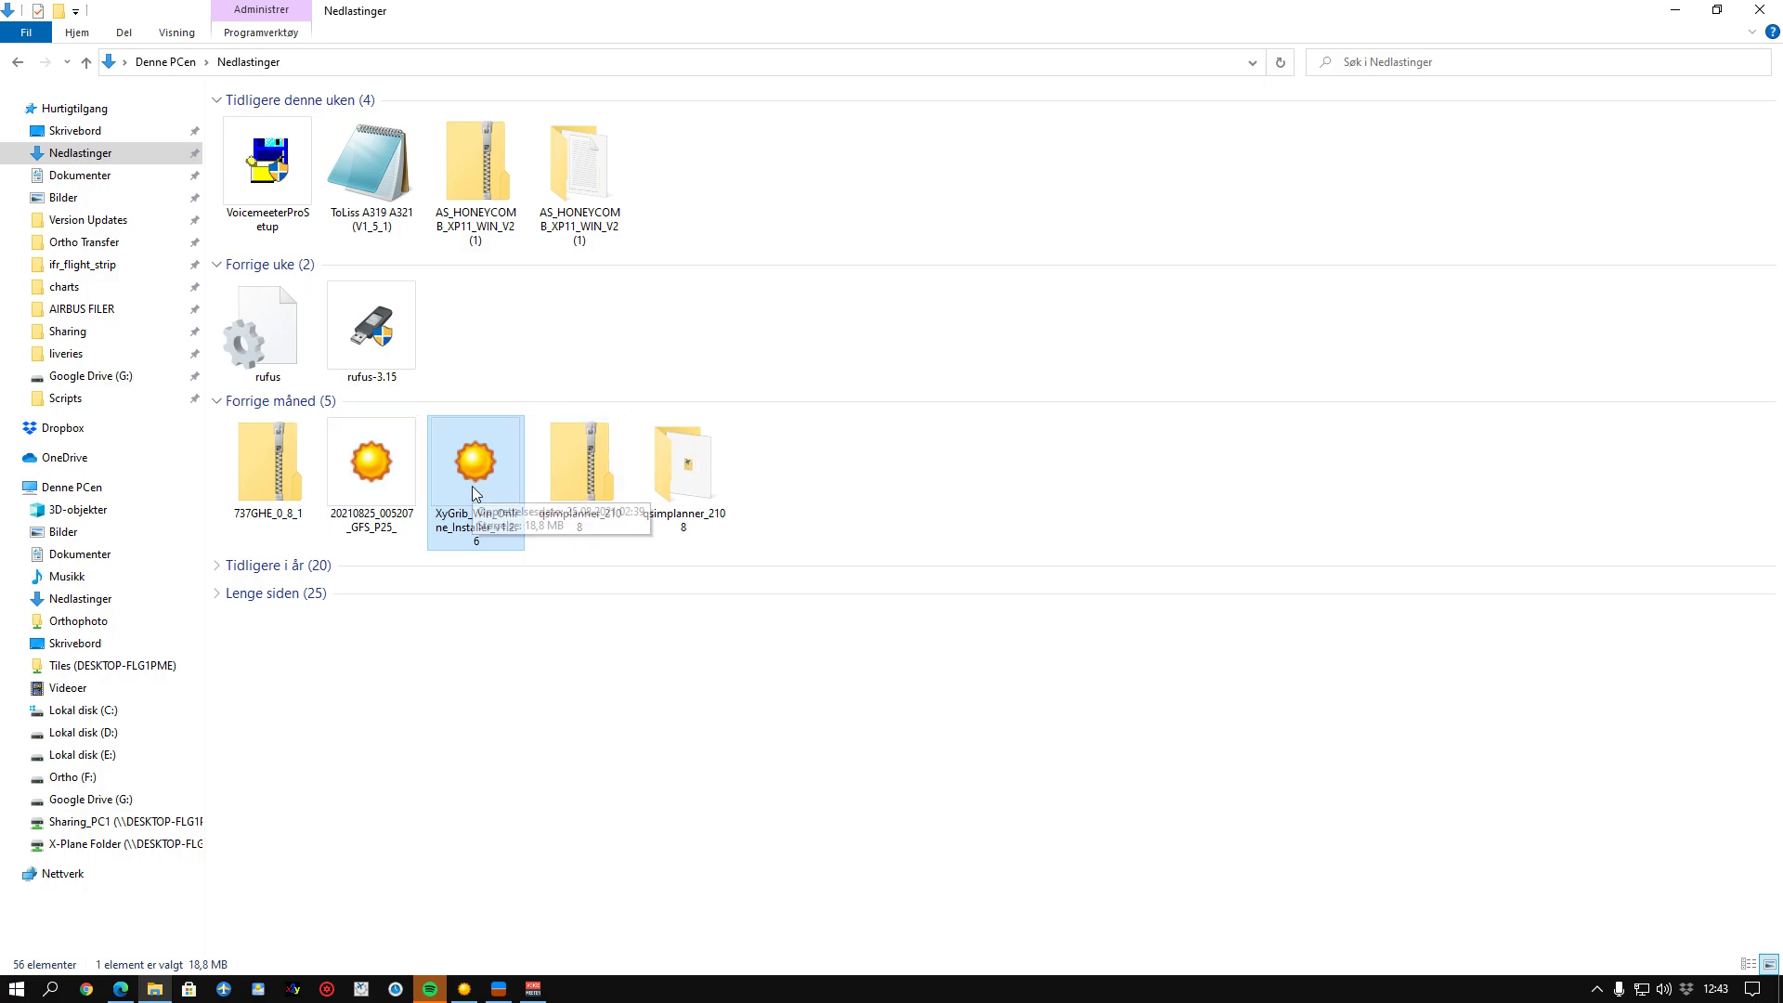
click(360, 465)
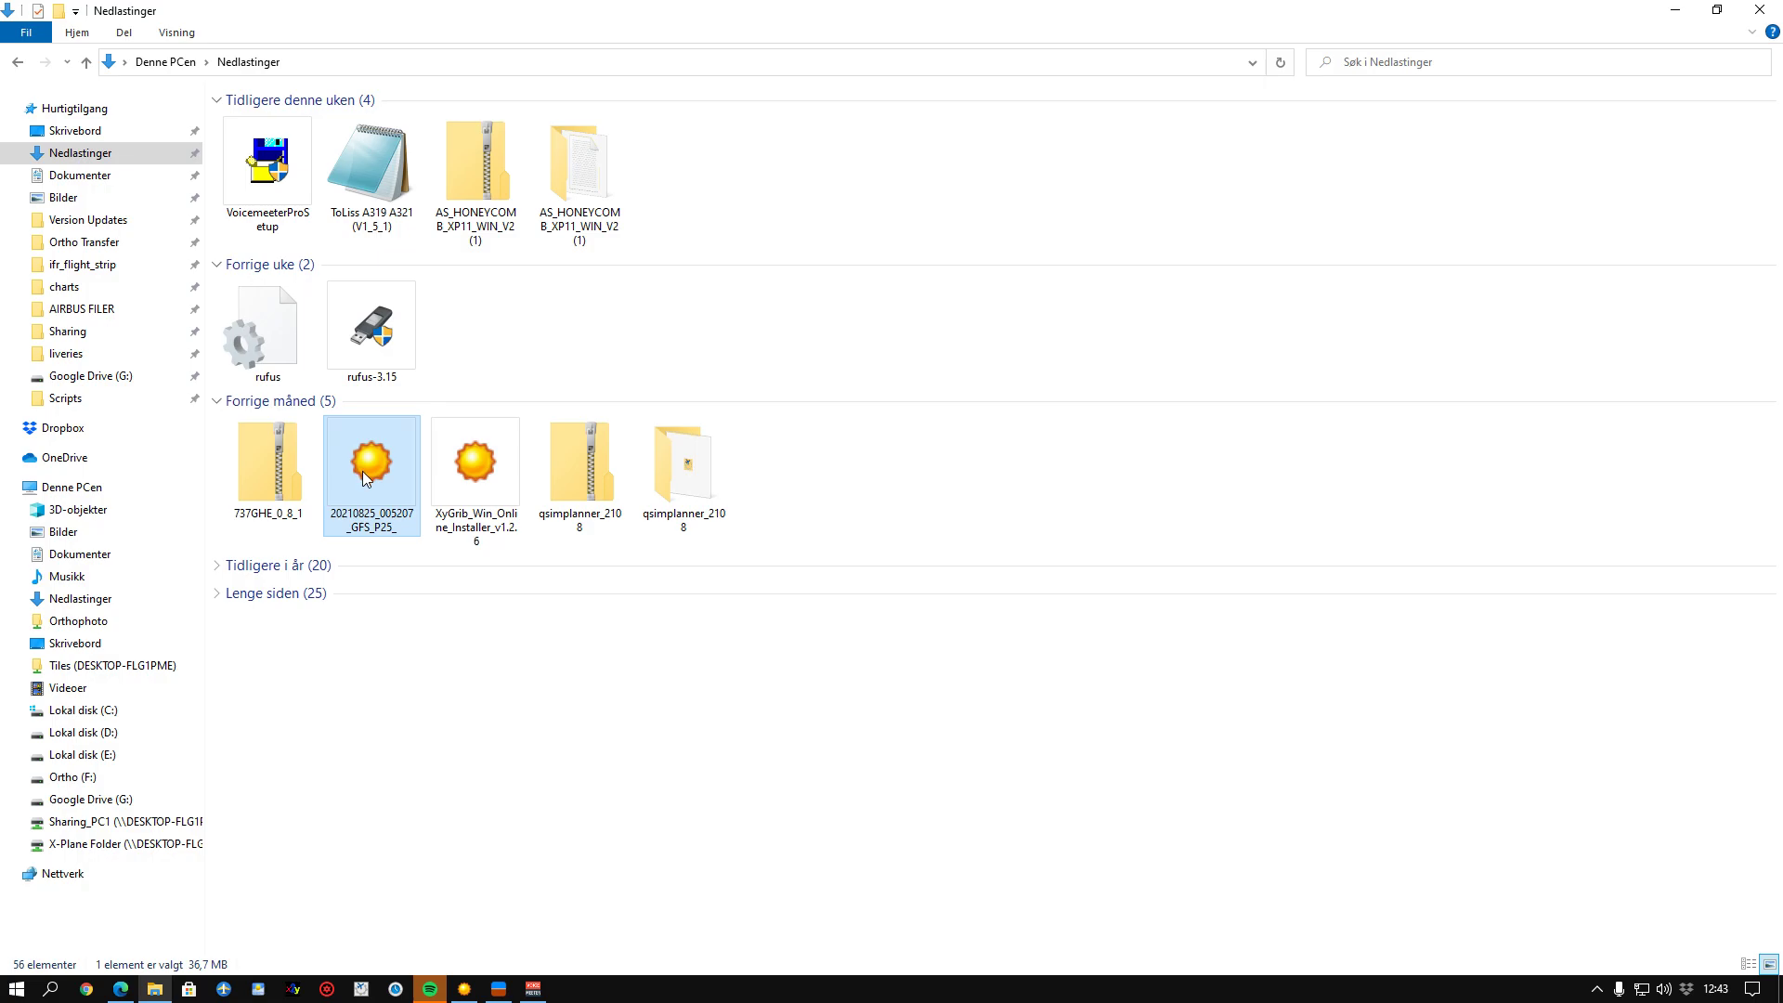
right_click(364, 476)
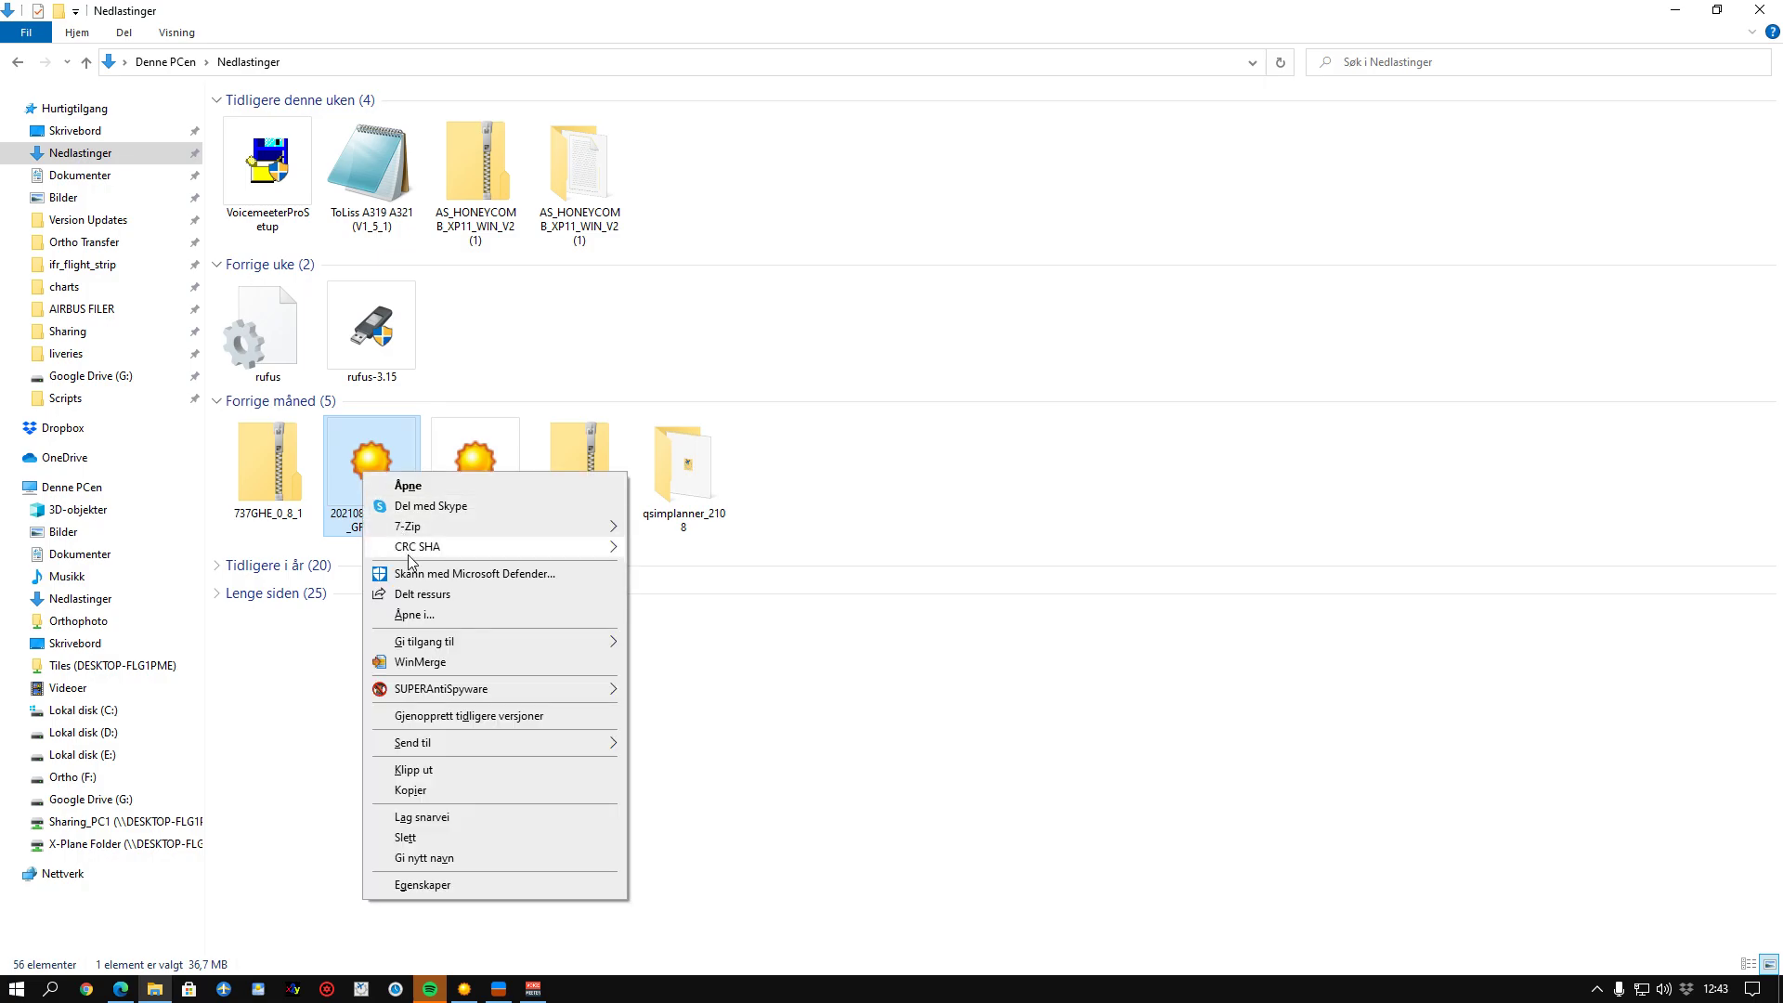
click(446, 859)
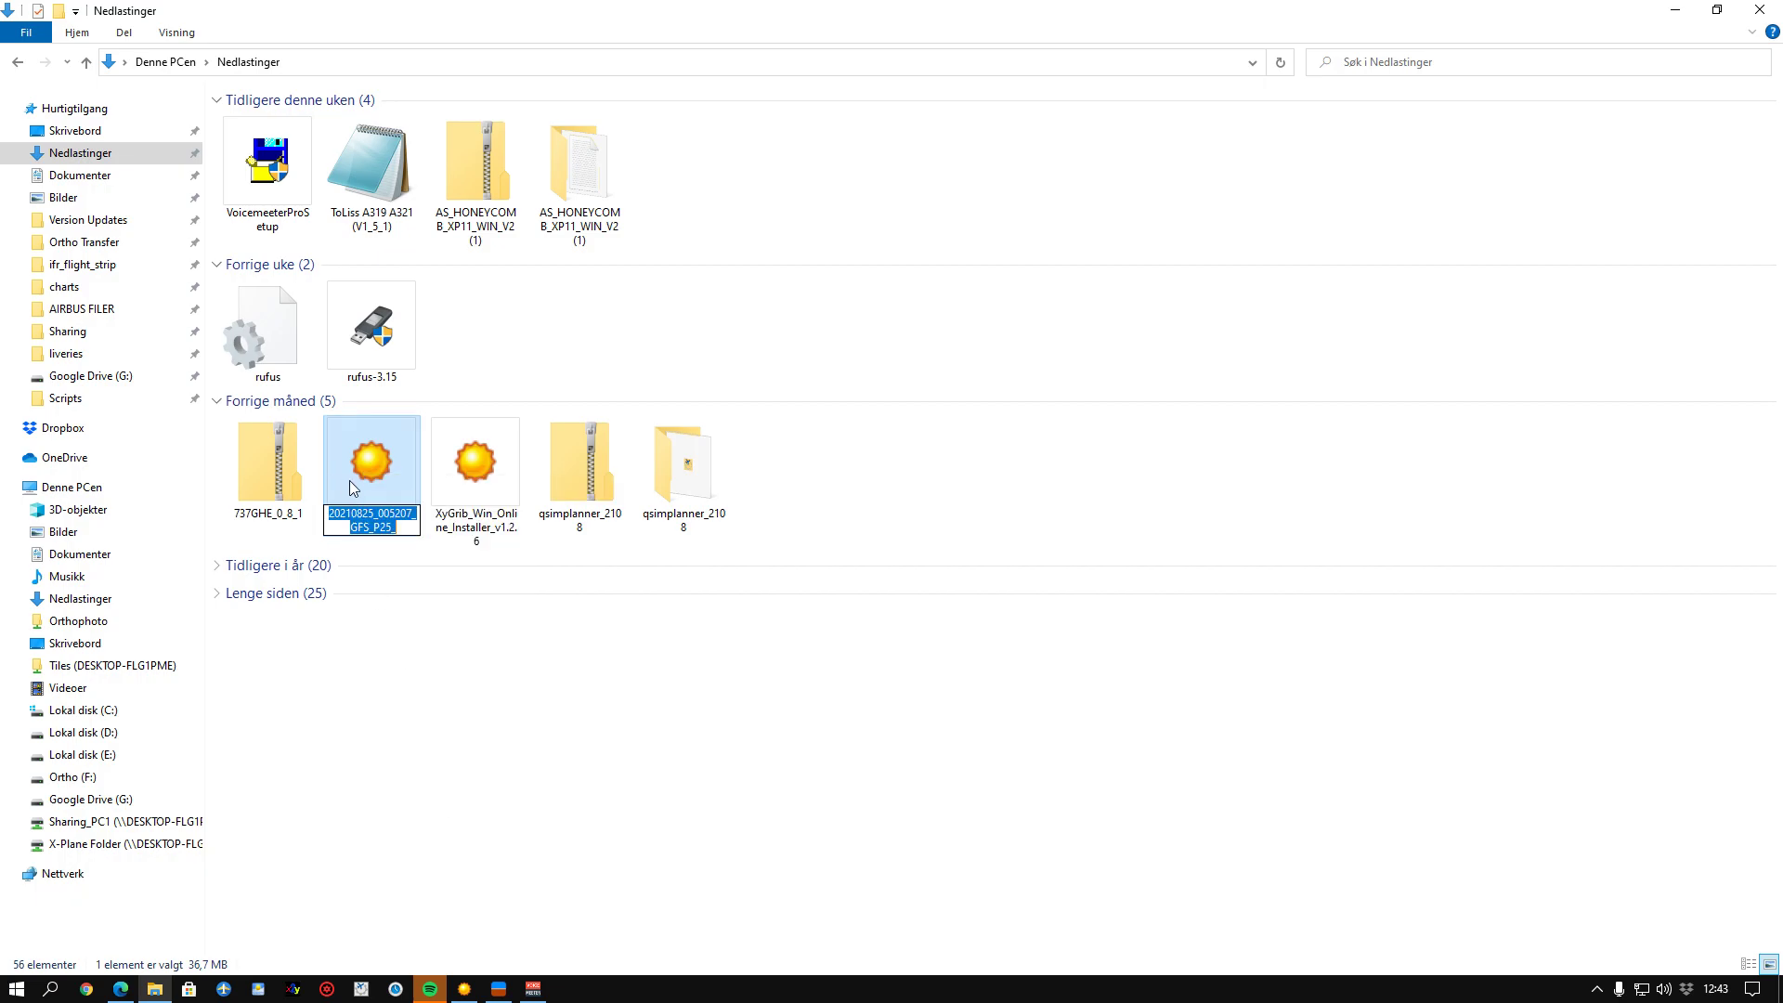
click(404, 534)
key(BackSpace)
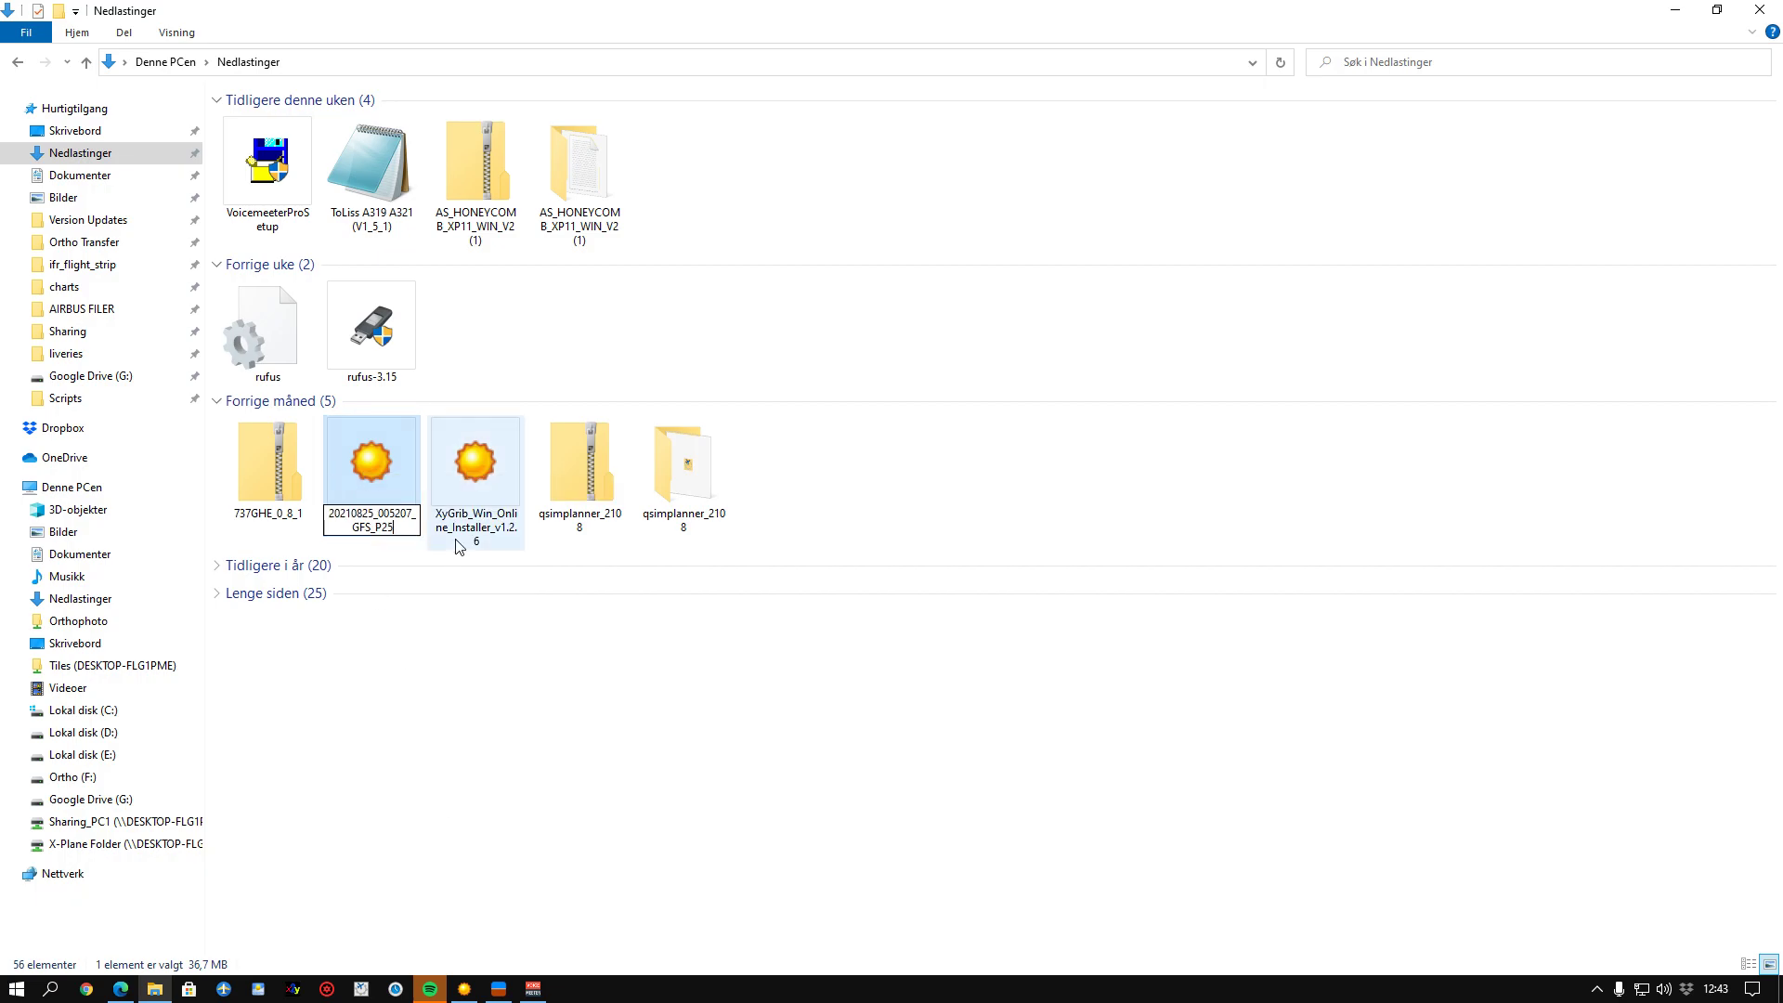
text(.grip)
text(12)
key(BackSpace)
key(BackSpace)
text(2)
key(Return)
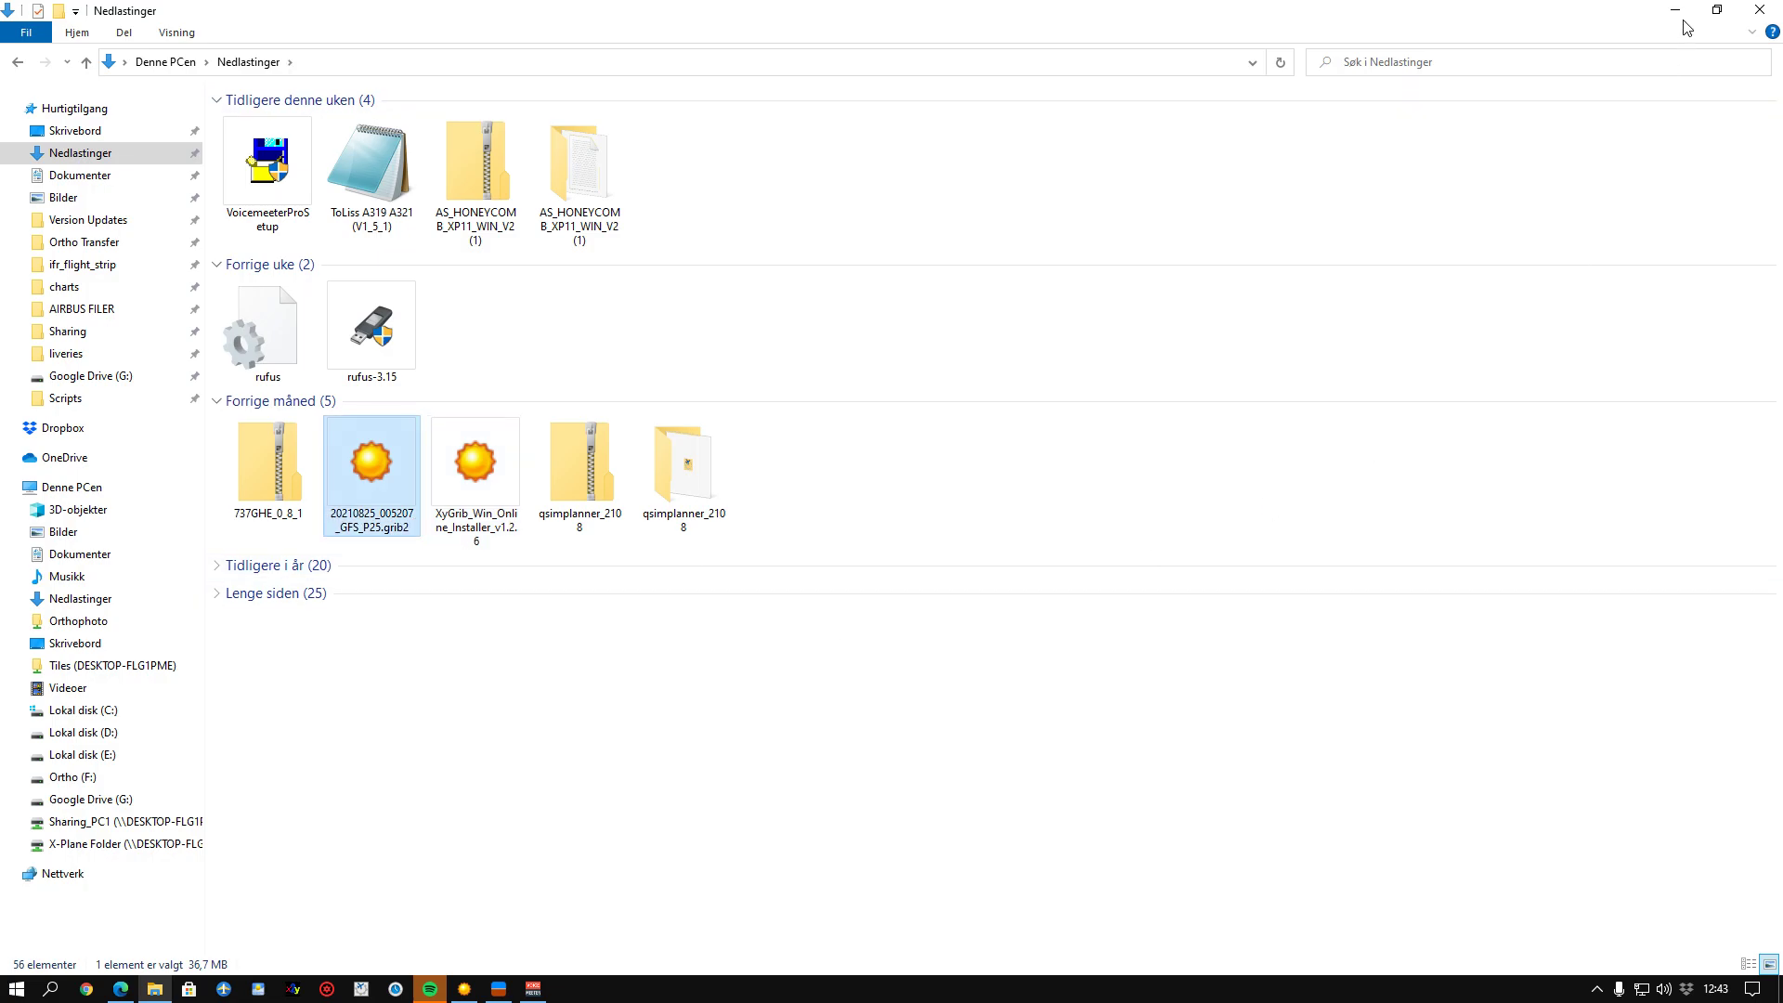
click(1682, 15)
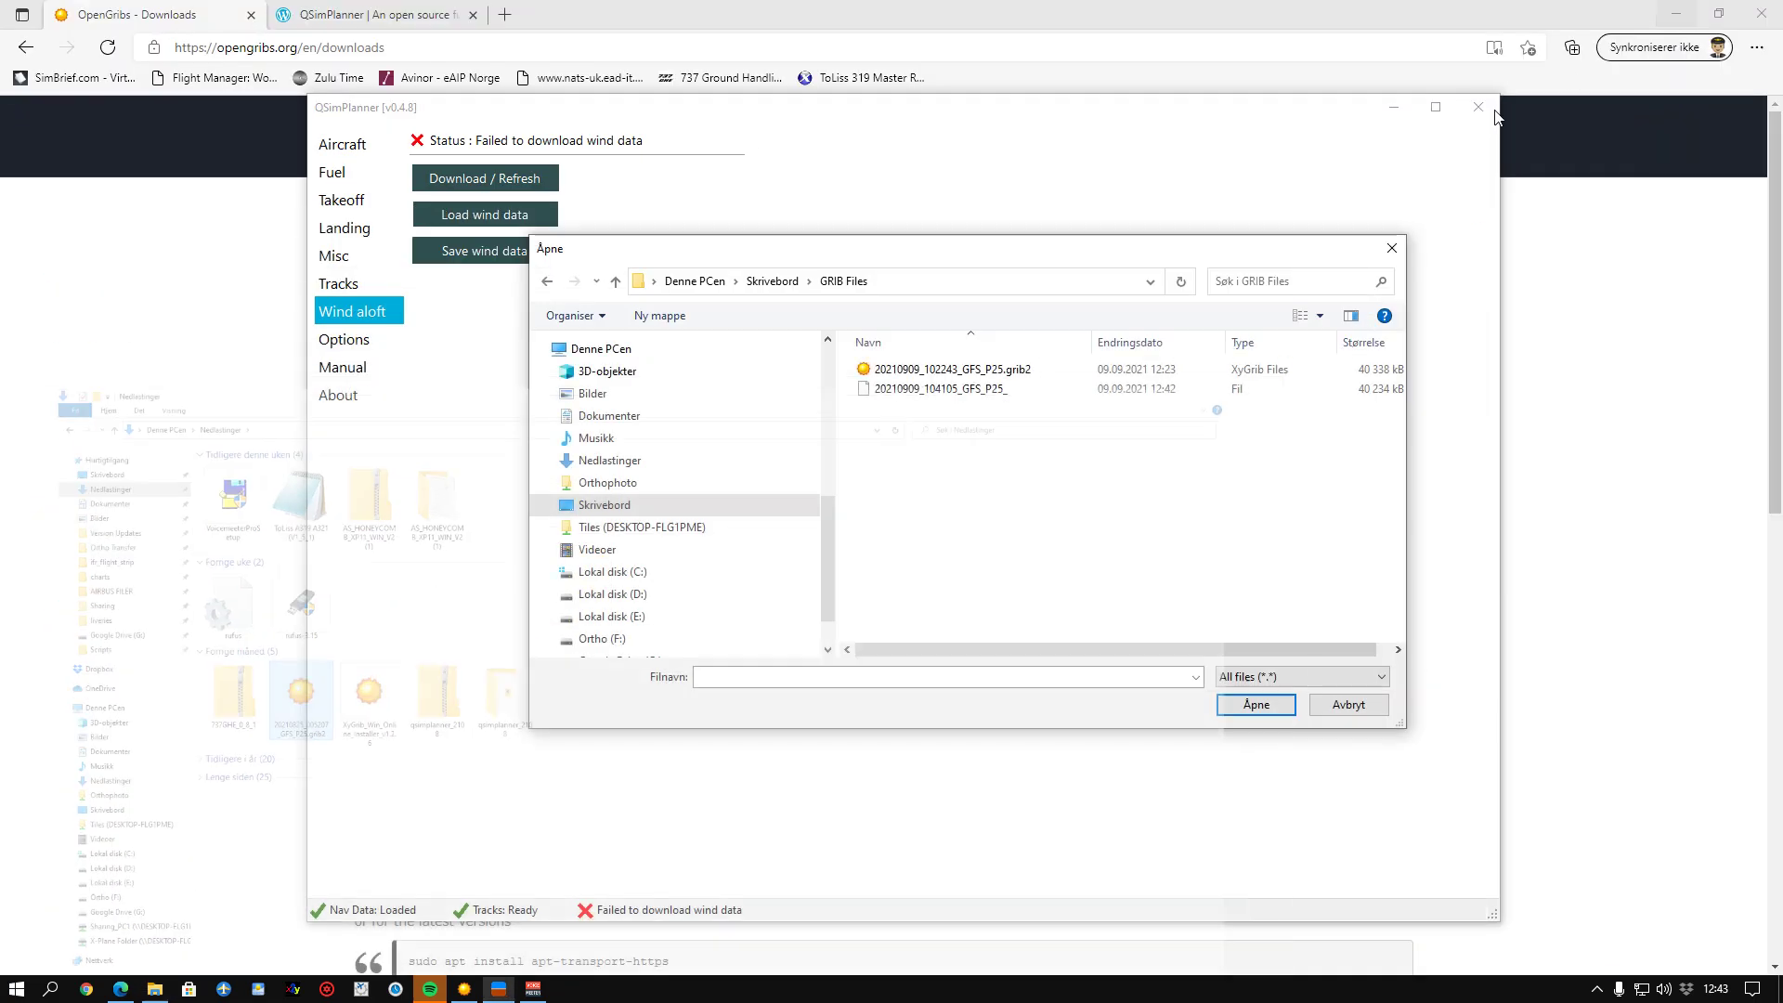
Step: Refresh the GRIB Files folder and load 20210909_104105_GFS_P25_ as wind aloft data
right_click(943, 454)
click(1003, 533)
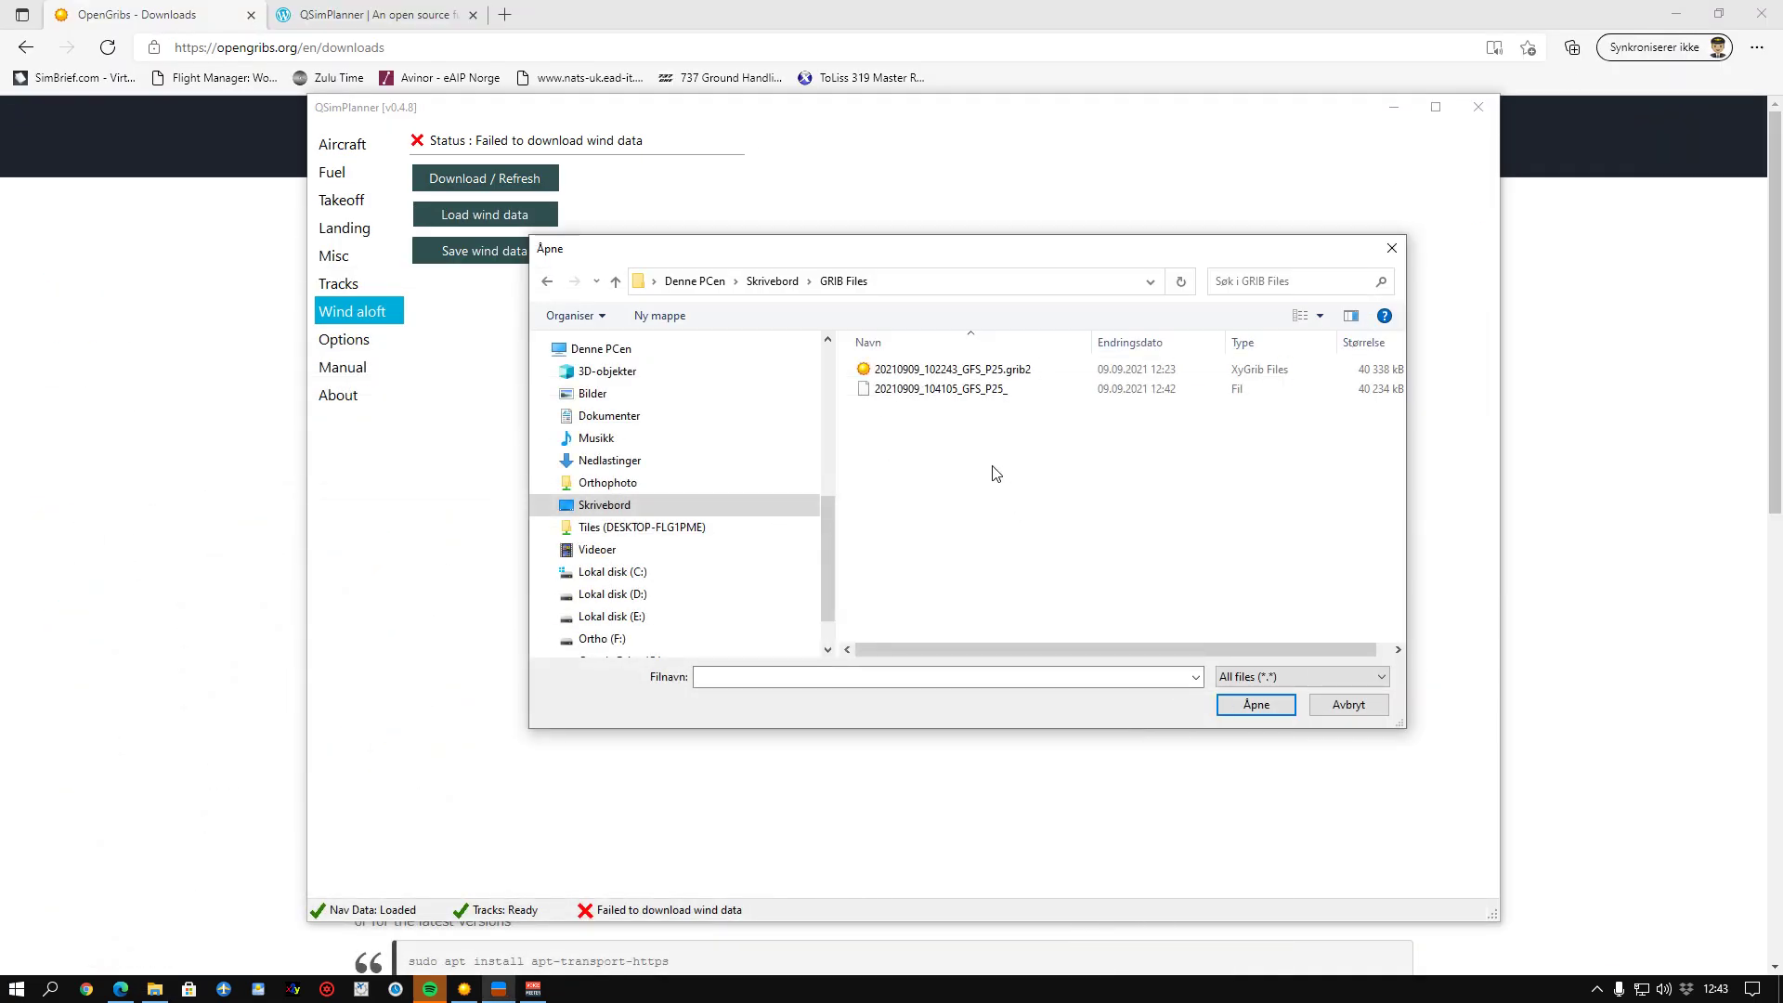
click(1240, 388)
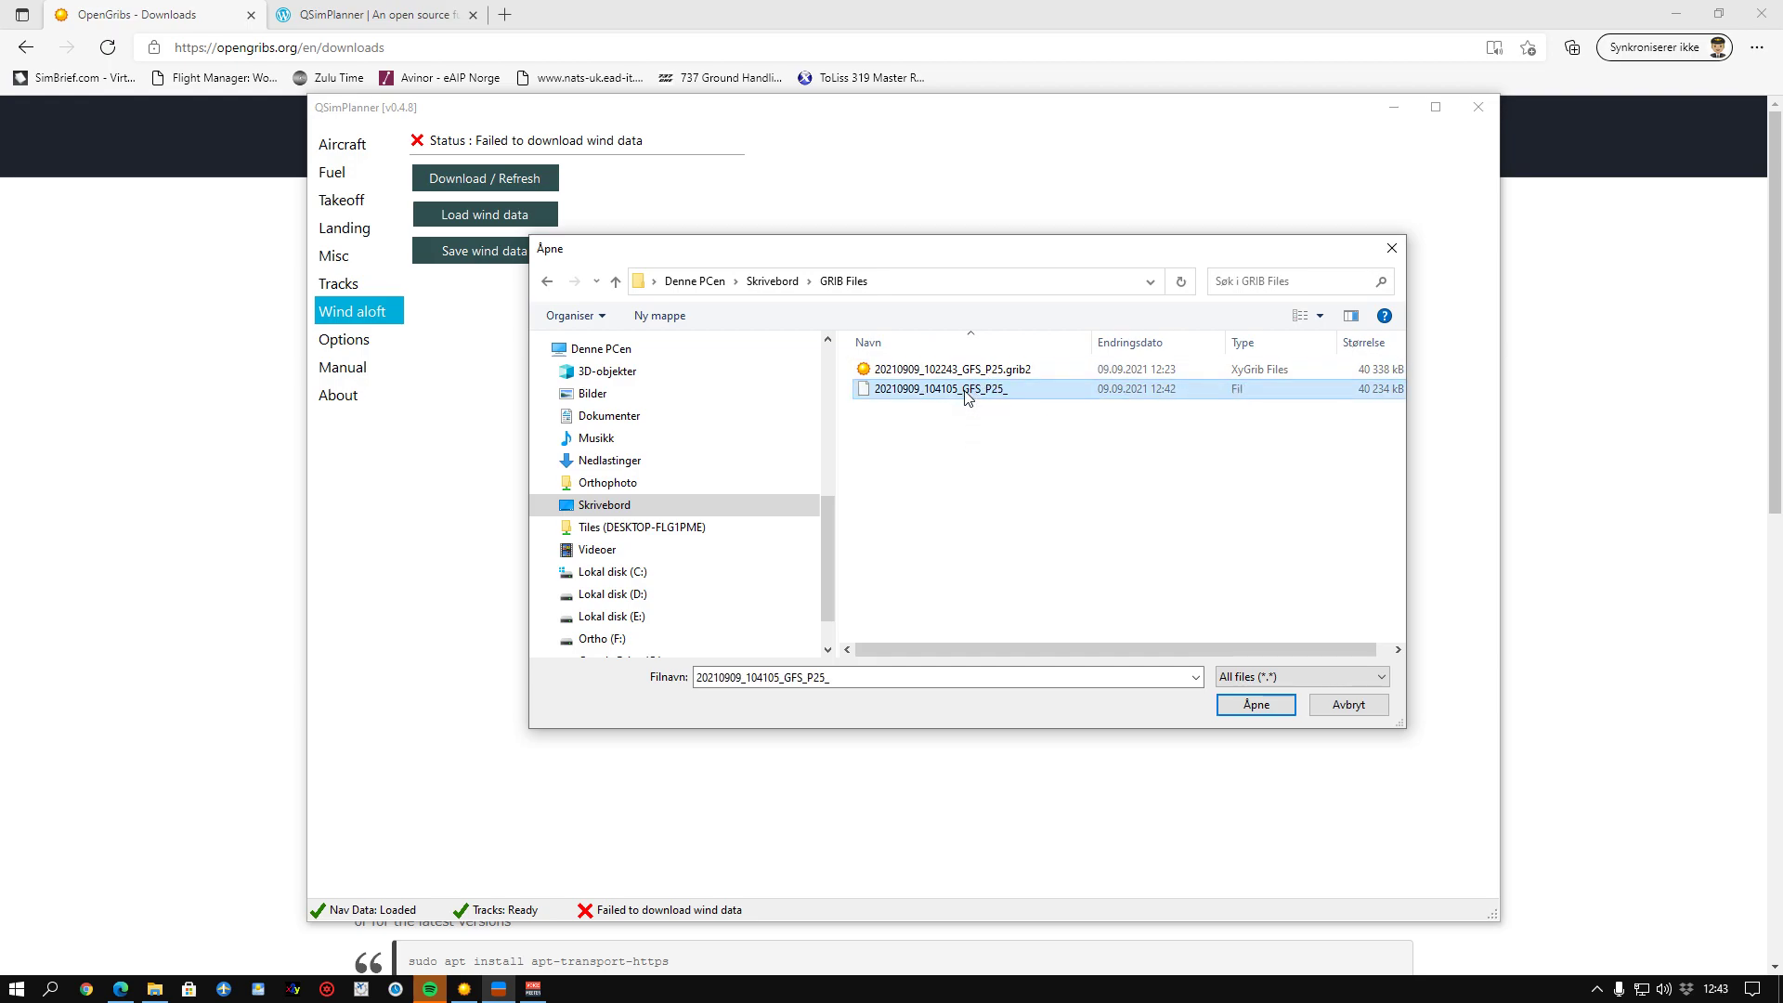
click(990, 433)
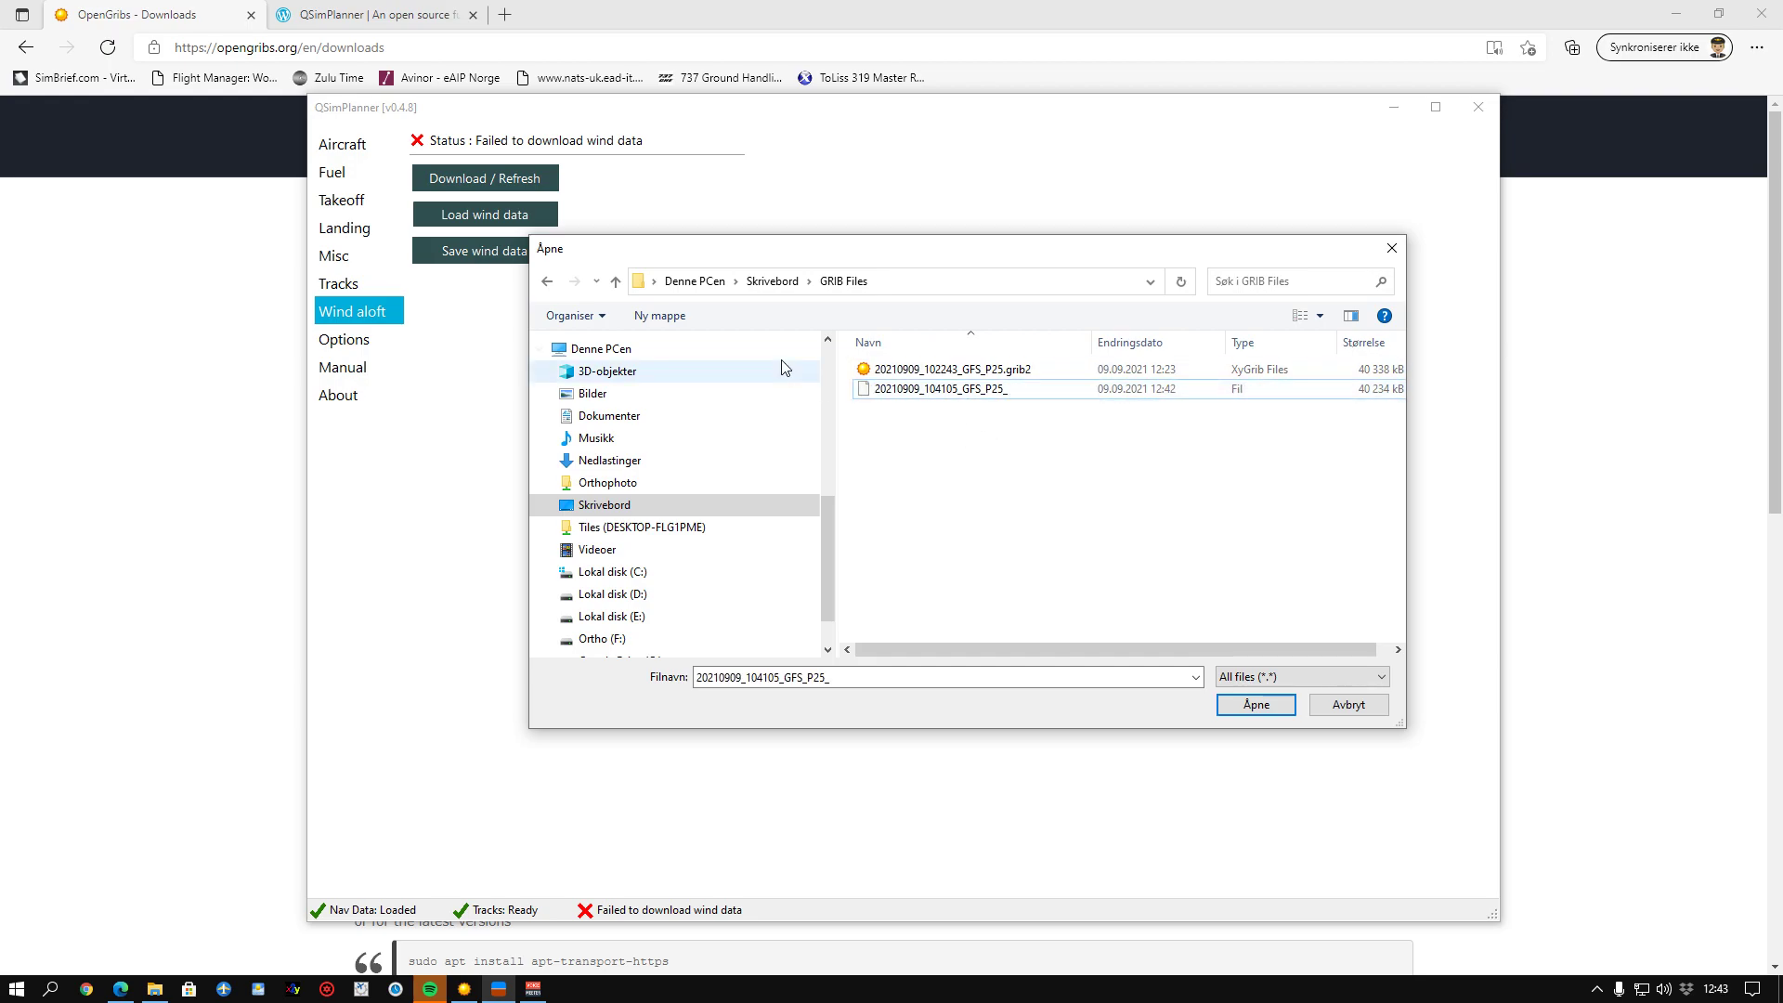
click(771, 281)
double_click(1235, 531)
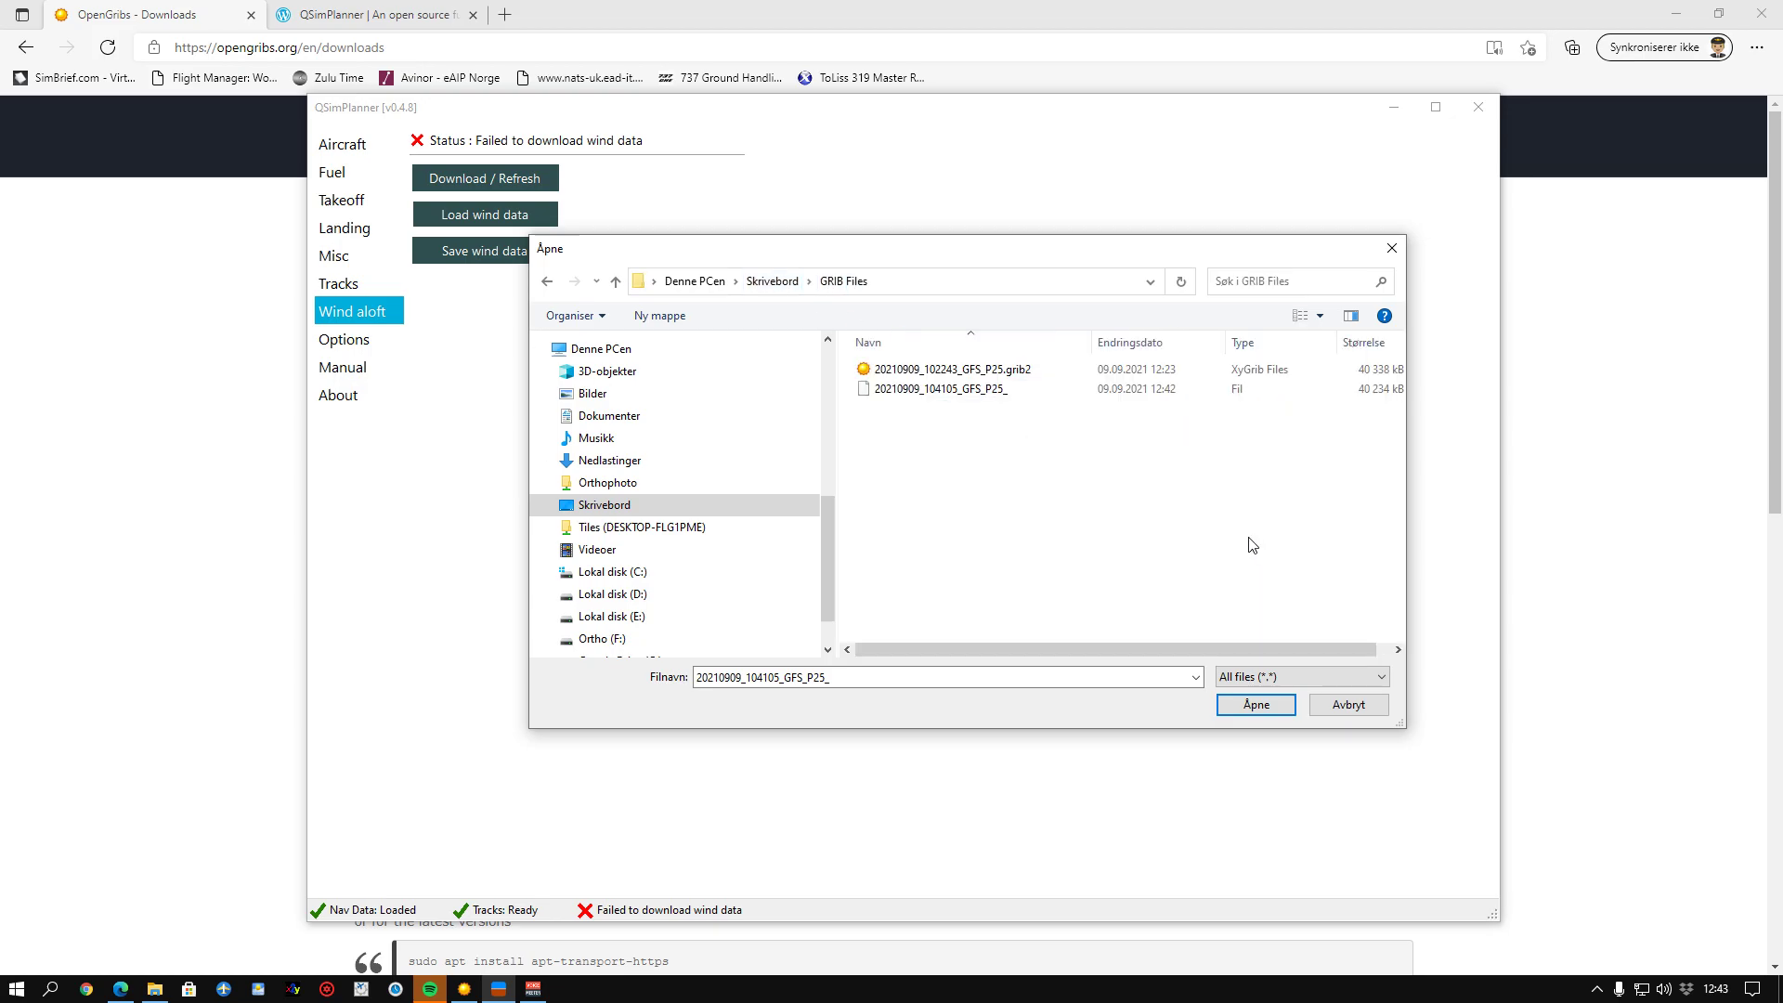
click(925, 393)
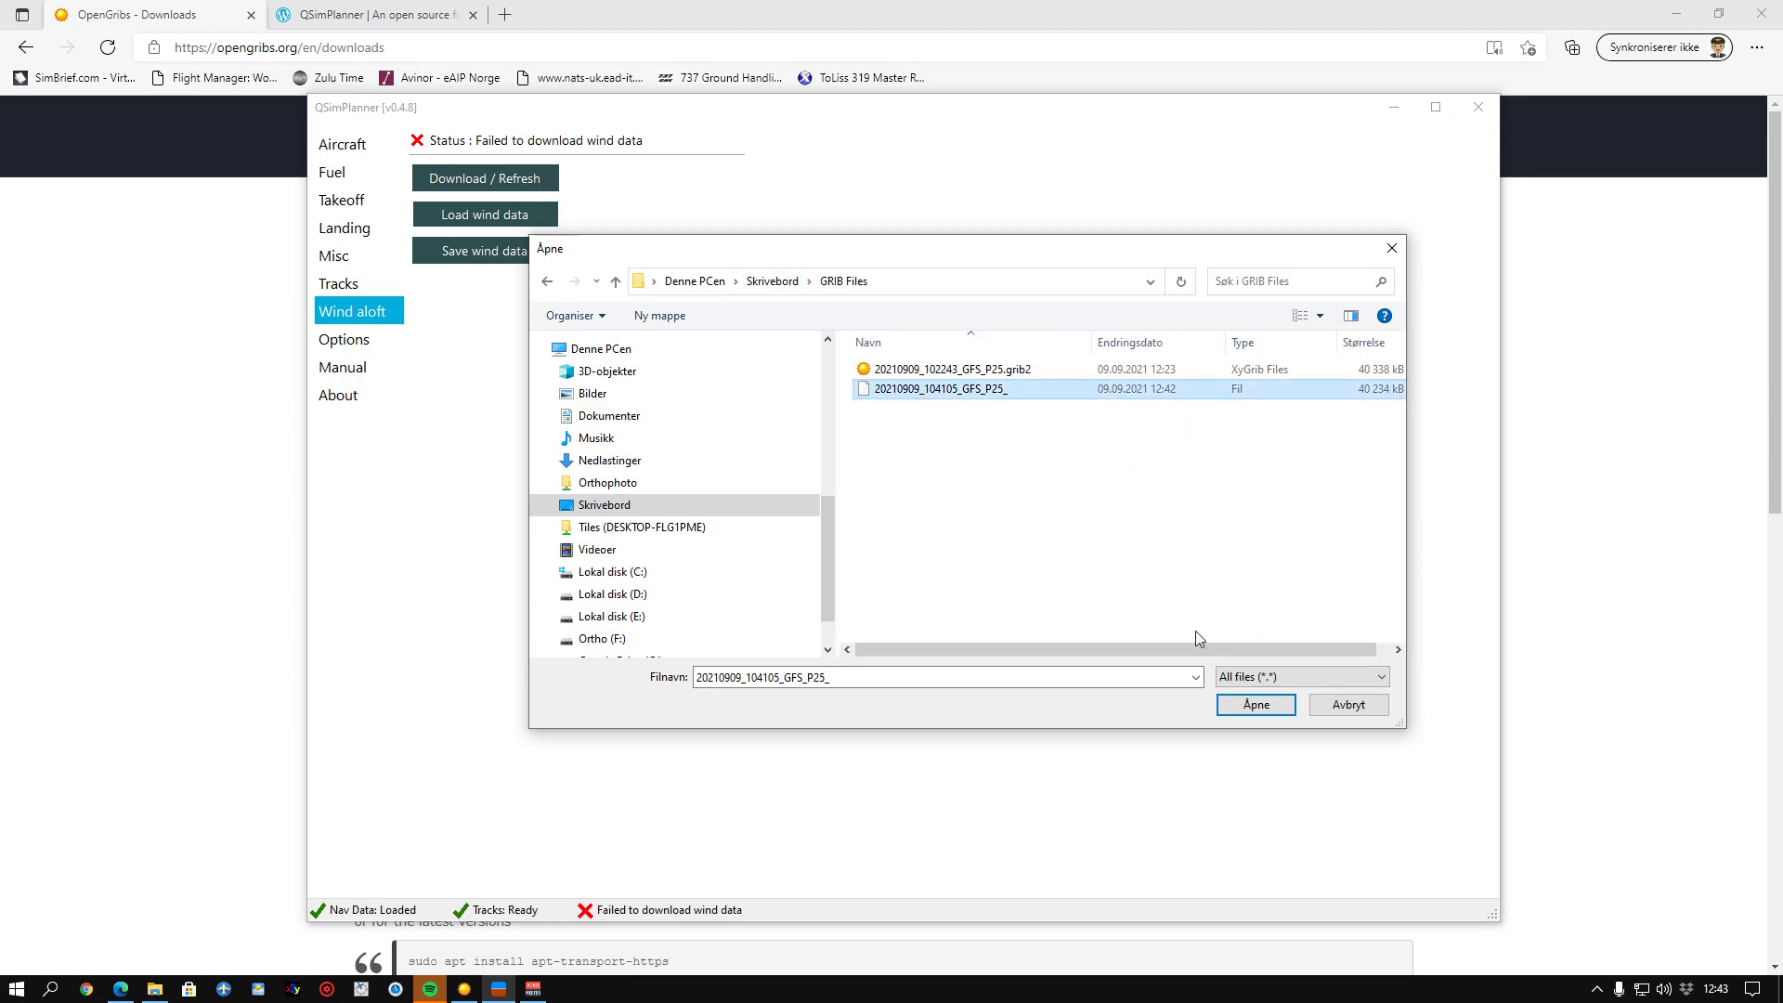
click(1256, 704)
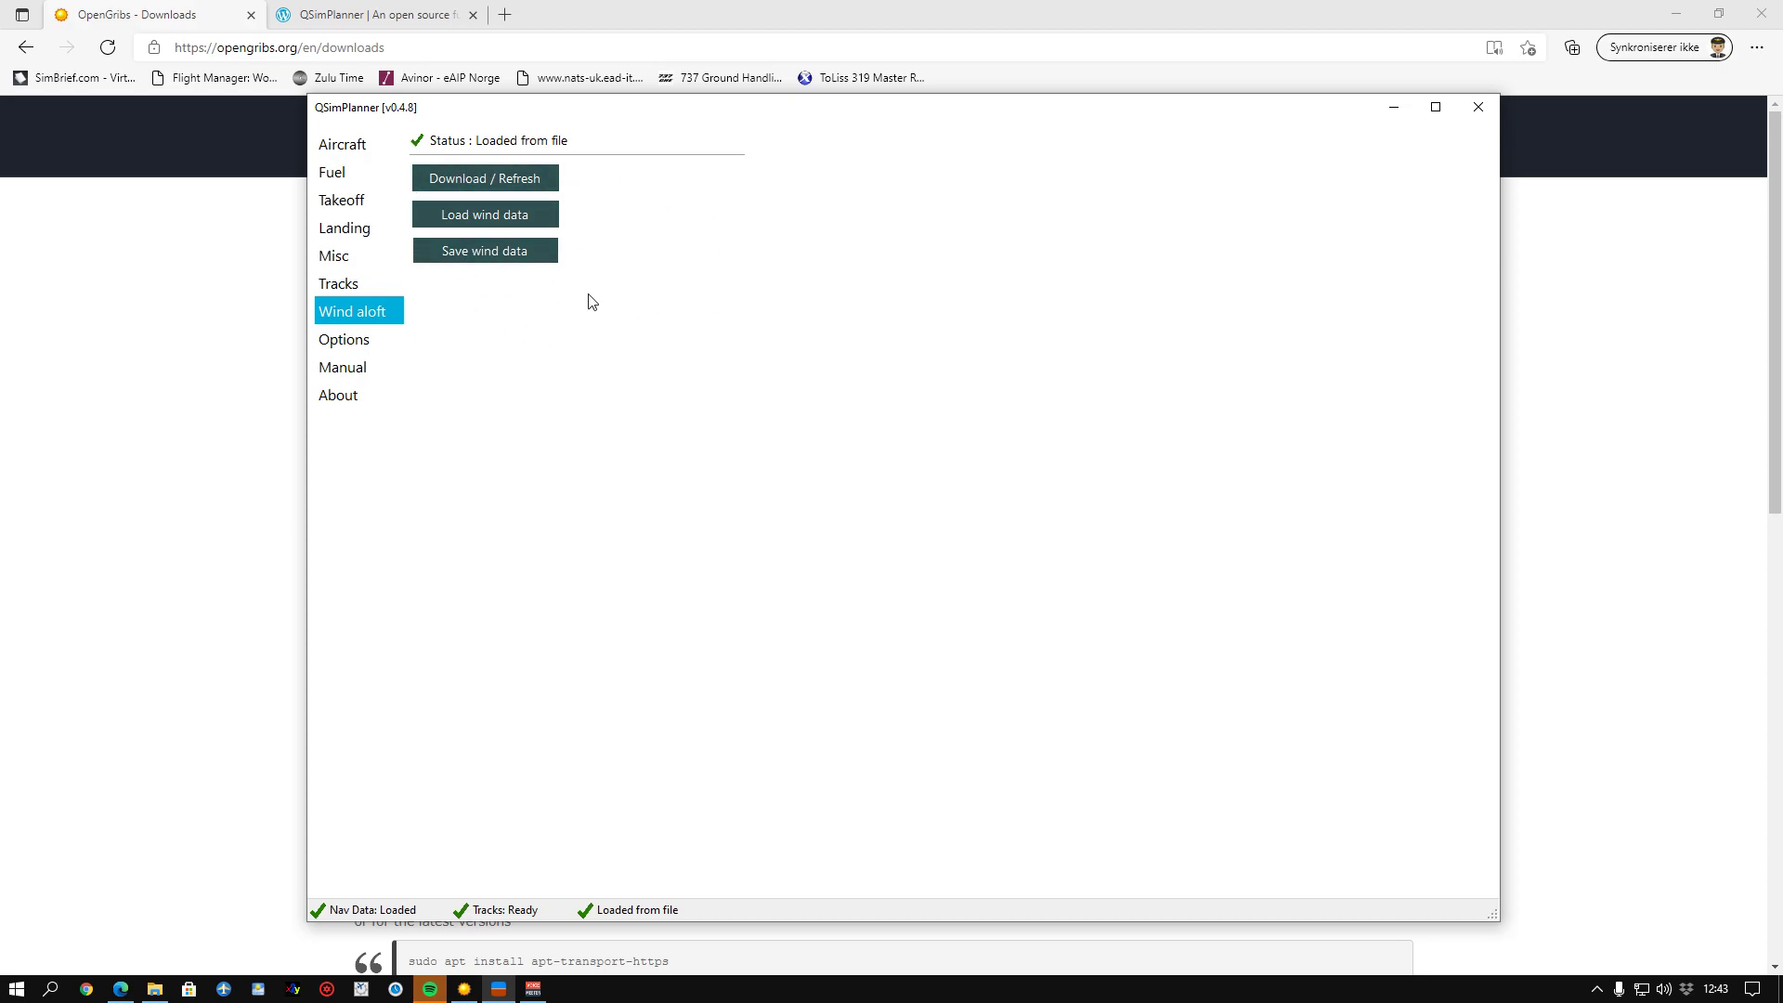
Step: On the Takeoff page, replace airport ENGM with EGKK and download its METAR
click(338, 206)
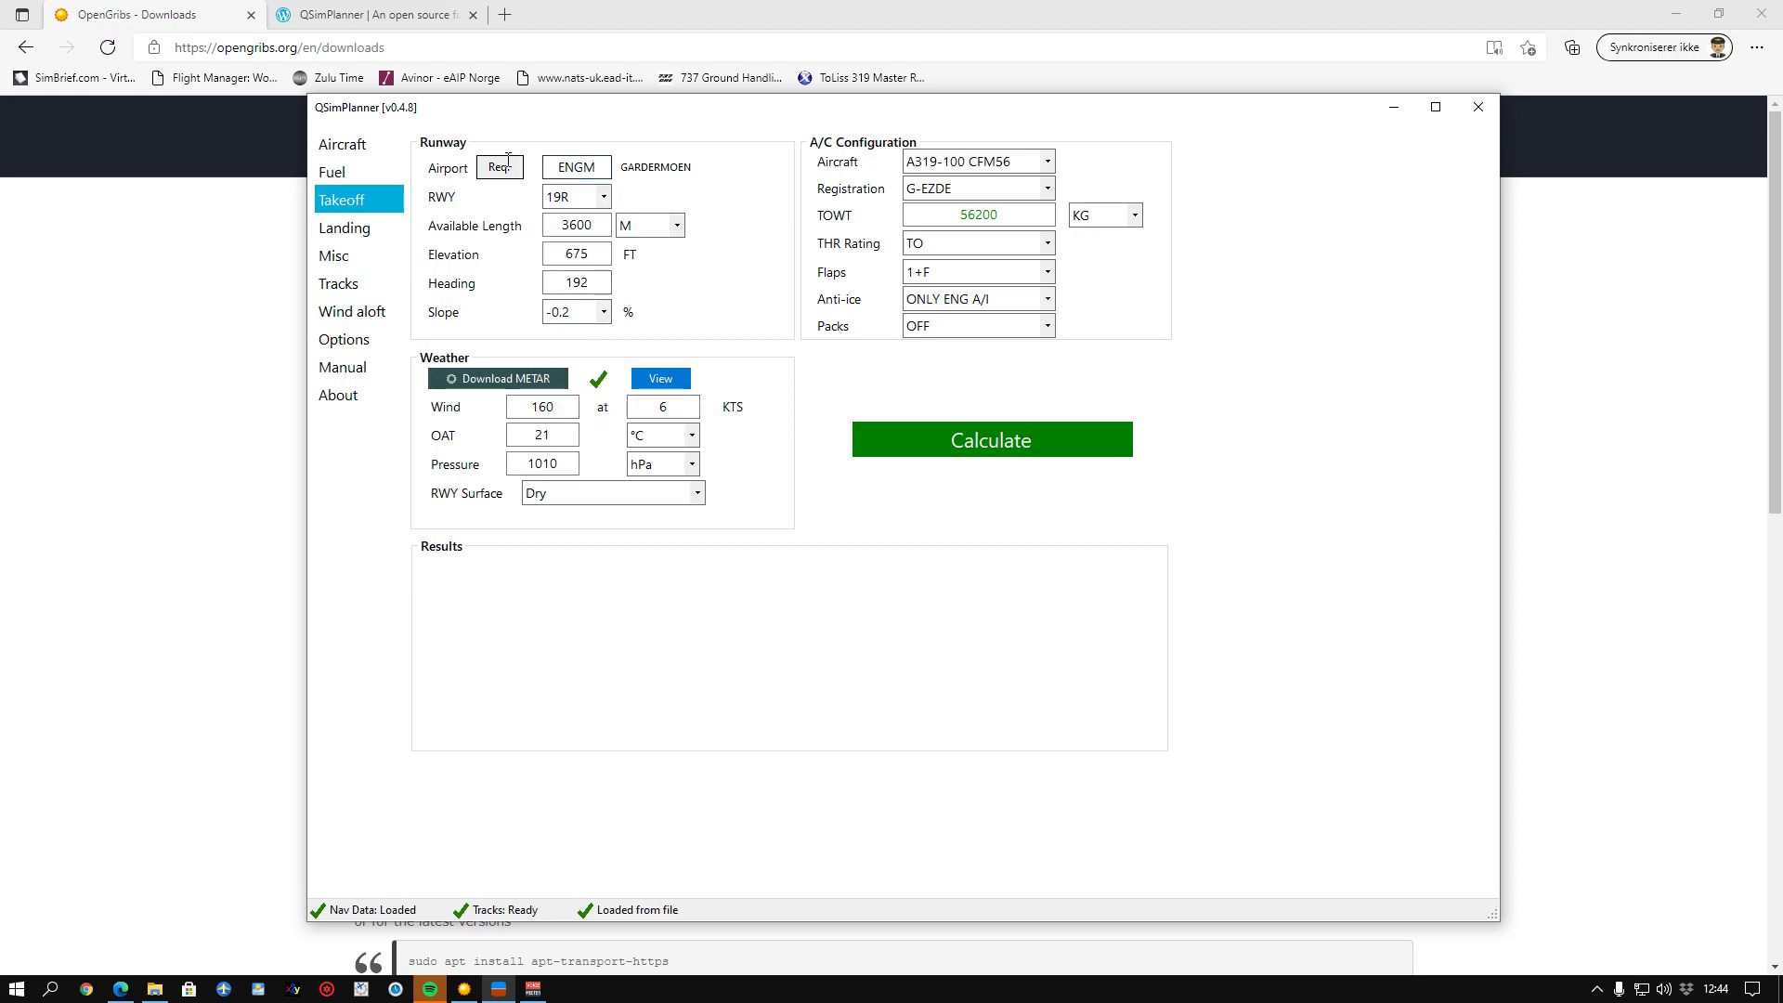
double_click(595, 168)
text(EGKK)
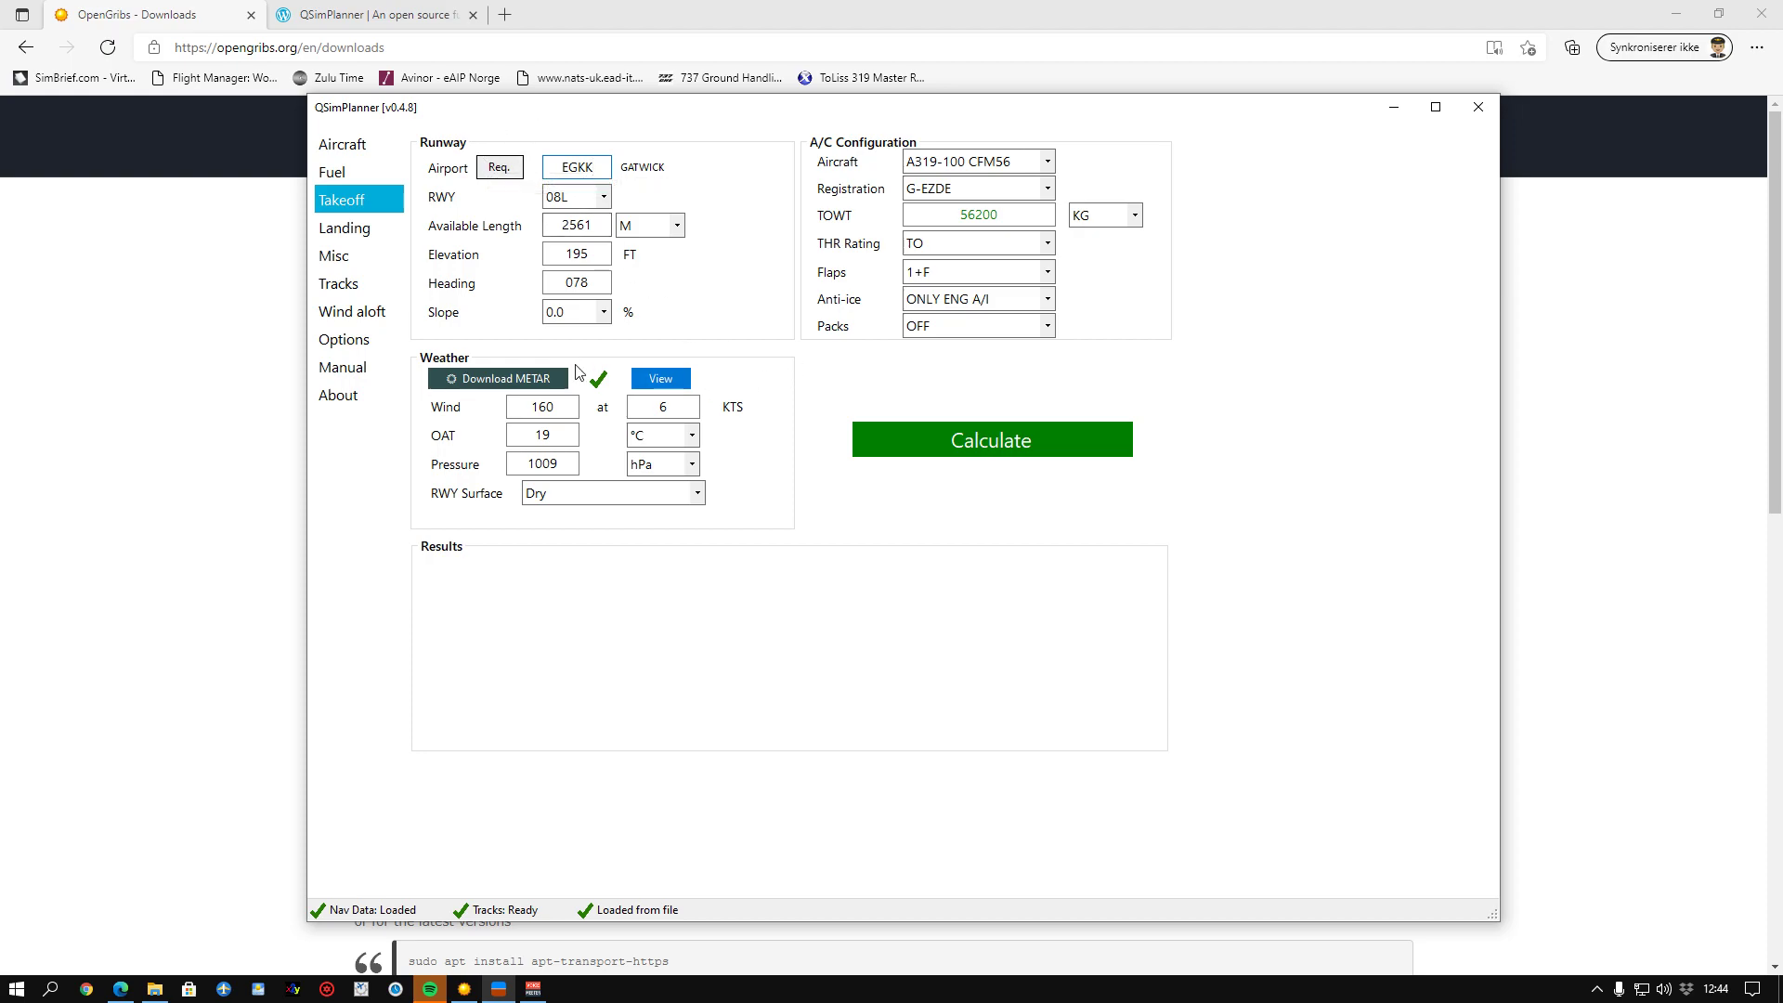
click(525, 378)
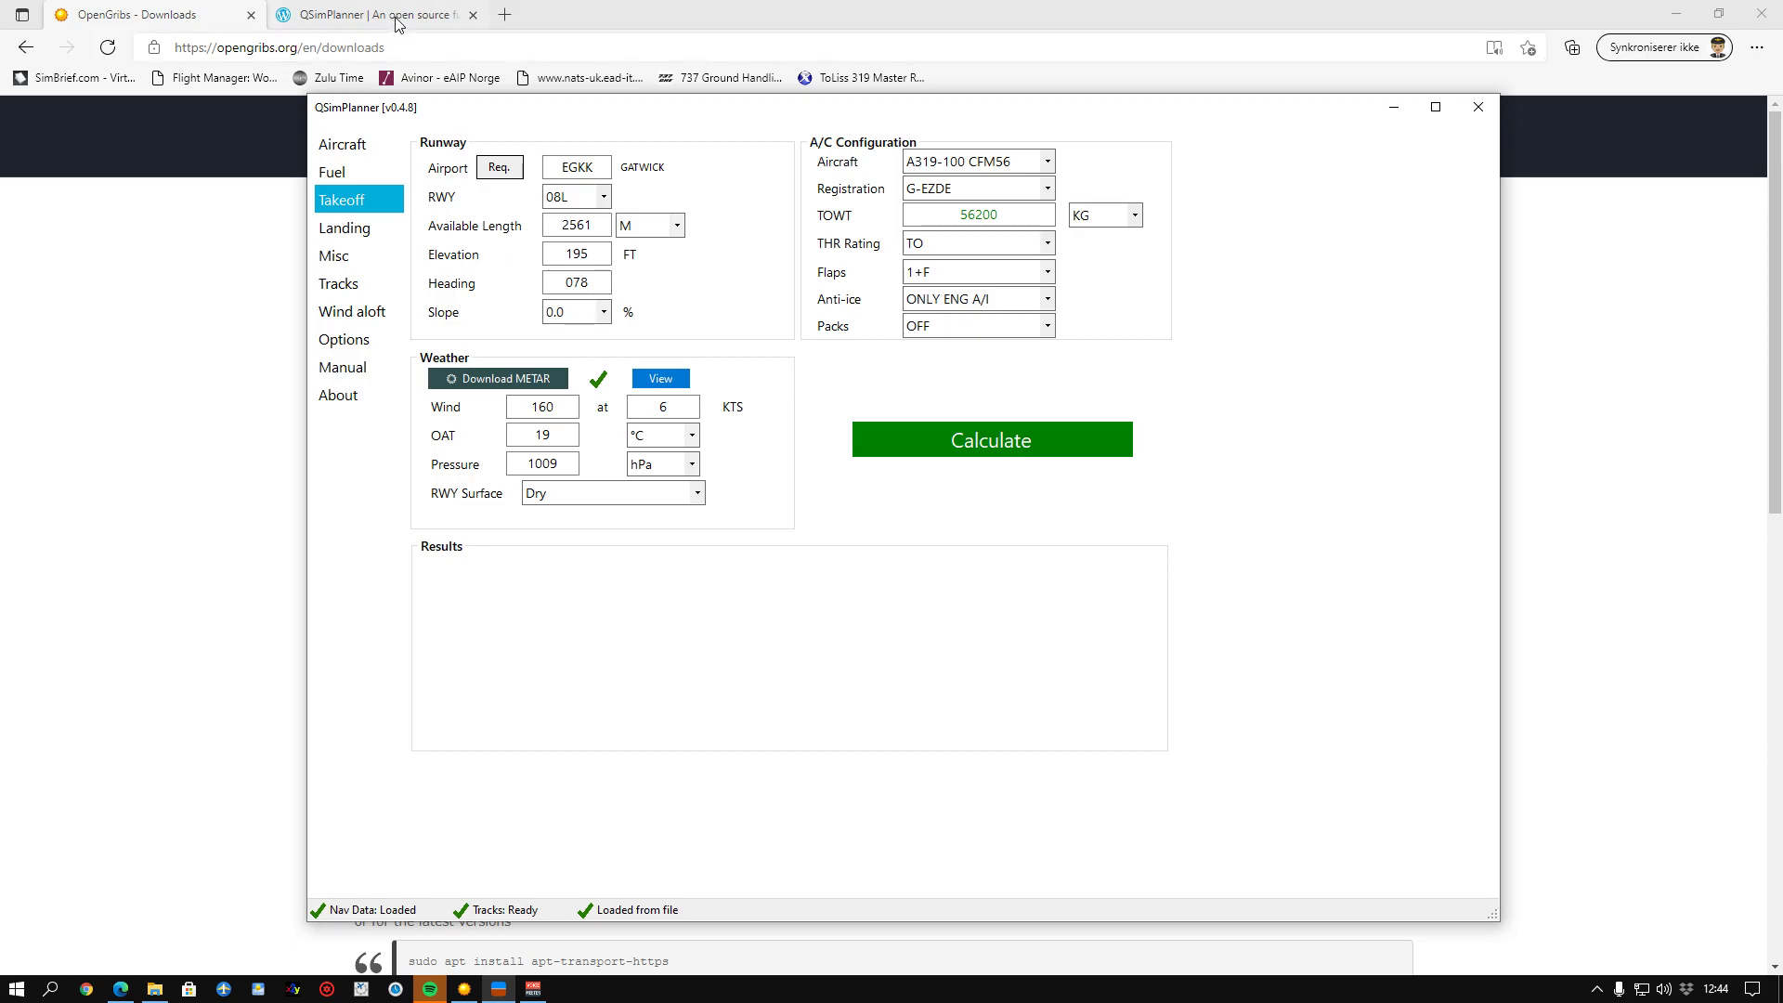
Step: Search 'metar egkk' in Edge, open the metar-taf.com Gatwick page, then minimize the browser
click(338, 54)
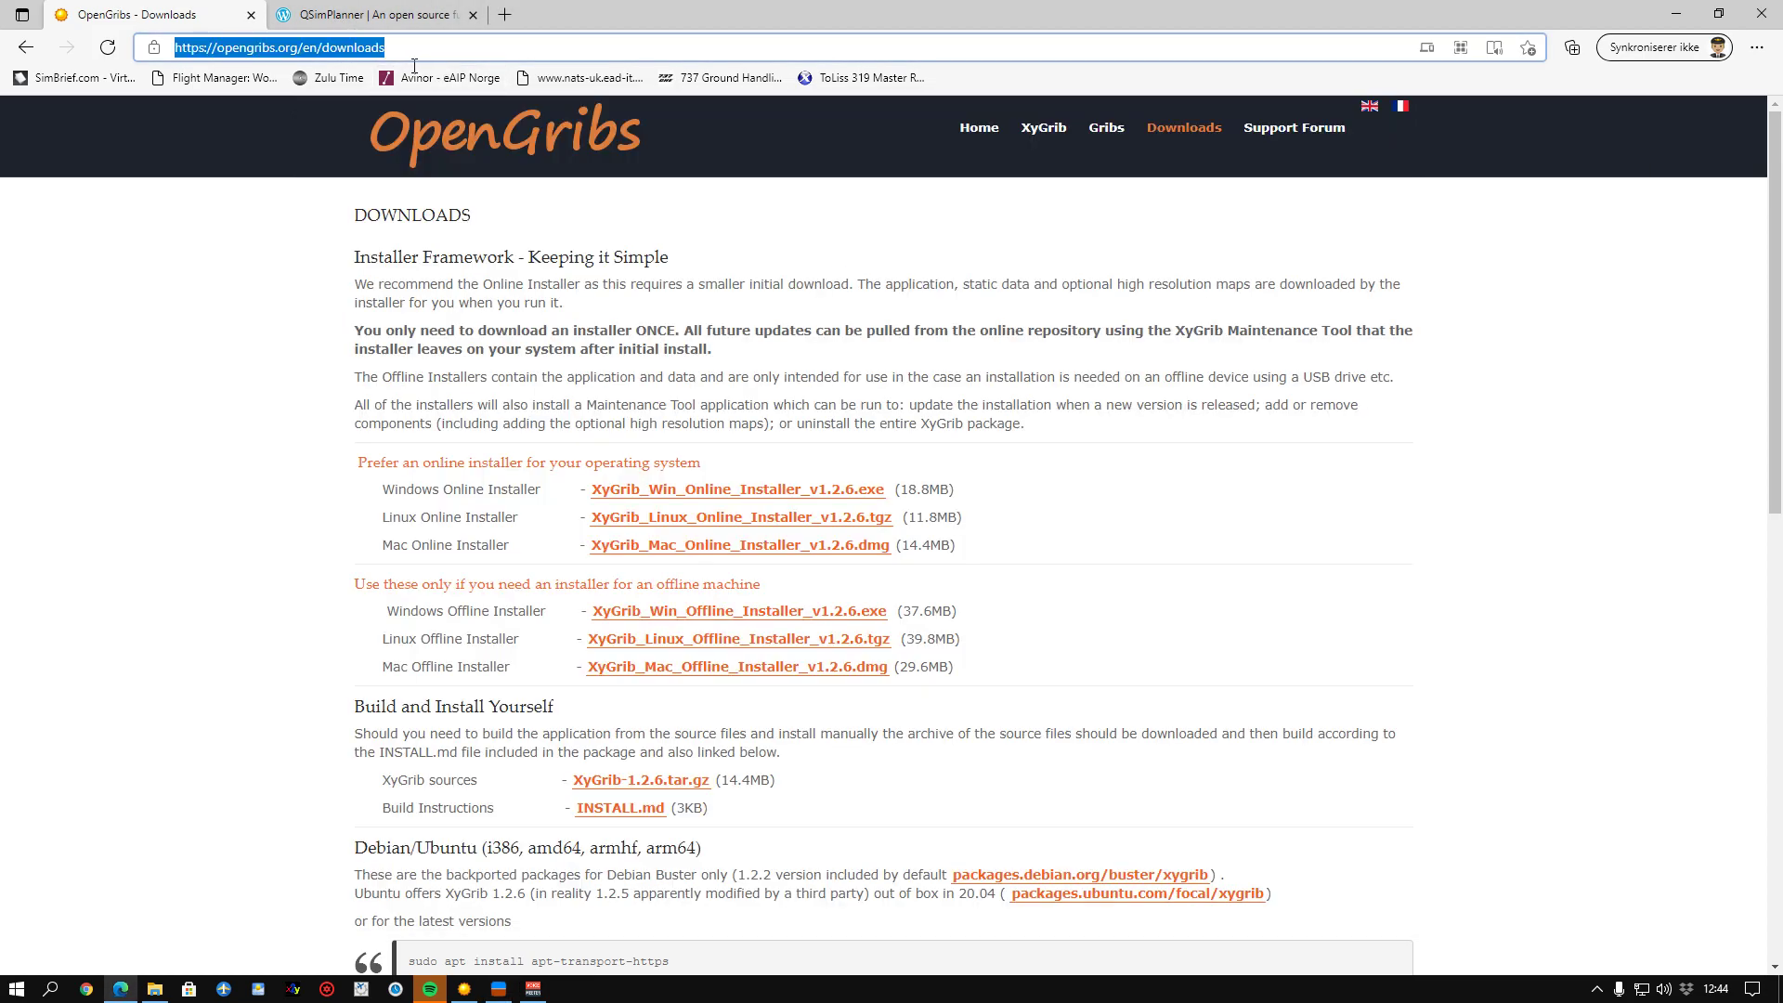
text(metar eg)
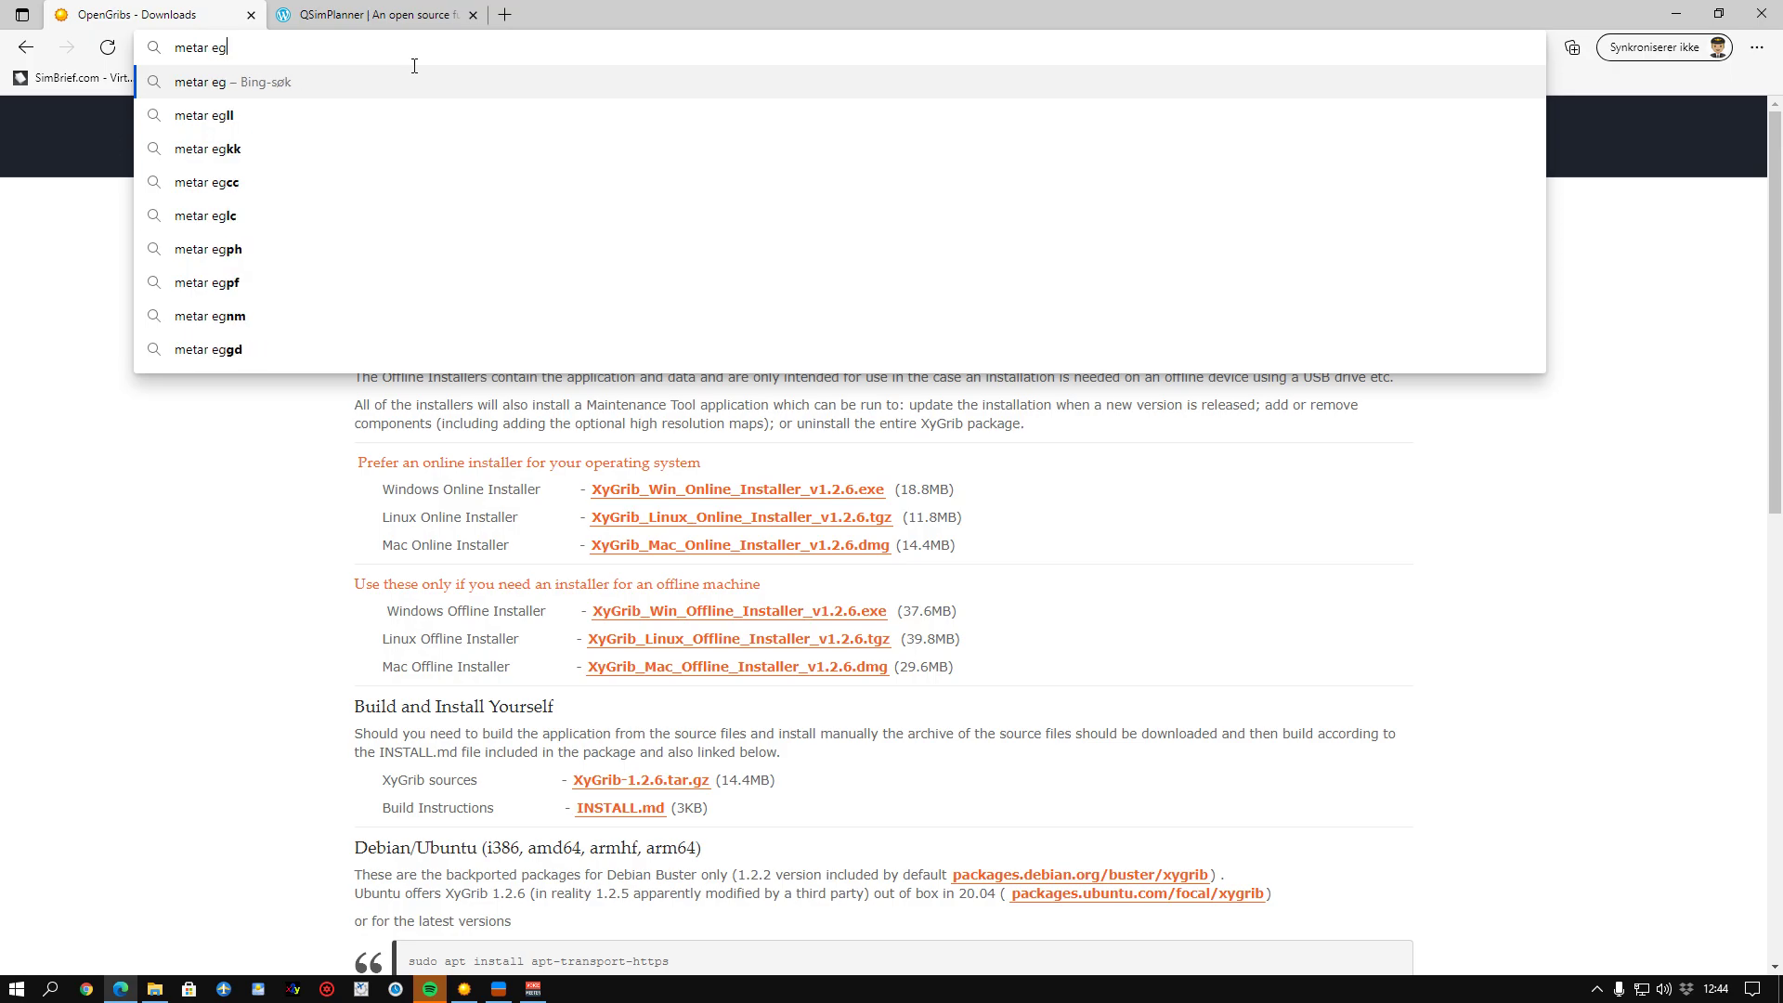
text(kk)
key(Return)
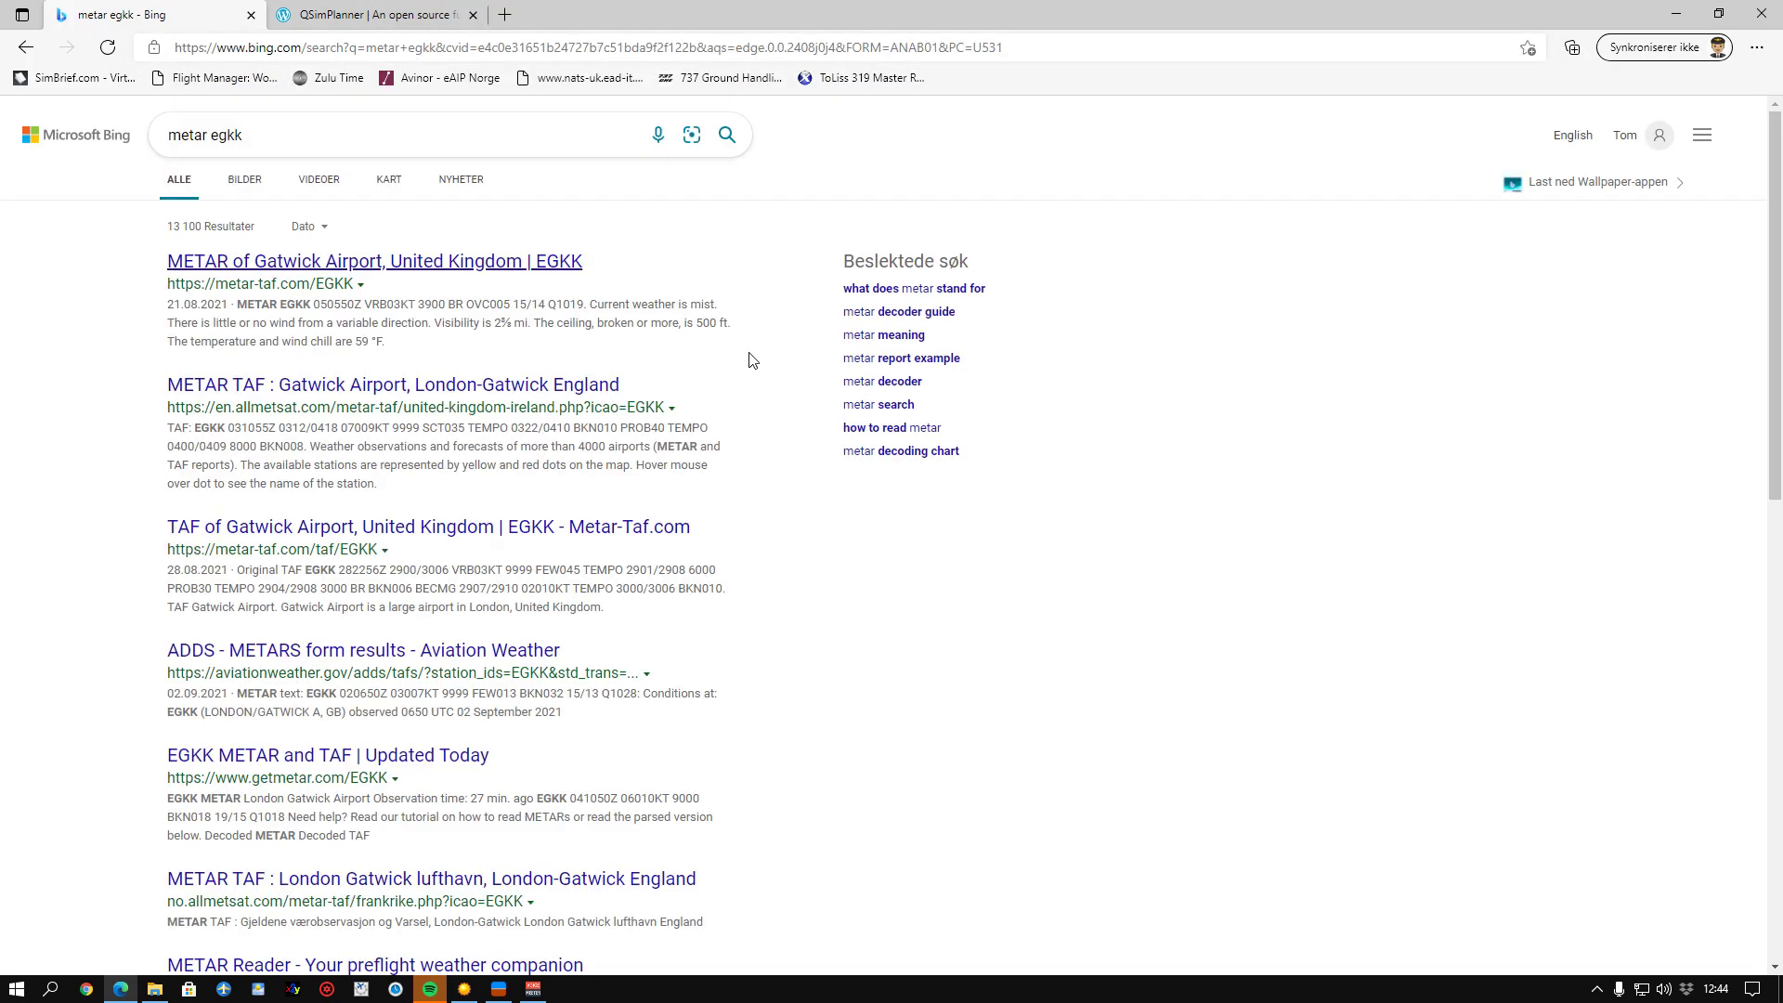
click(358, 263)
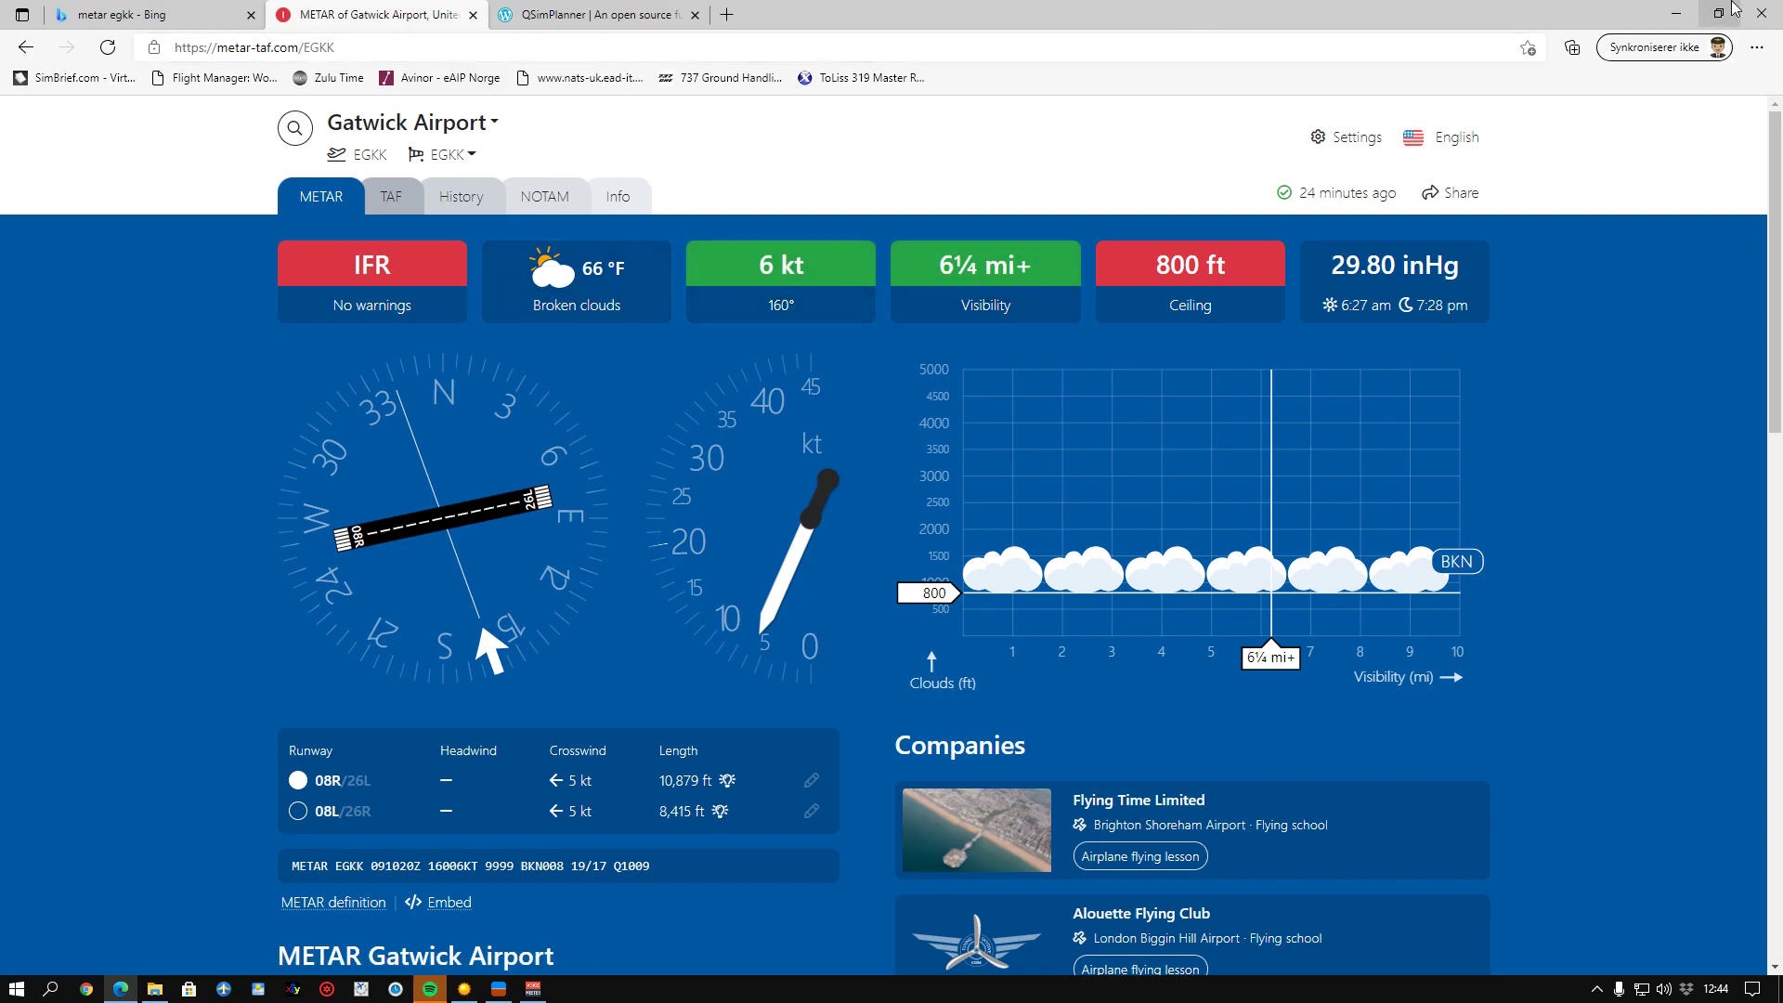
click(1676, 13)
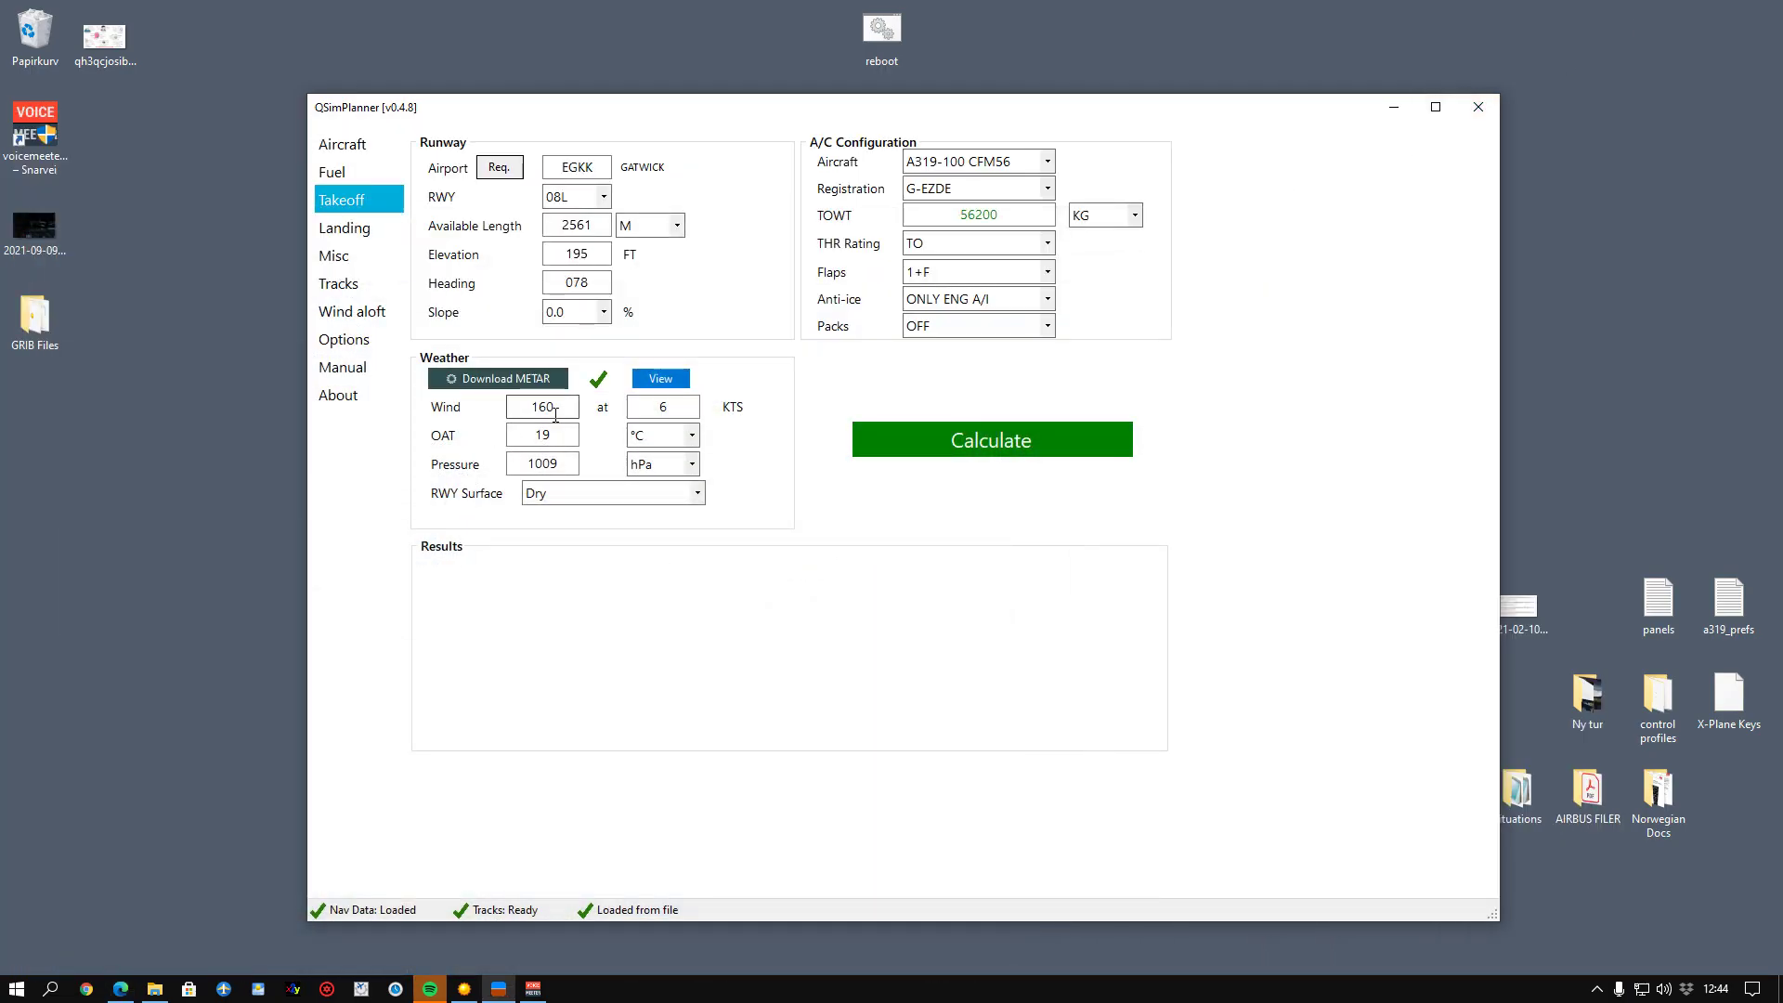
click(513, 388)
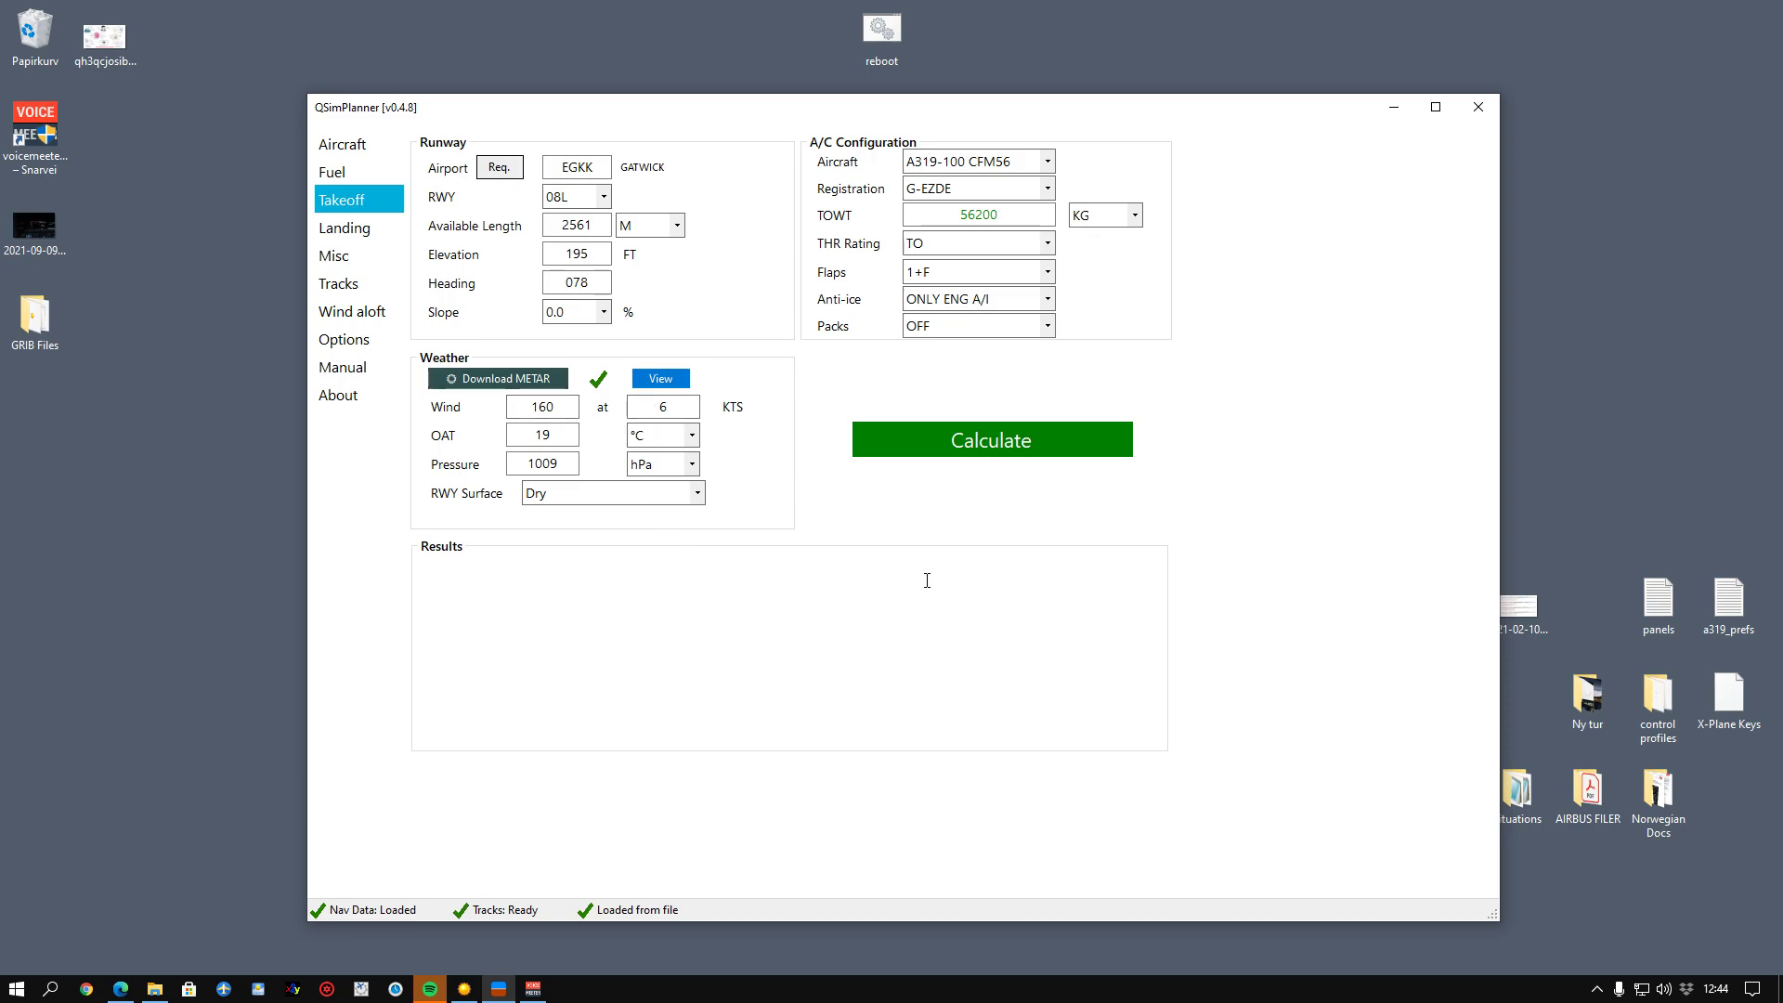